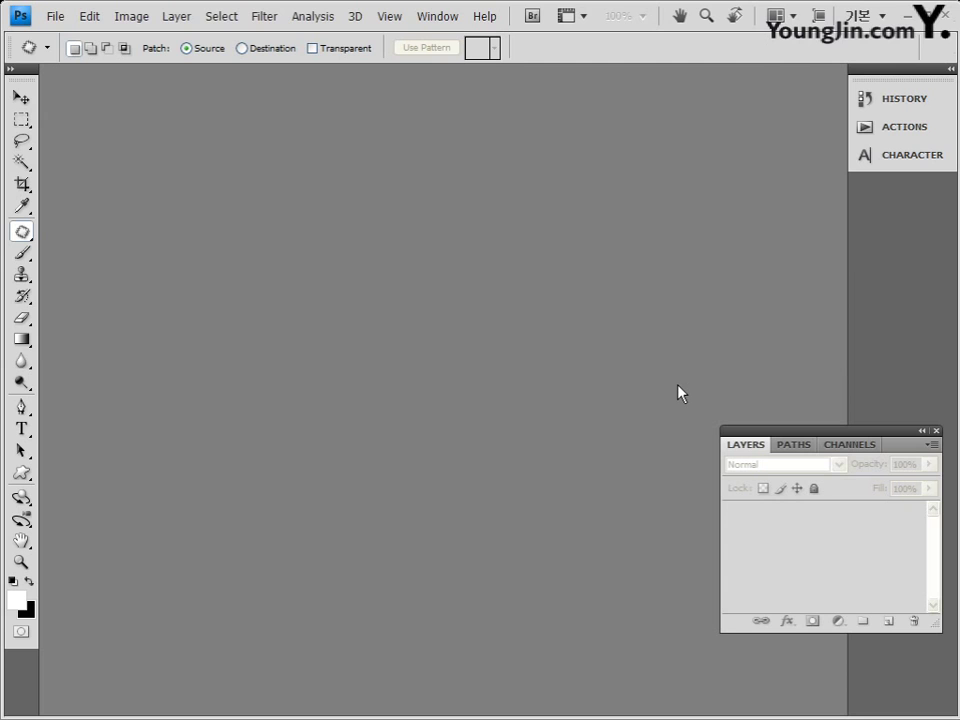
Step: Hide the Layers panel group and show it again
{"action": "left_click", "coordinate": [452, 18]}
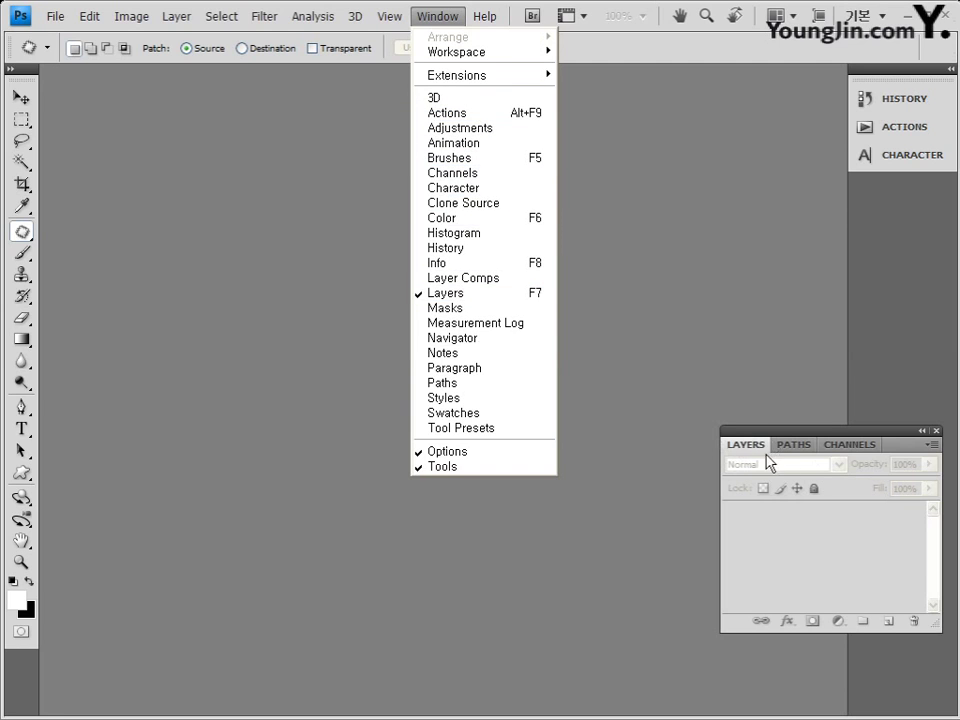
{"action": "left_click", "coordinate": [472, 295]}
{"action": "left_click", "coordinate": [435, 17]}
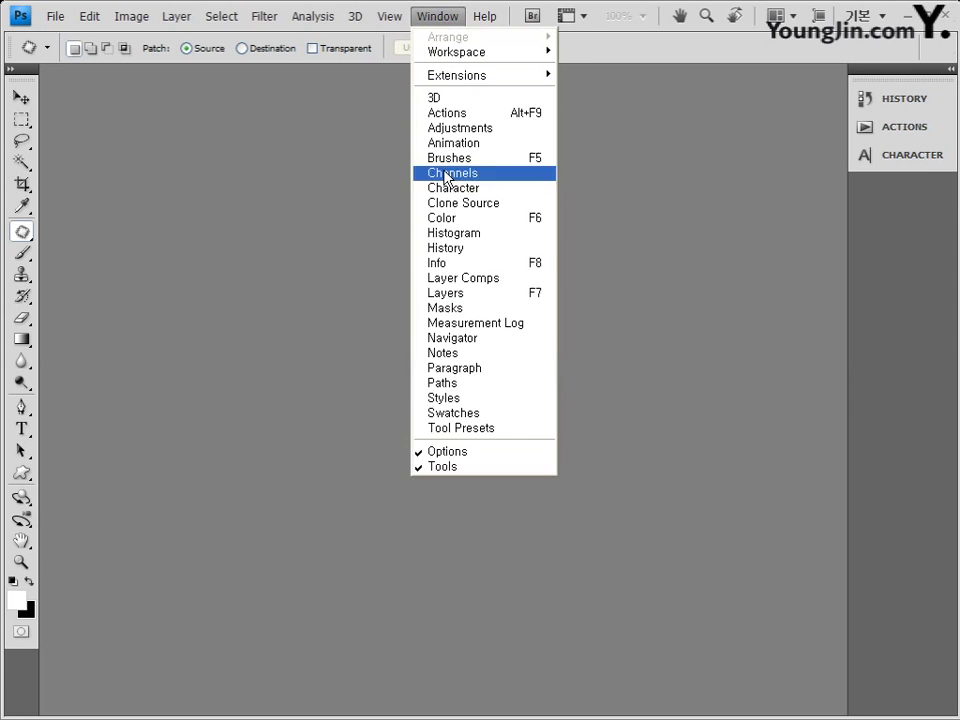
{"action": "left_click", "coordinate": [484, 293]}
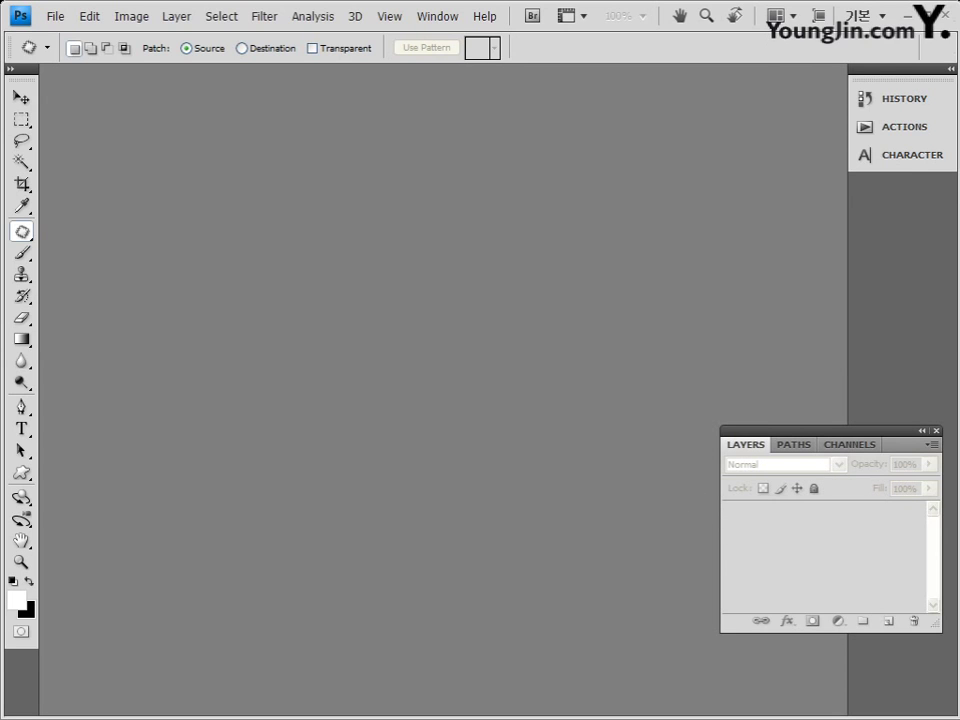
Step: Examine the Move tool and the variants and options of the Marquee, Lasso and Magic Wand selection tools
{"action": "left_click", "coordinate": [22, 98]}
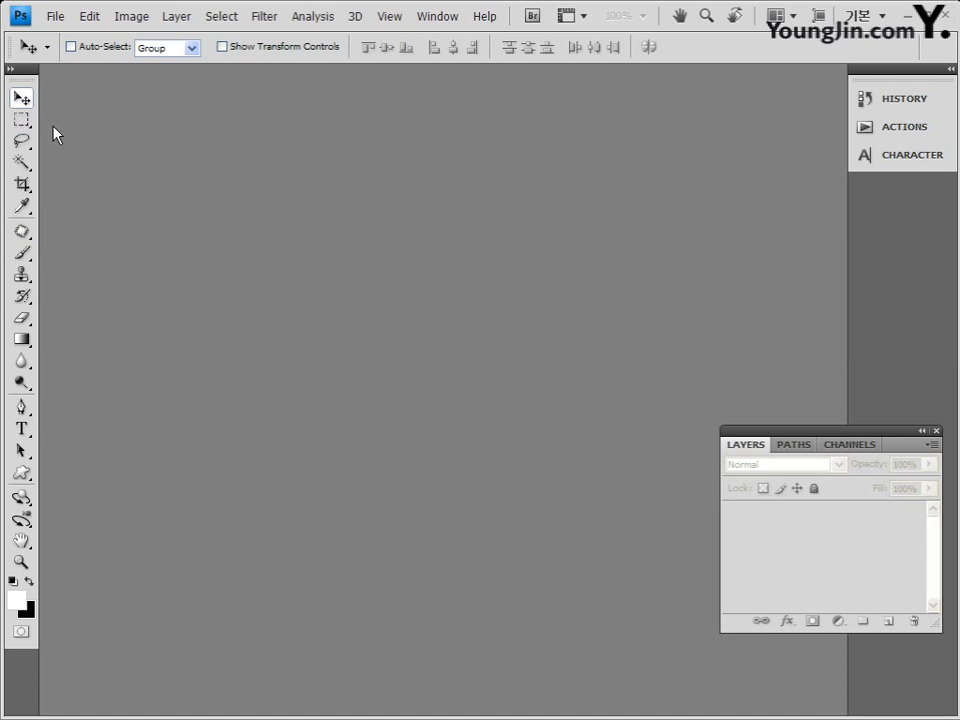
{"action": "left_click", "coordinate": [21, 120]}
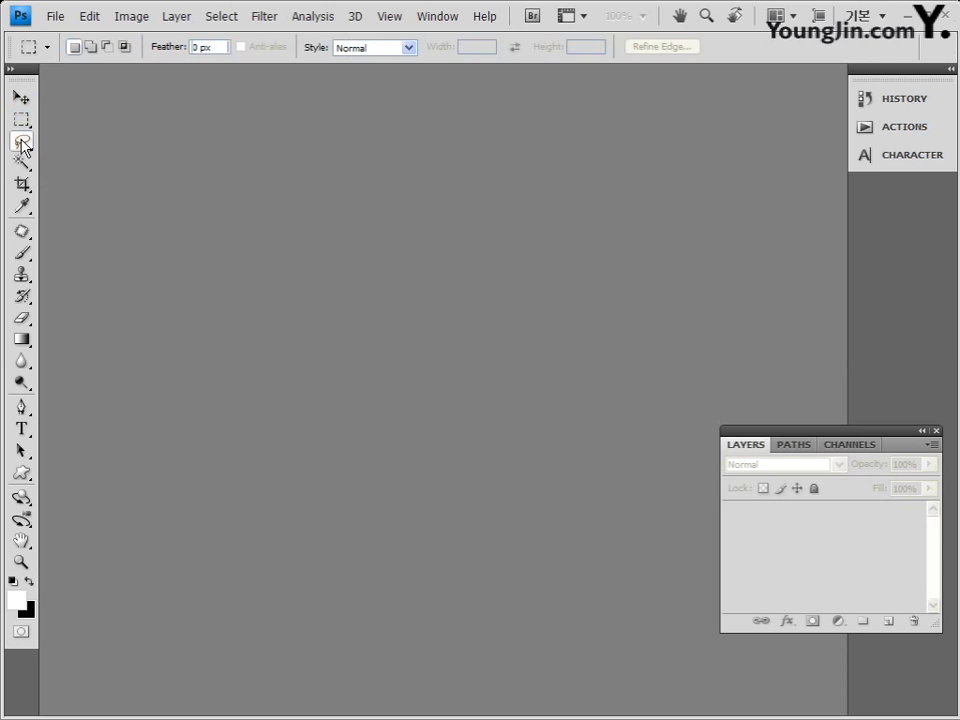
{"action": "left_click", "coordinate": [22, 142]}
{"action": "left_click", "coordinate": [21, 162]}
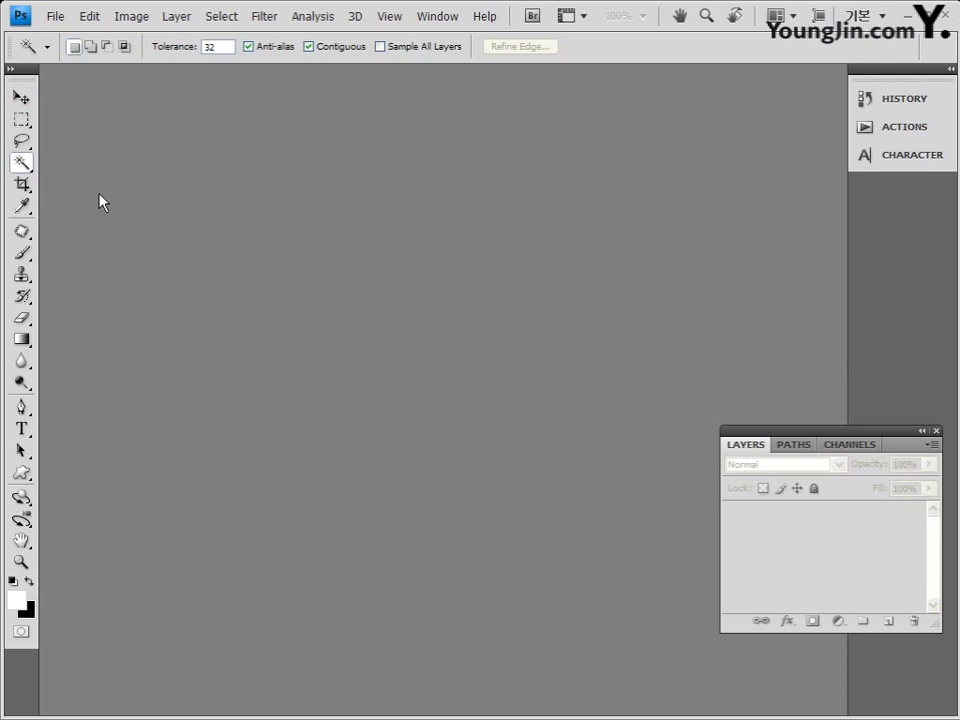
{"action": "left_click", "coordinate": [22, 121]}
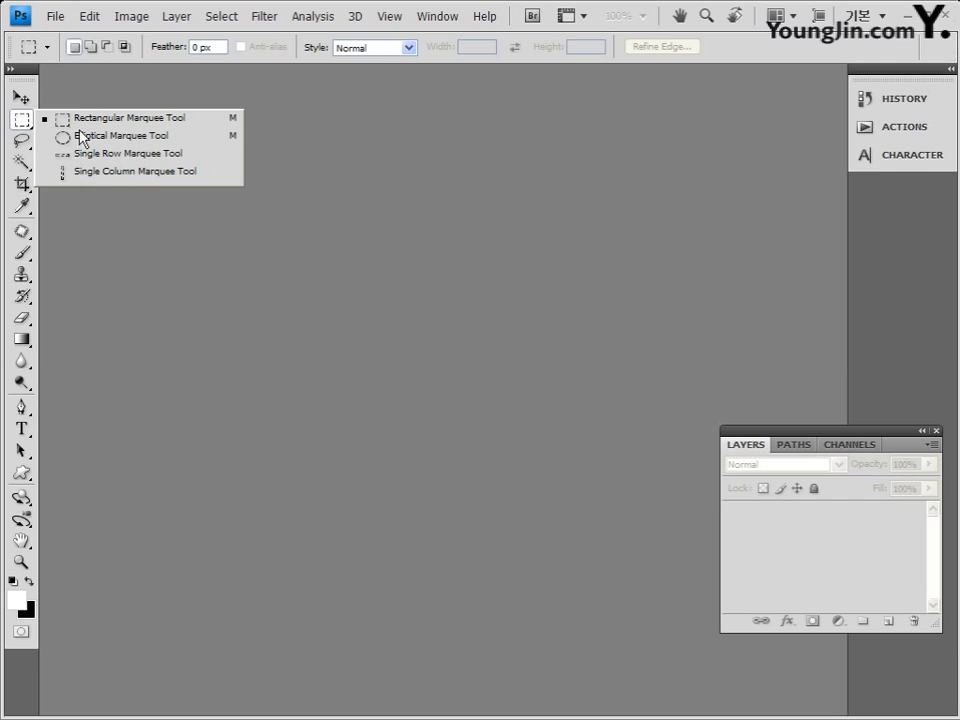
{"action": "left_click", "coordinate": [22, 124]}
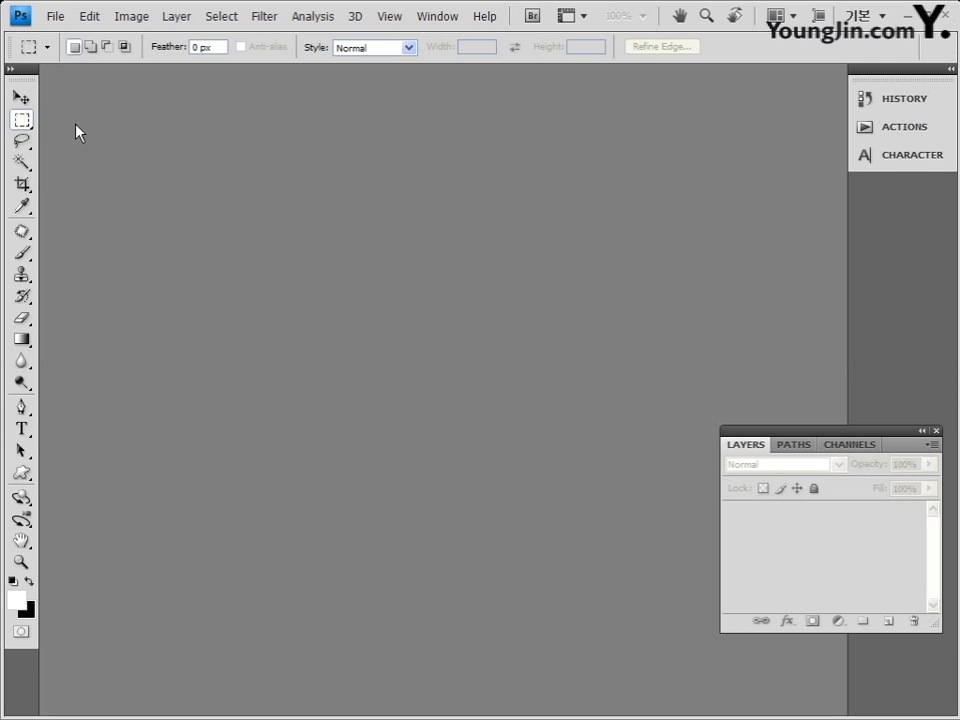
{"action": "left_click", "coordinate": [21, 124]}
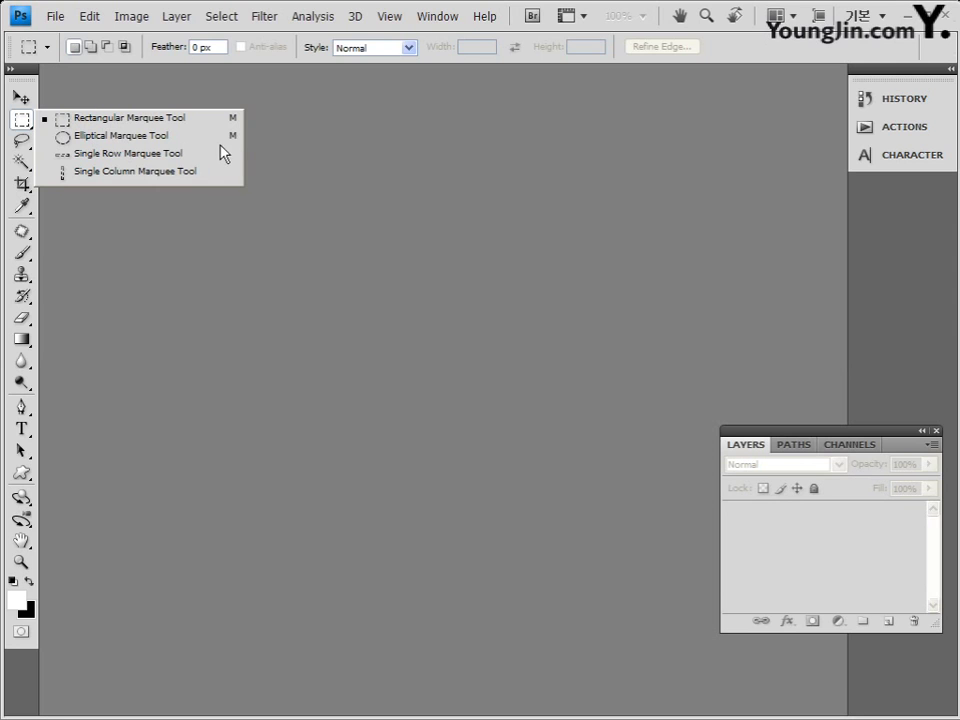
{"action": "left_click", "coordinate": [18, 95]}
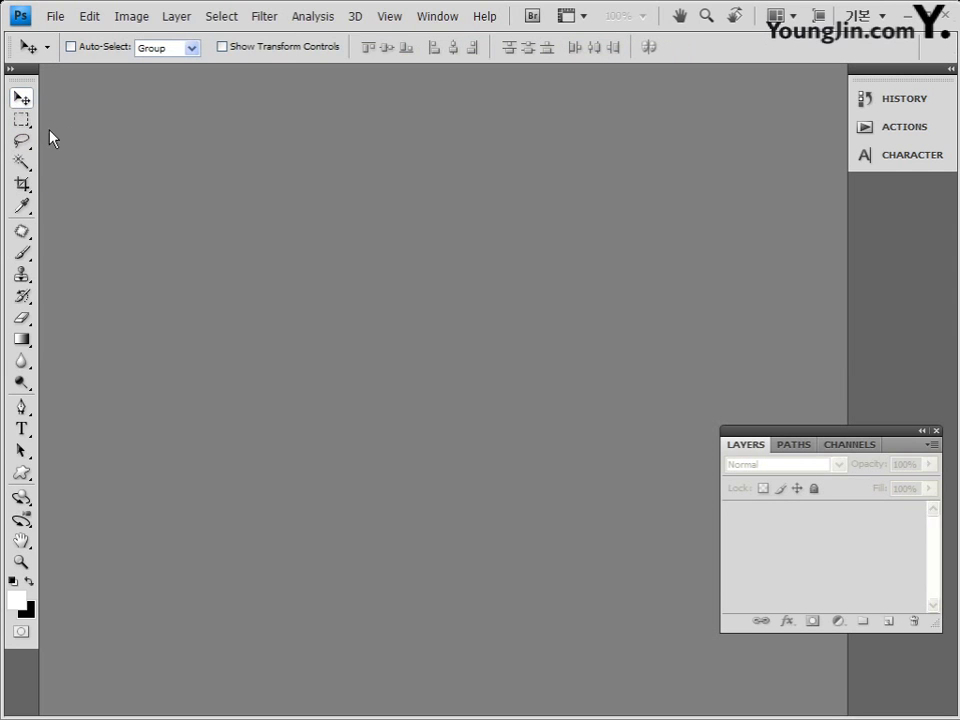
{"action": "left_click", "coordinate": [24, 121]}
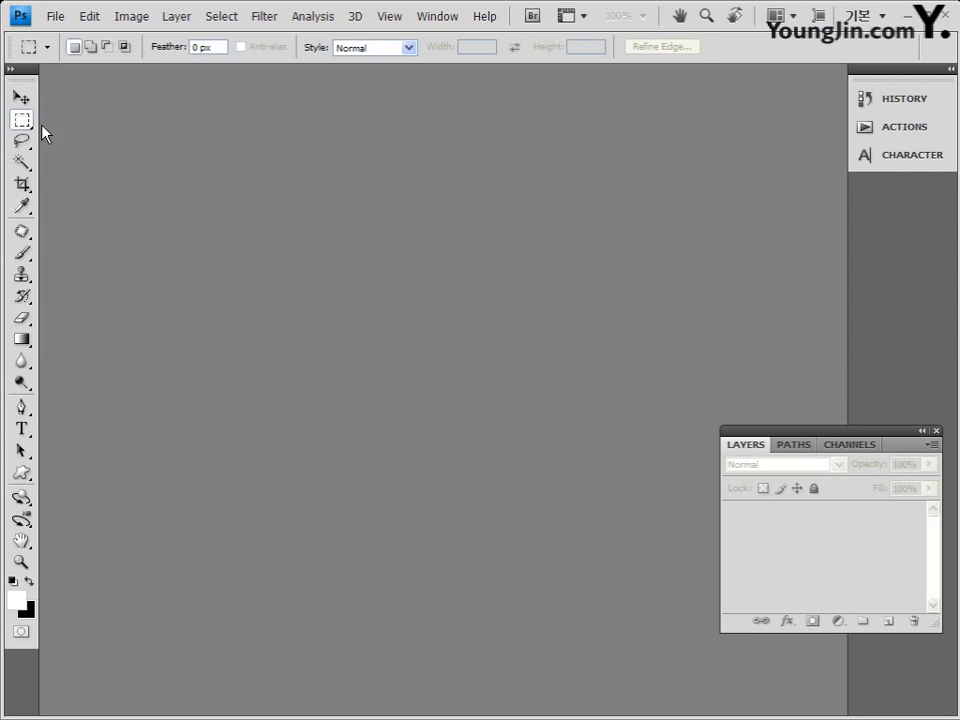
{"action": "left_click", "coordinate": [22, 142]}
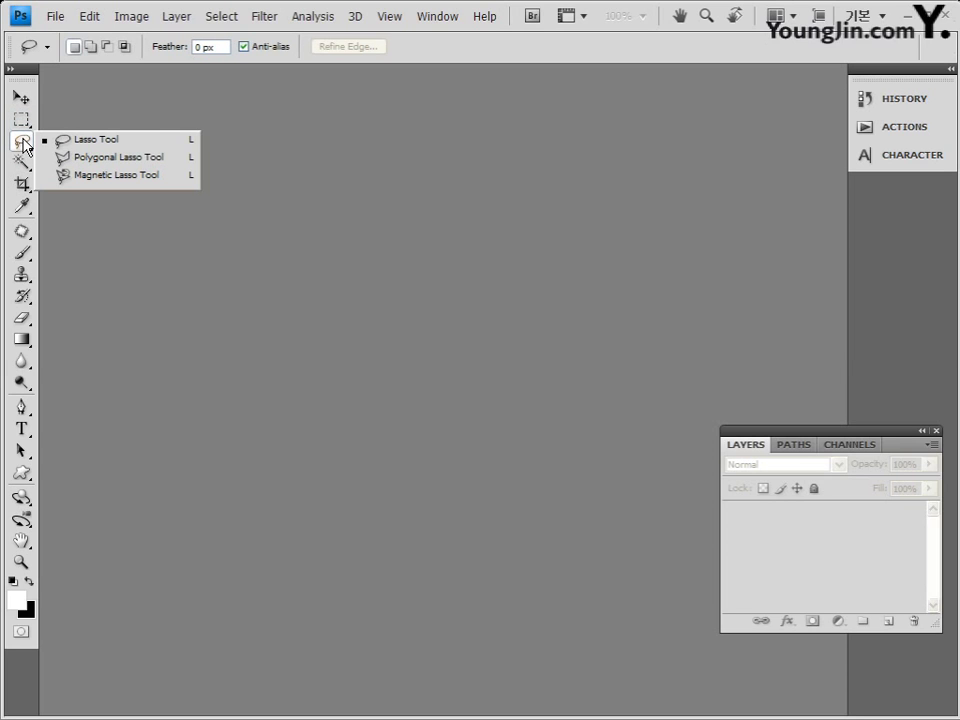
{"action": "left_click", "coordinate": [22, 161]}
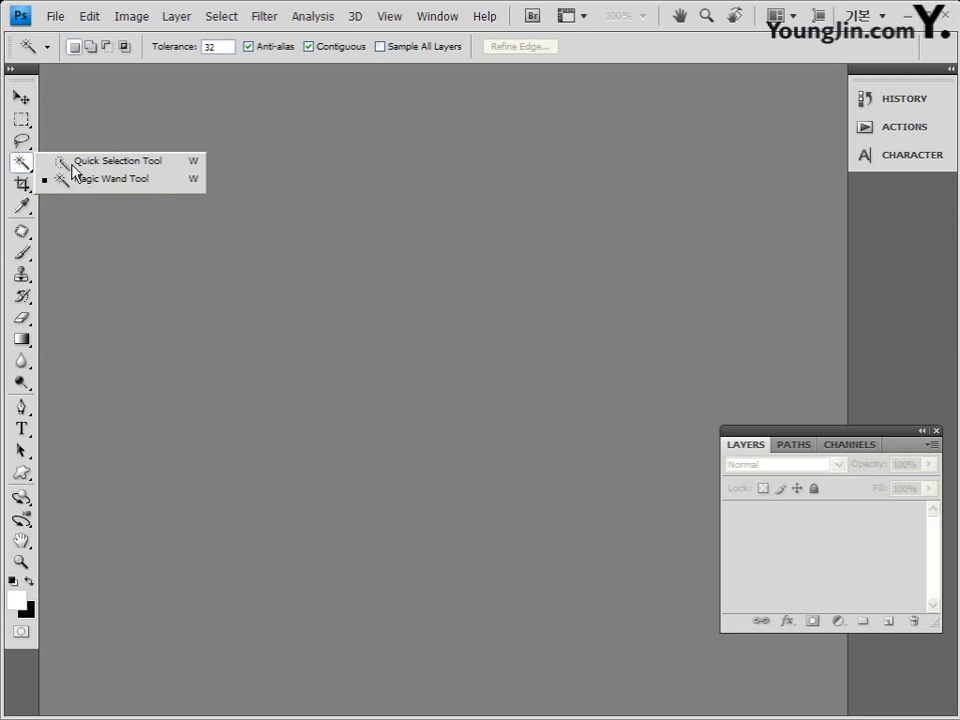
{"action": "left_click", "coordinate": [20, 145]}
{"action": "key", "text": "w"}
{"action": "left_click", "coordinate": [32, 122]}
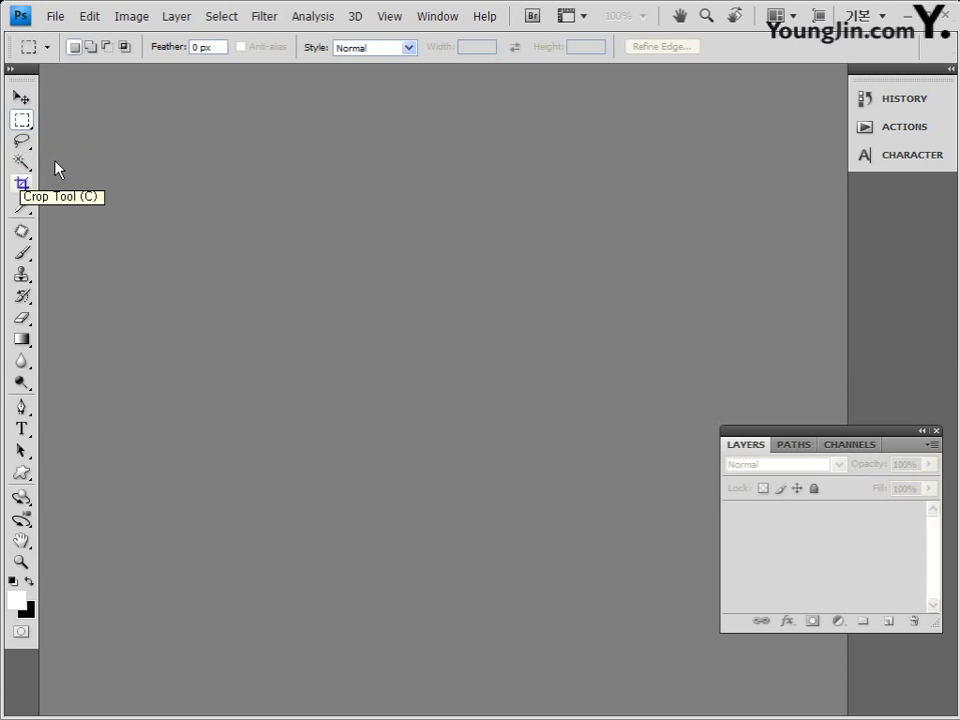
Step: Examine the variants of the Patch, Clone Stamp and Eraser tools and the list of available filters
{"action": "left_click", "coordinate": [28, 232]}
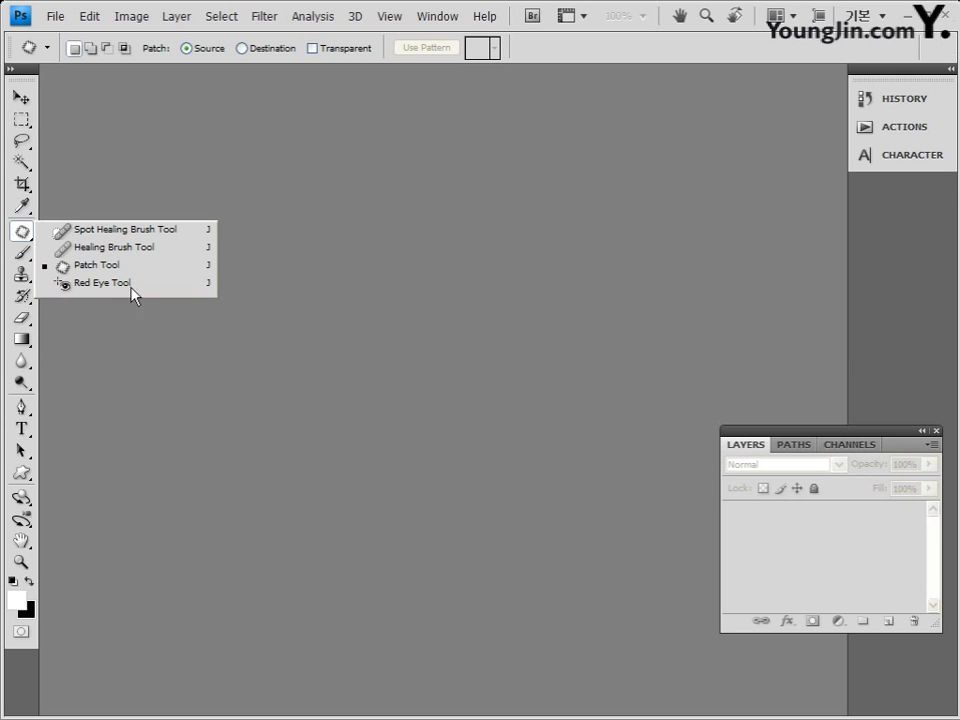
{"action": "left_click", "coordinate": [23, 276]}
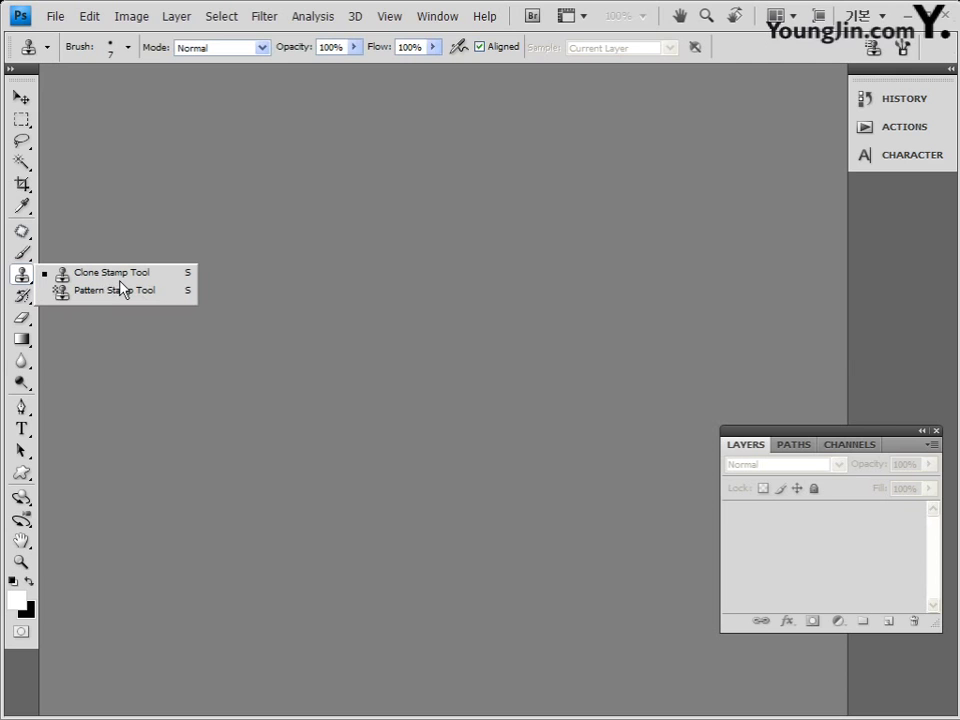
{"action": "left_click", "coordinate": [23, 232]}
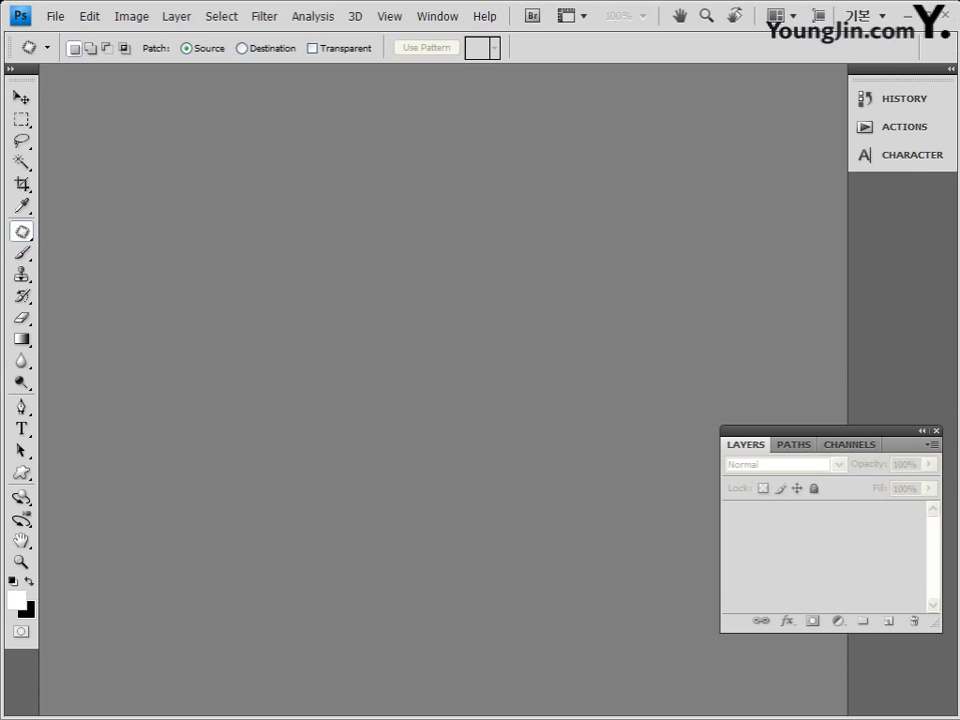
{"action": "left_click", "coordinate": [29, 314]}
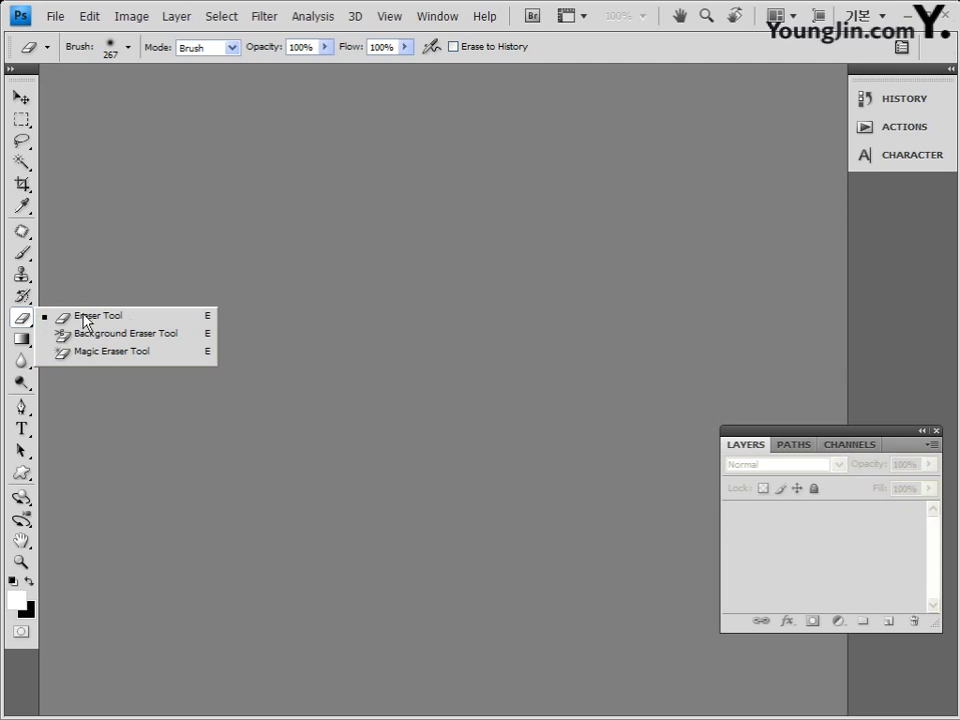
{"action": "left_click", "coordinate": [28, 321]}
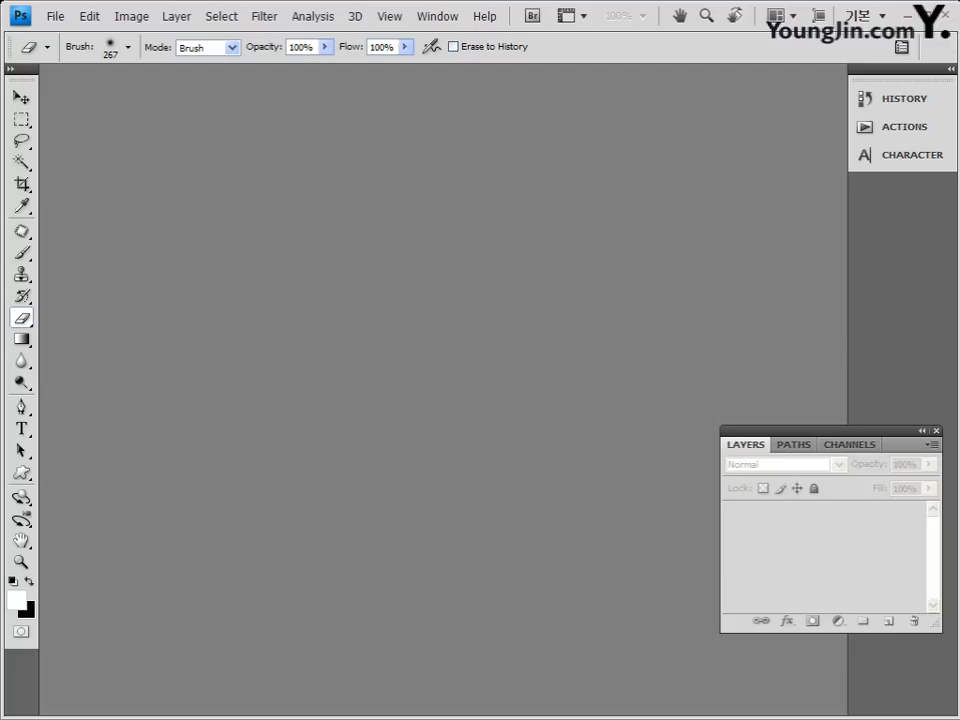
{"action": "left_click", "coordinate": [268, 17]}
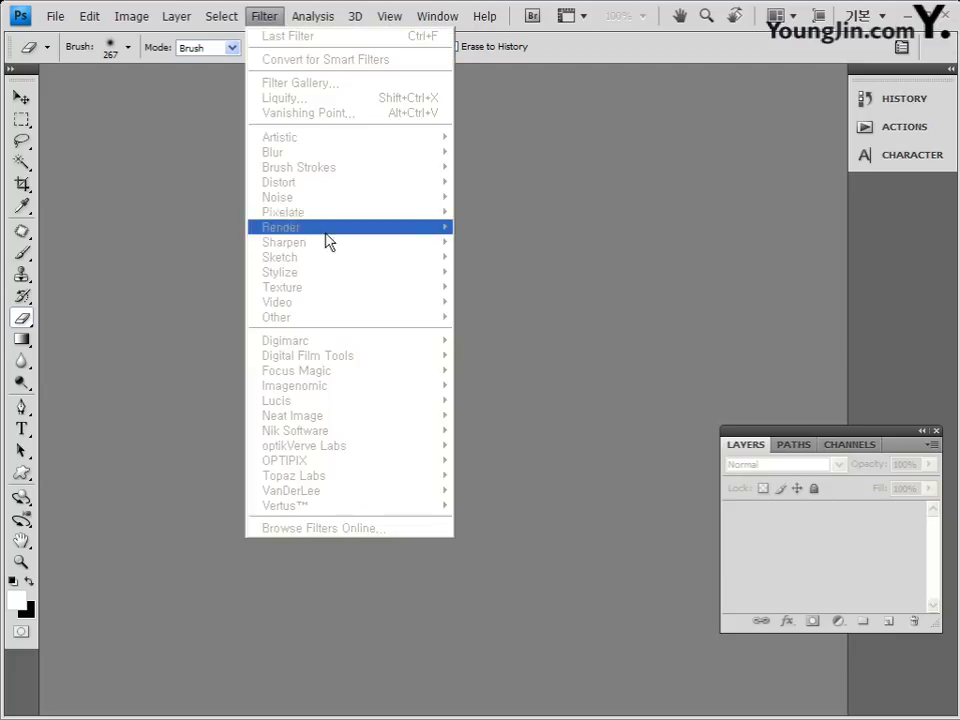
{"action": "left_click", "coordinate": [624, 302]}
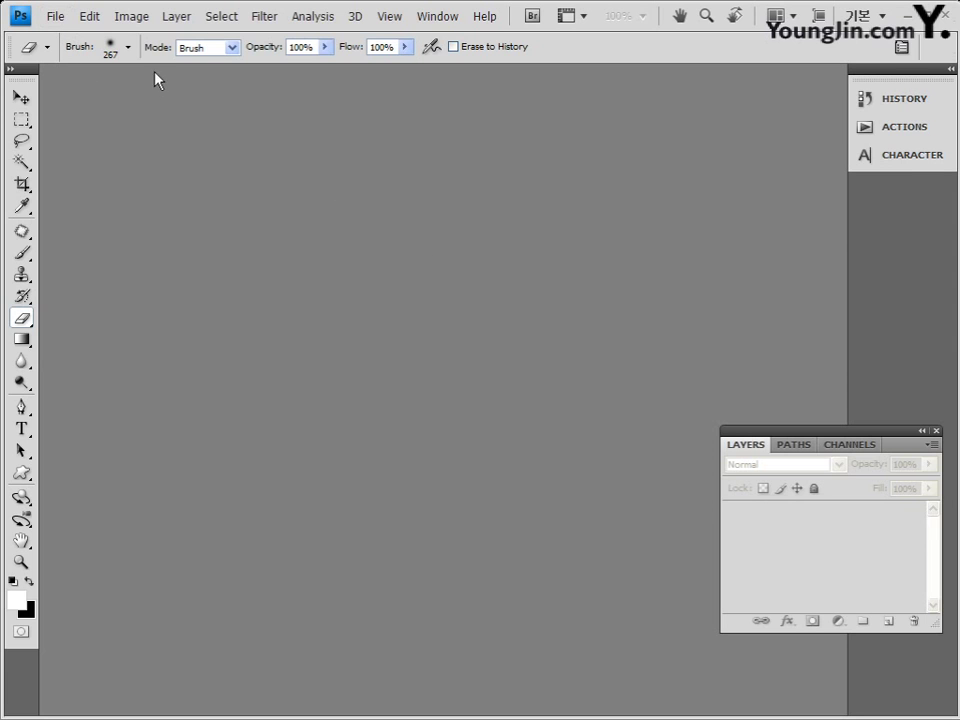
Step: Start a new document and set its width to 500 pixels and its height to 330 pixels
{"action": "left_click", "coordinate": [55, 16]}
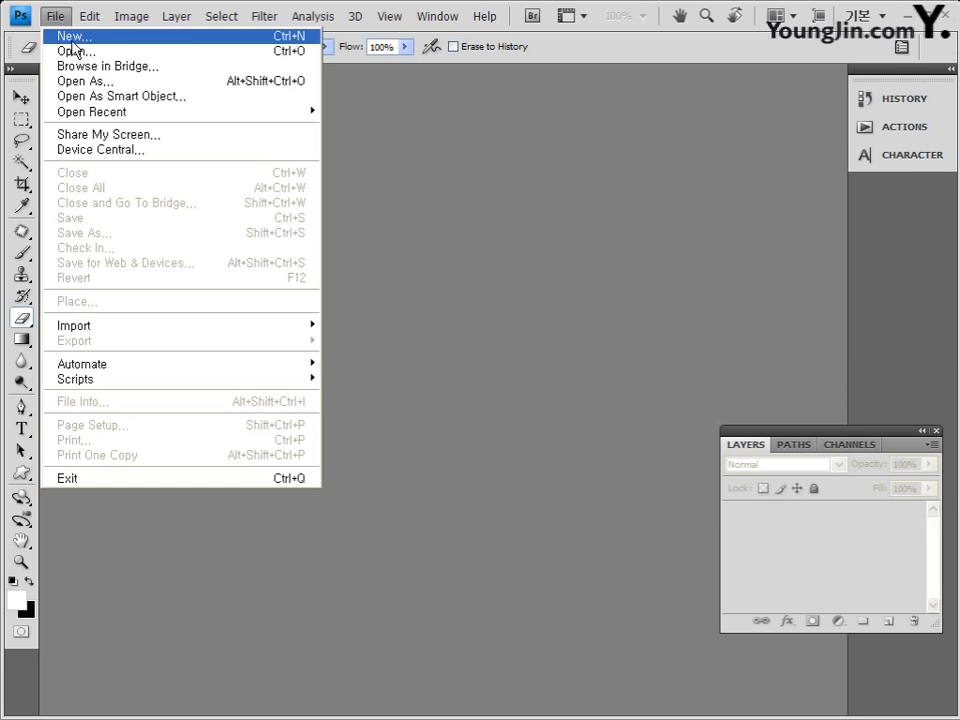
{"action": "left_click", "coordinate": [270, 36]}
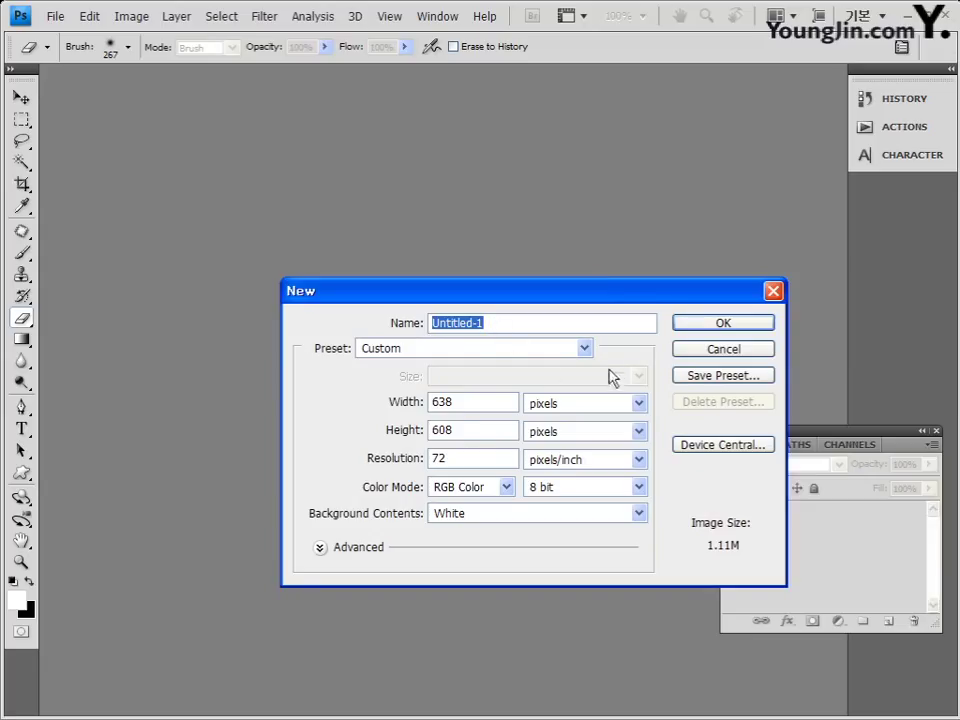
{"action": "double_click", "coordinate": [465, 401]}
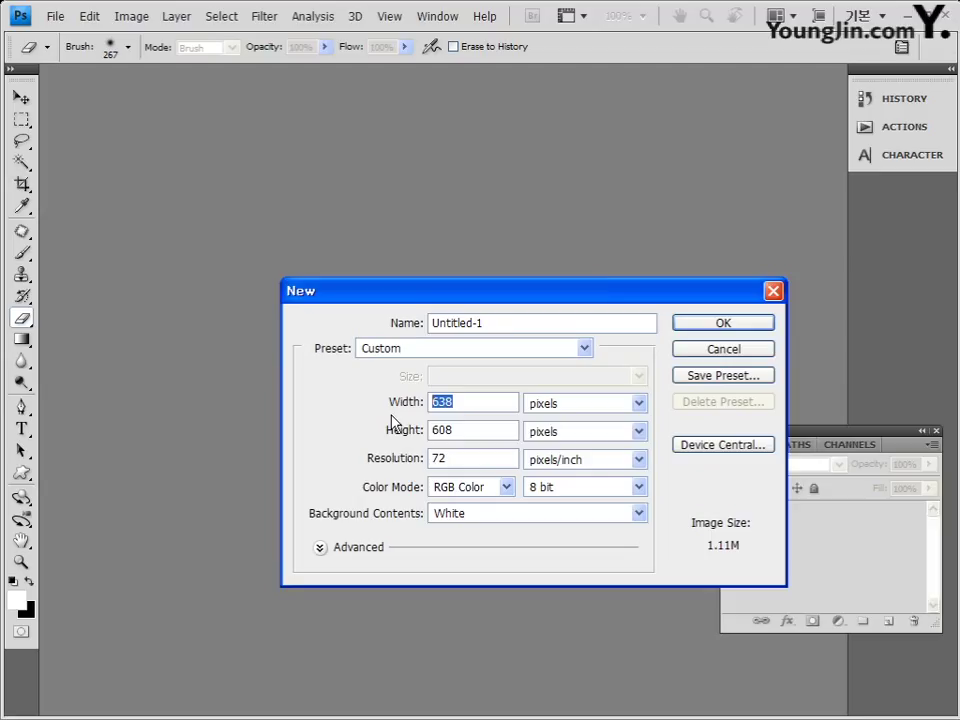
{"action": "type", "text": "500"}
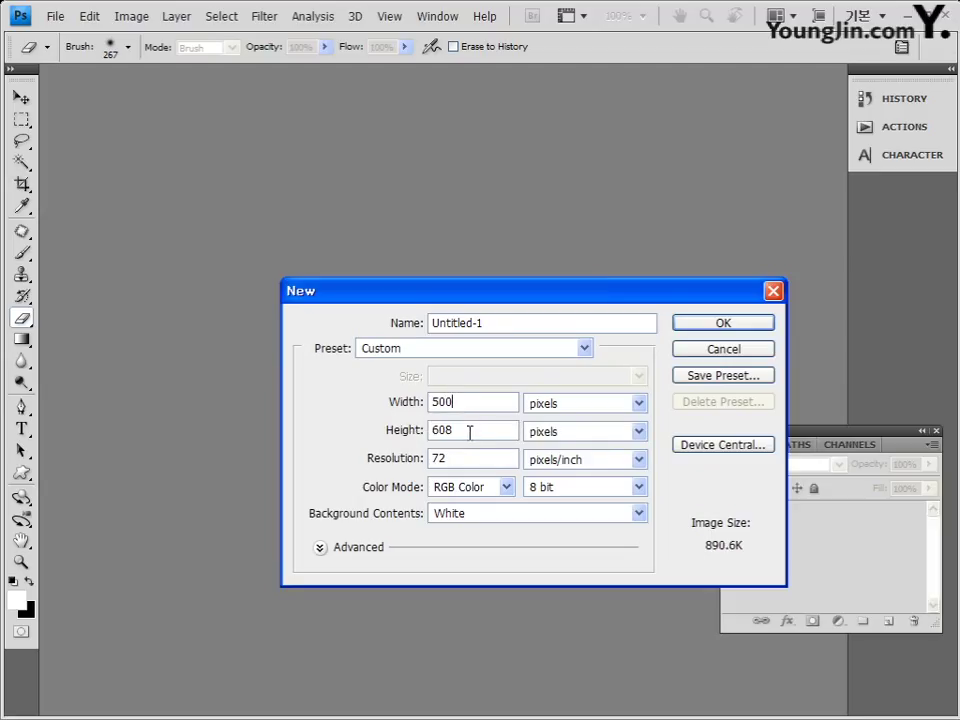
{"action": "key", "text": "Tab"}
{"action": "type", "text": "330"}
Step: Set the resolution to 72 pixels/inch and create the RGB Color document with a white background
{"action": "double_click", "coordinate": [448, 457]}
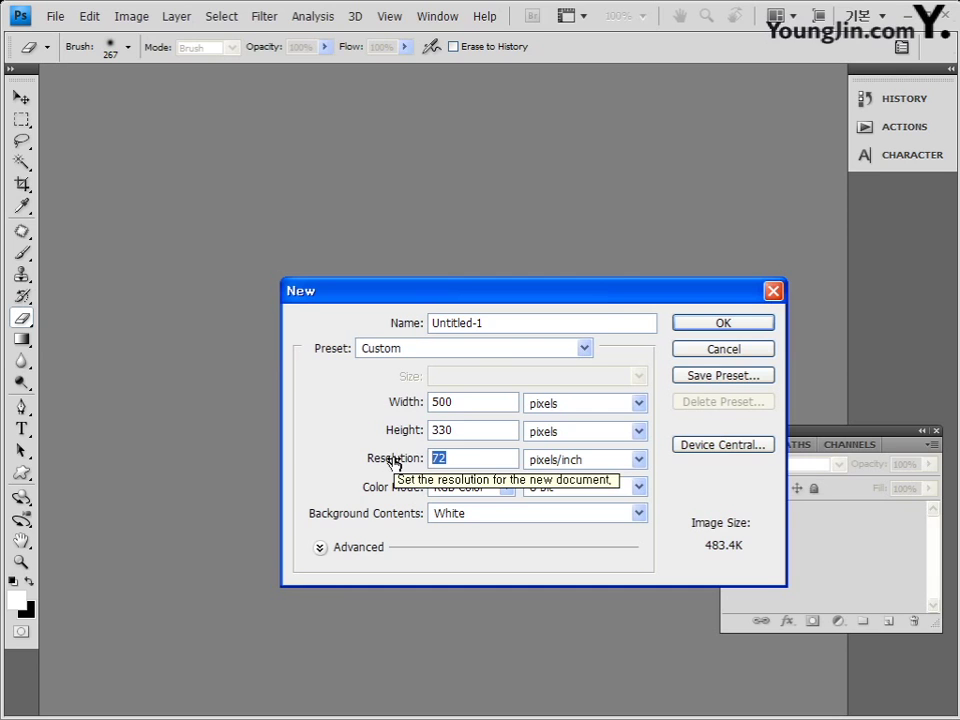
{"action": "left_click", "coordinate": [452, 457]}
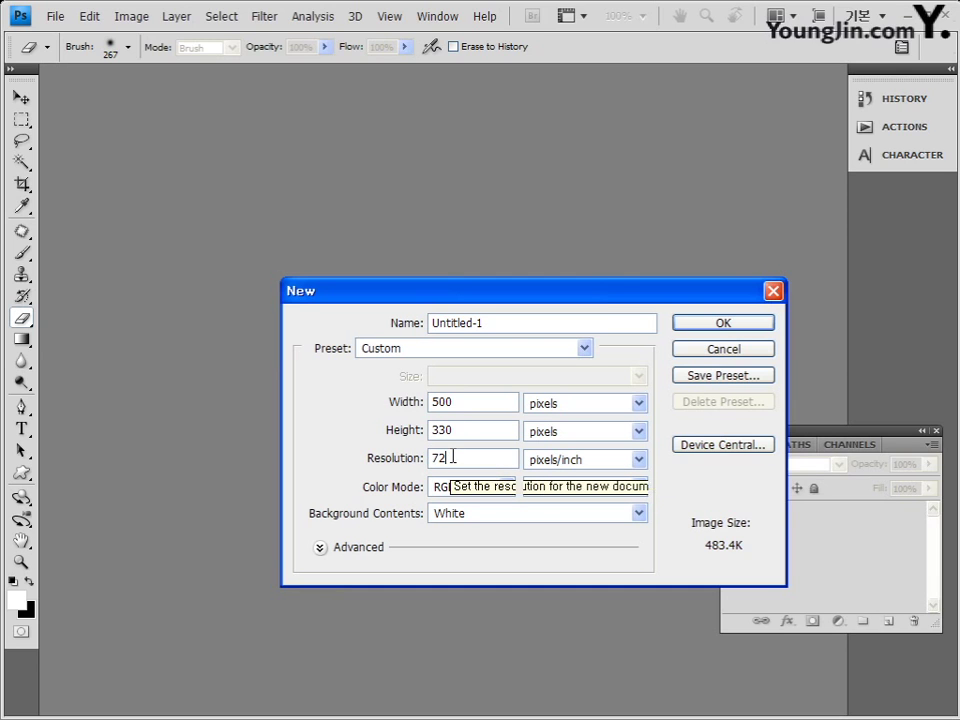
{"action": "double_click", "coordinate": [452, 457]}
{"action": "type", "text": "96"}
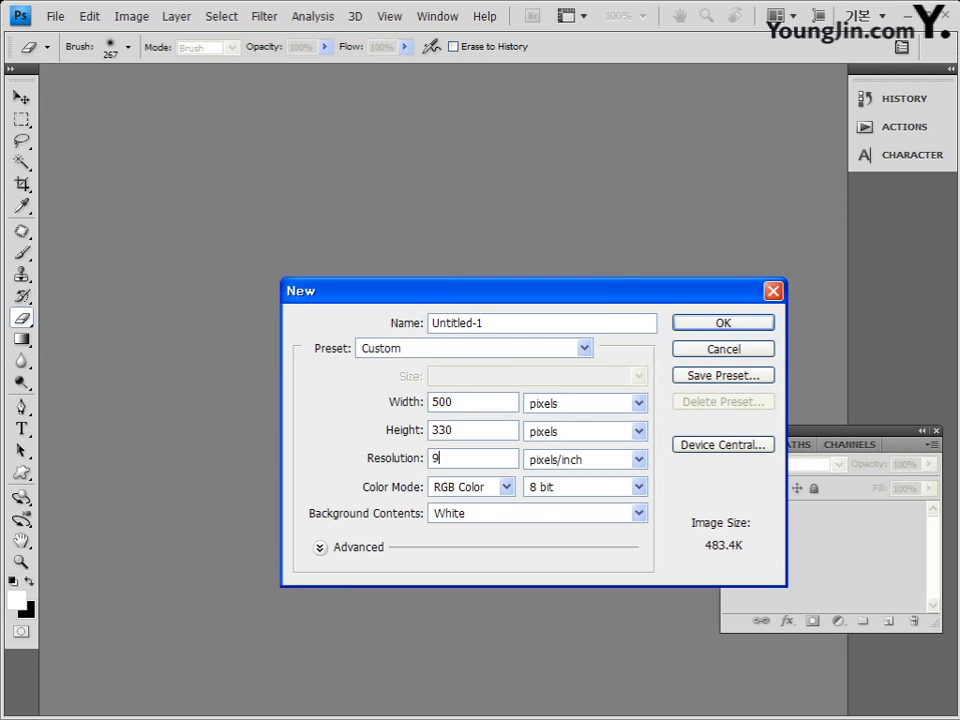
{"action": "double_click", "coordinate": [446, 459]}
{"action": "type", "text": "72"}
{"action": "left_click", "coordinate": [710, 327]}
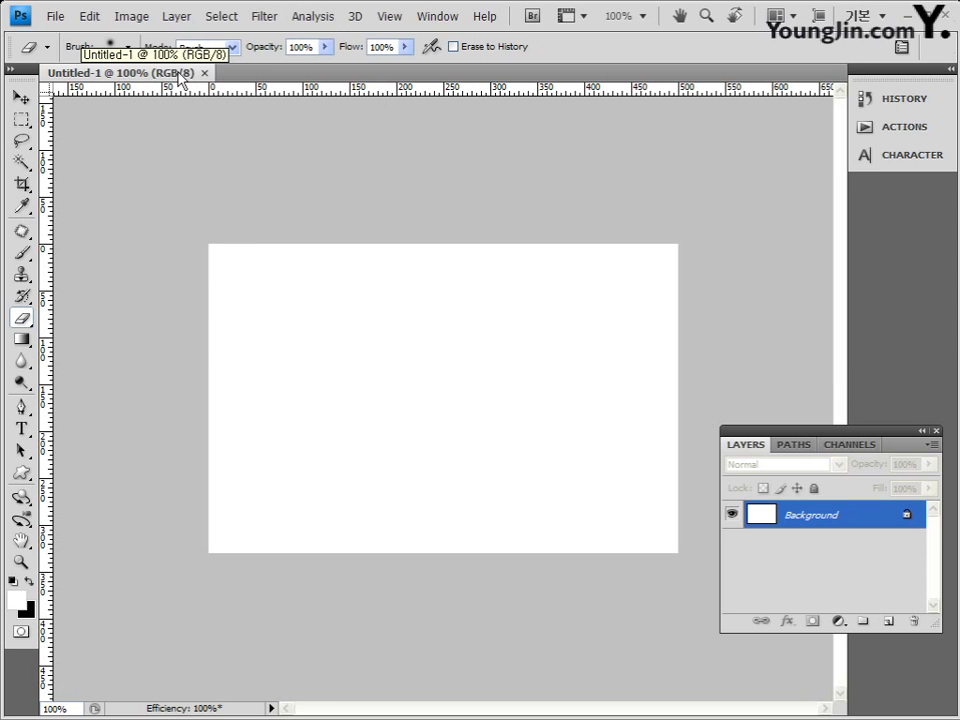
Step: Choose the Move tool and start saving a copy of the document to the GTQ folder in My Documents
{"action": "left_click", "coordinate": [21, 97]}
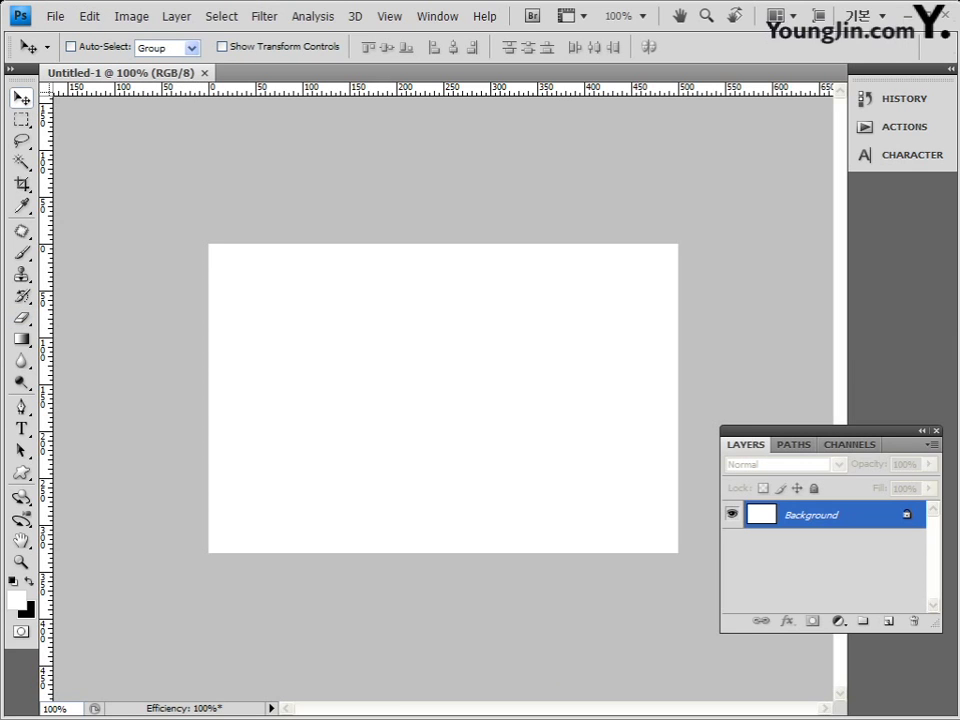
{"action": "left_click", "coordinate": [52, 17]}
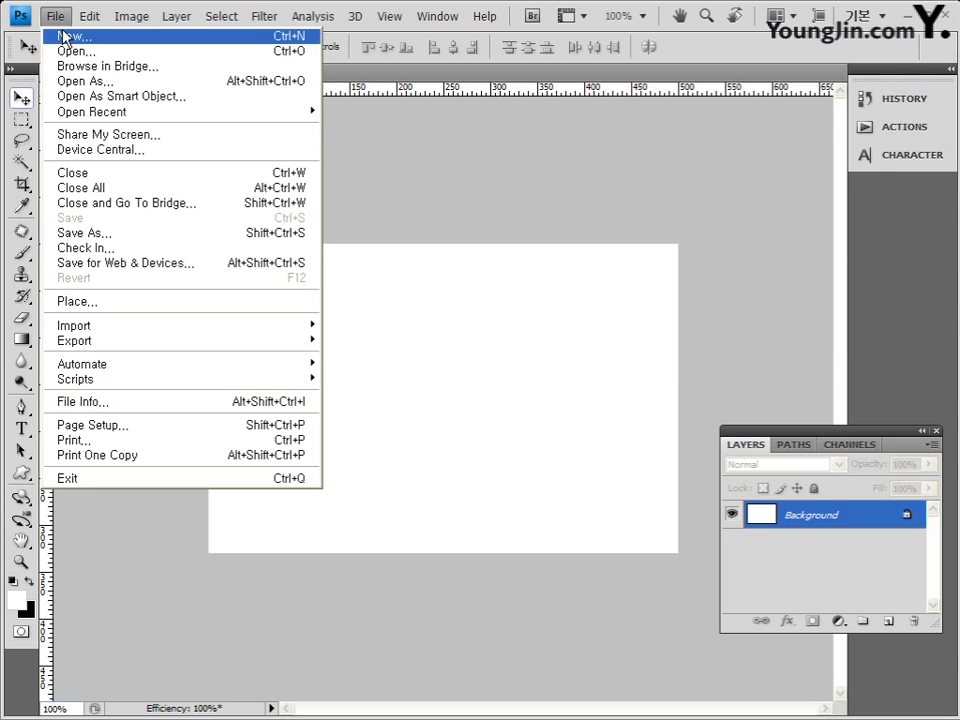
{"action": "left_click", "coordinate": [104, 233]}
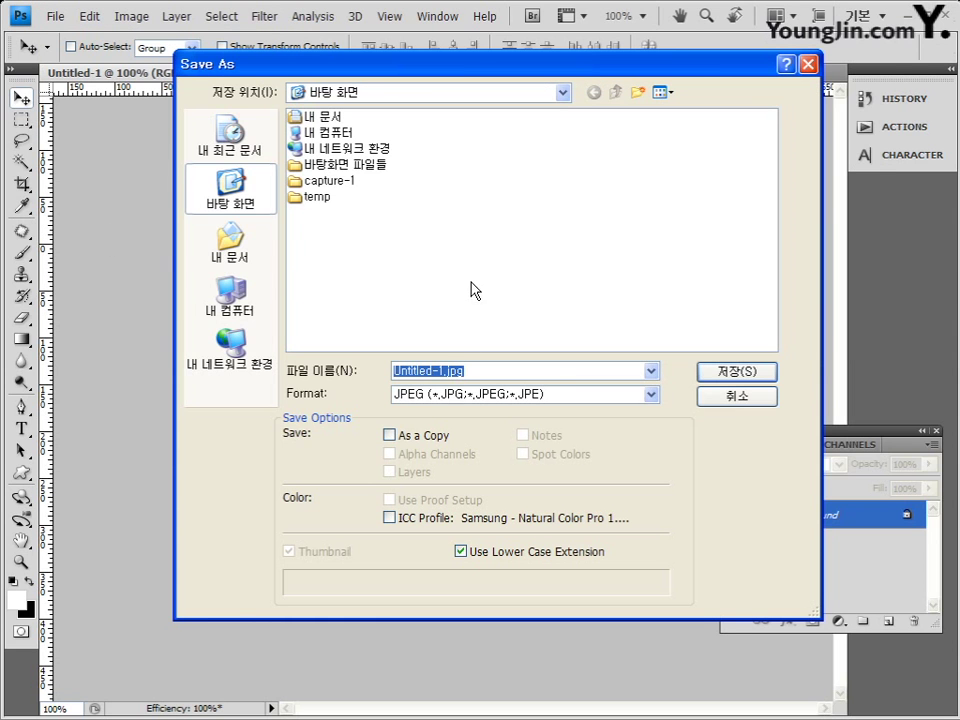
{"action": "left_click", "coordinate": [240, 256]}
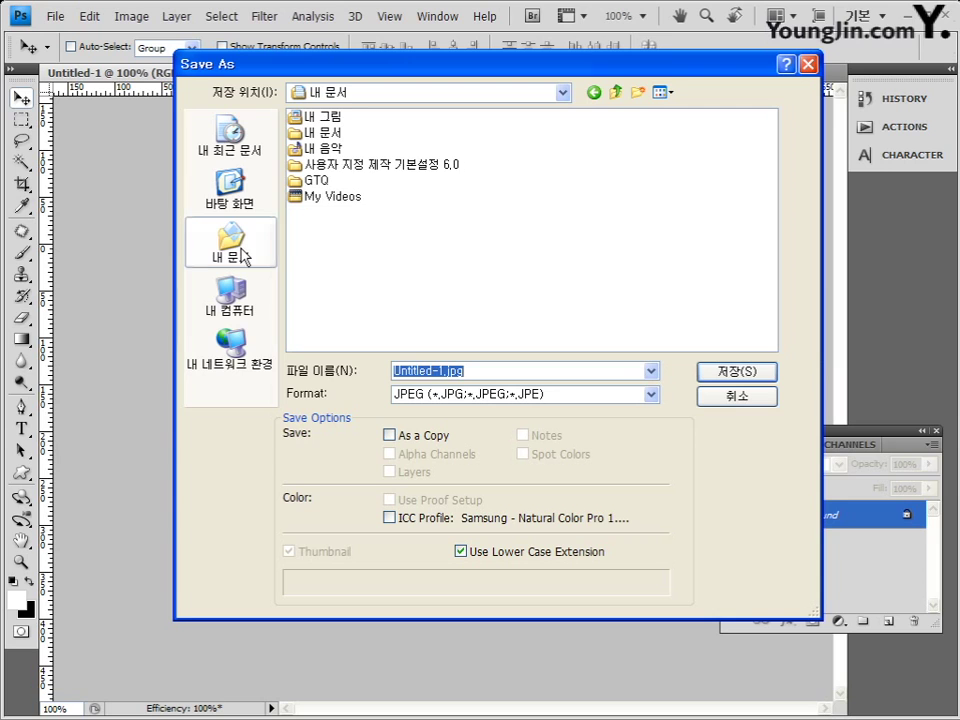
{"action": "double_click", "coordinate": [318, 182]}
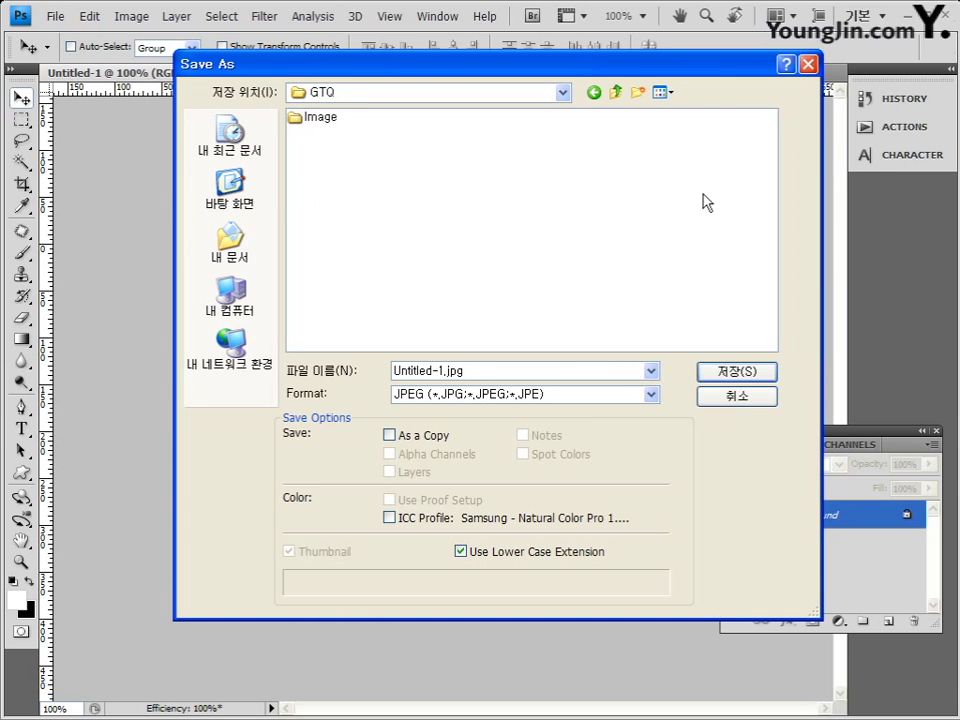
Step: Name the file with the examinee number, the examinee's name and the question number 1, separated by hyphens
{"action": "double_click", "coordinate": [440, 371]}
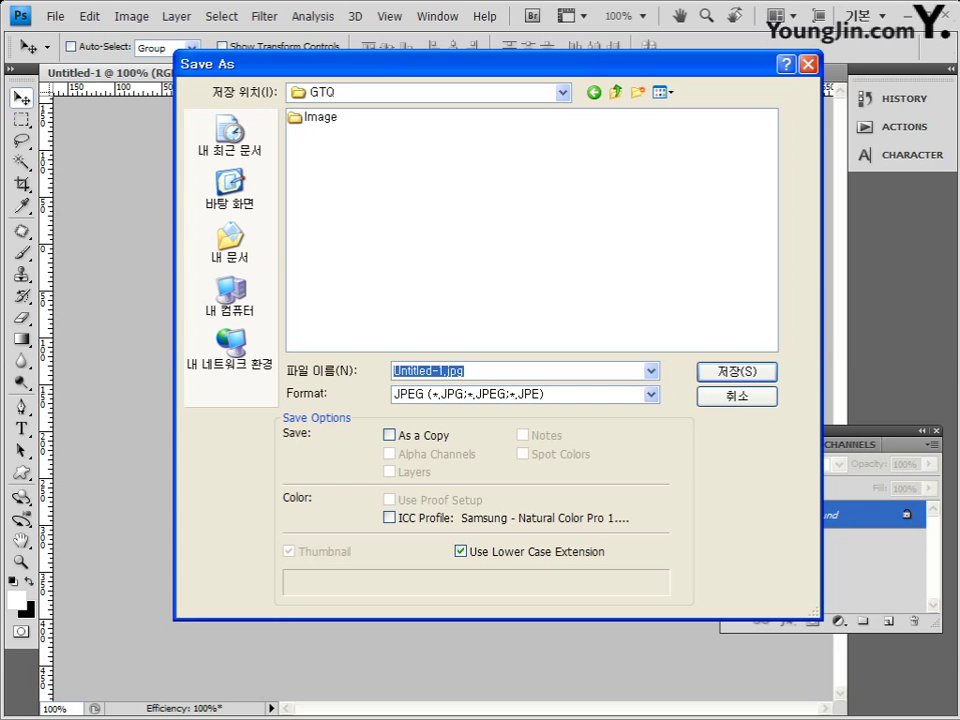
{"action": "left_click", "coordinate": [440, 371]}
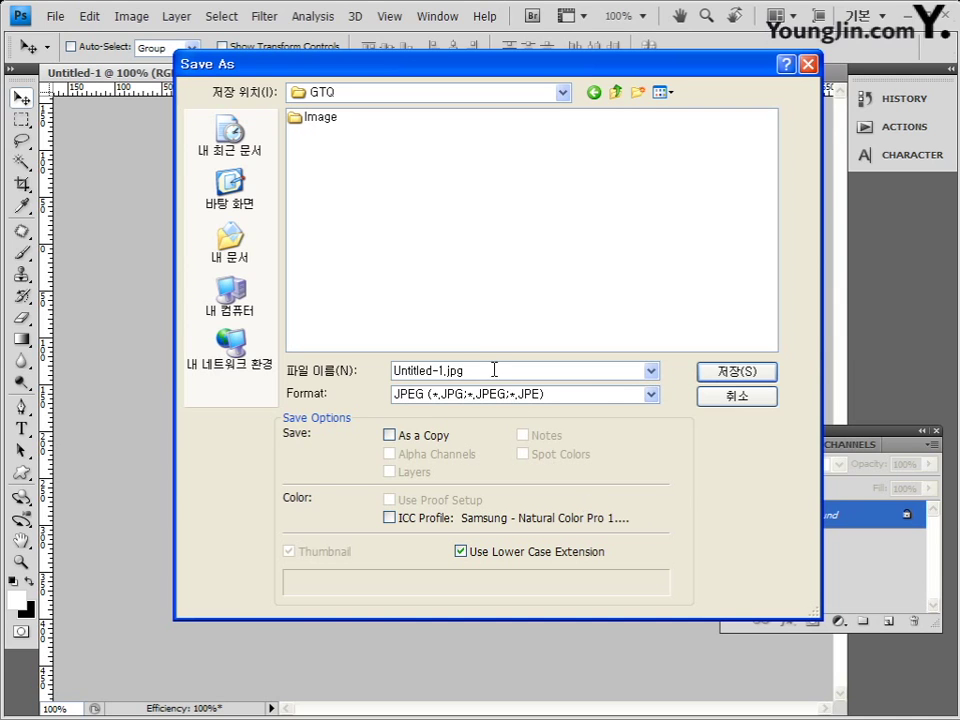
{"action": "left_click_drag", "start_coordinate": [470, 371], "coordinate": [313, 375]}
{"action": "type", "text": "G123456789-홍길동-1"}
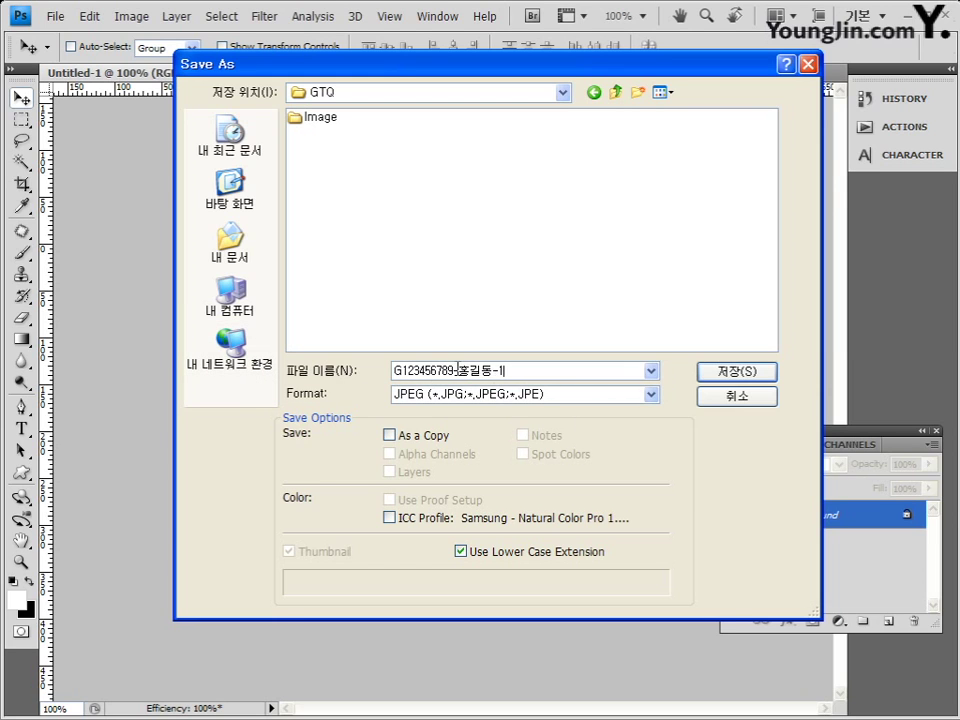
{"action": "key", "text": "BackSpace"}
{"action": "type", "text": "1"}
Step: Set the file format to Photoshop (*.PSD;*.PDD) and save the document
{"action": "left_click", "coordinate": [531, 394]}
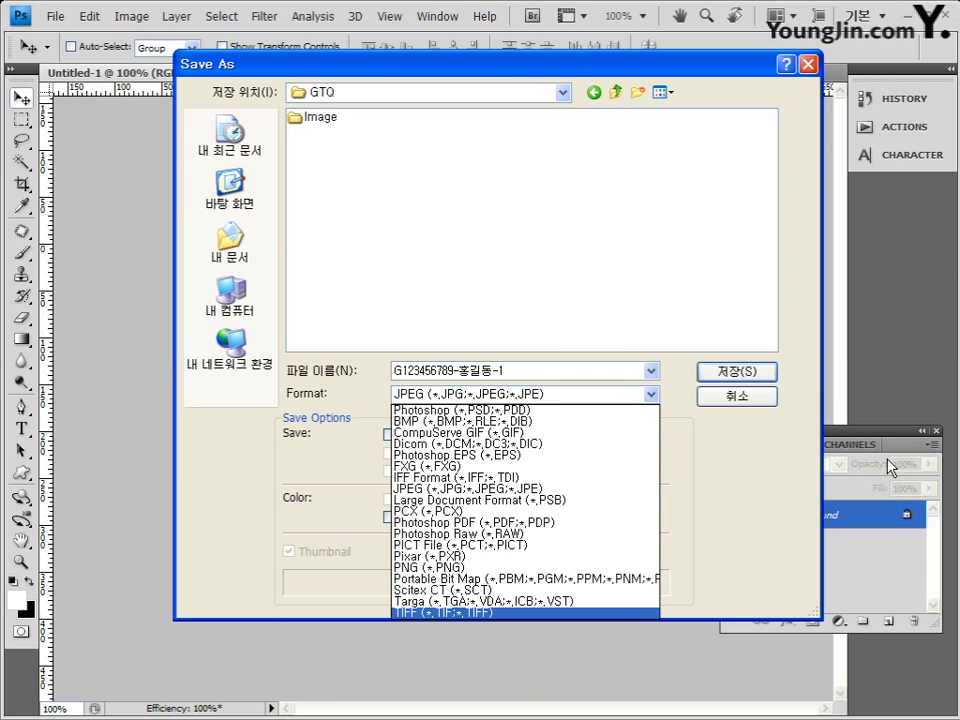
{"action": "left_click", "coordinate": [542, 411]}
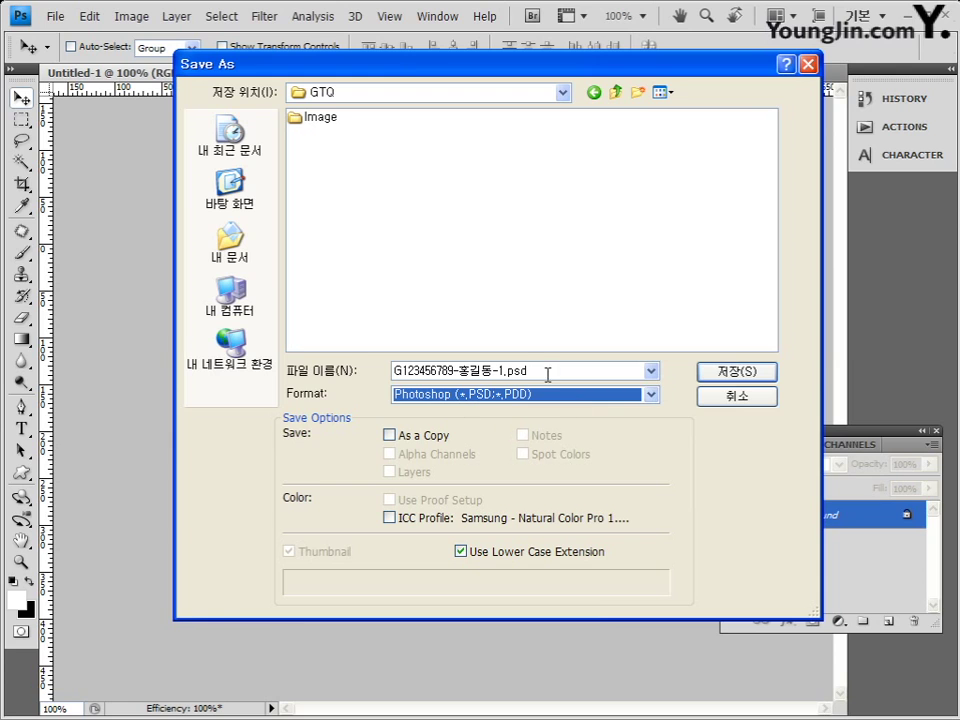
{"action": "double_click", "coordinate": [503, 371]}
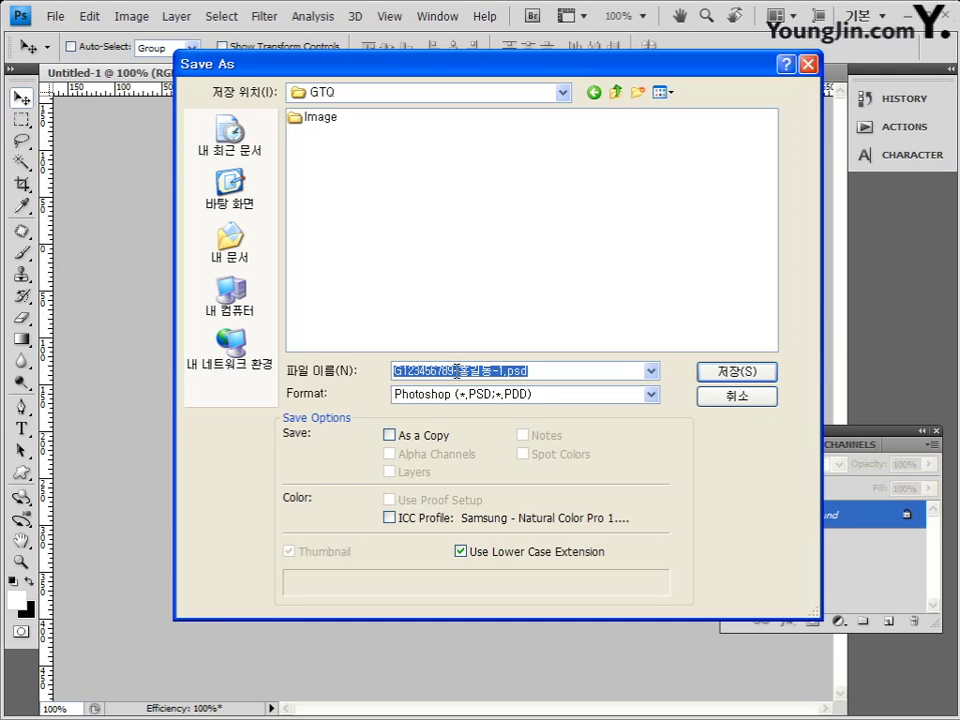
{"action": "left_click", "coordinate": [736, 372]}
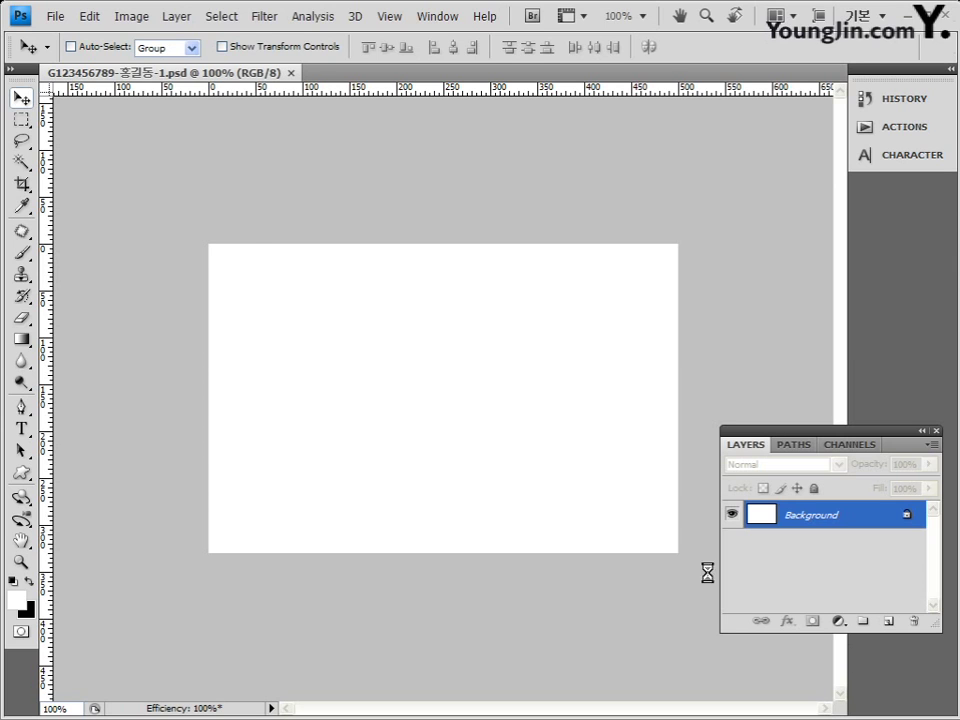
{"action": "left_click", "coordinate": [46, 18]}
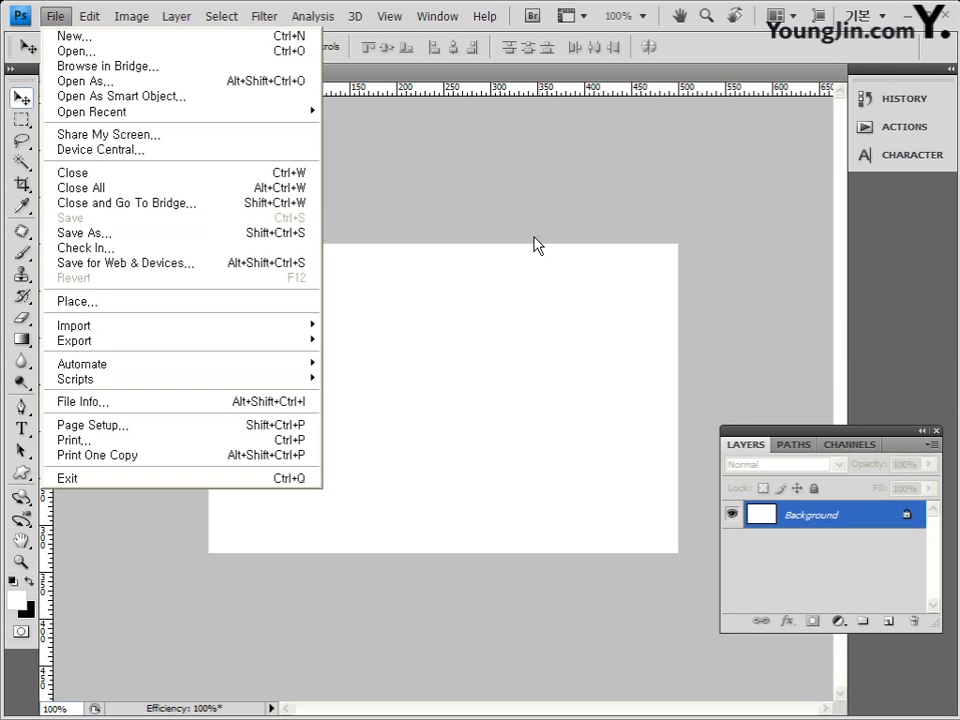
{"action": "left_click", "coordinate": [556, 272]}
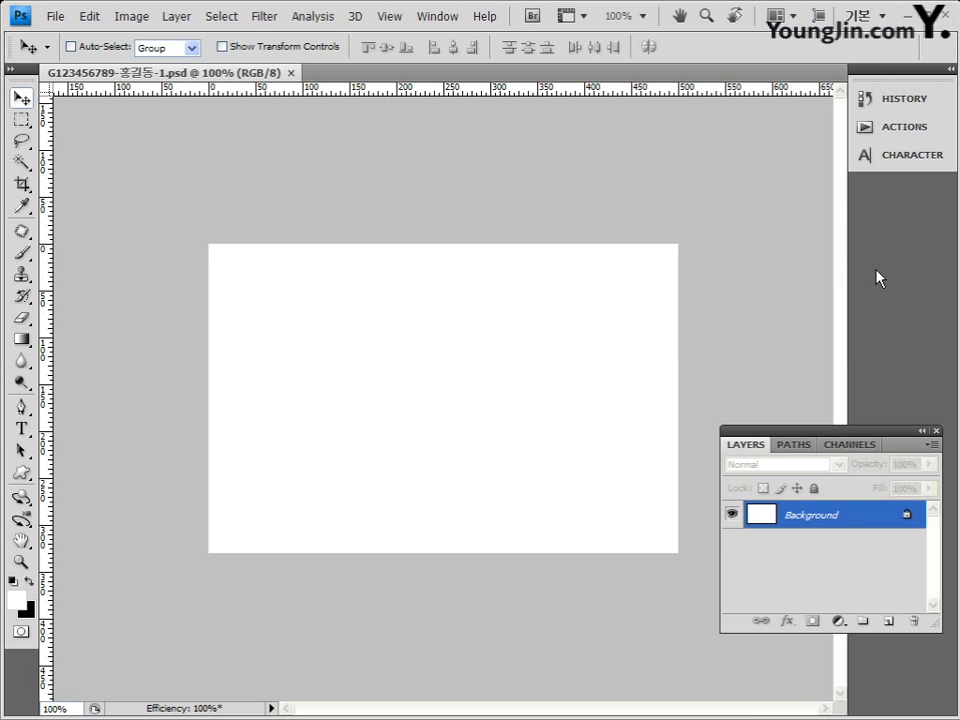
Step: Detach the document into a floating window, dock it back as a tab, and detach it again
{"action": "left_click", "coordinate": [291, 73]}
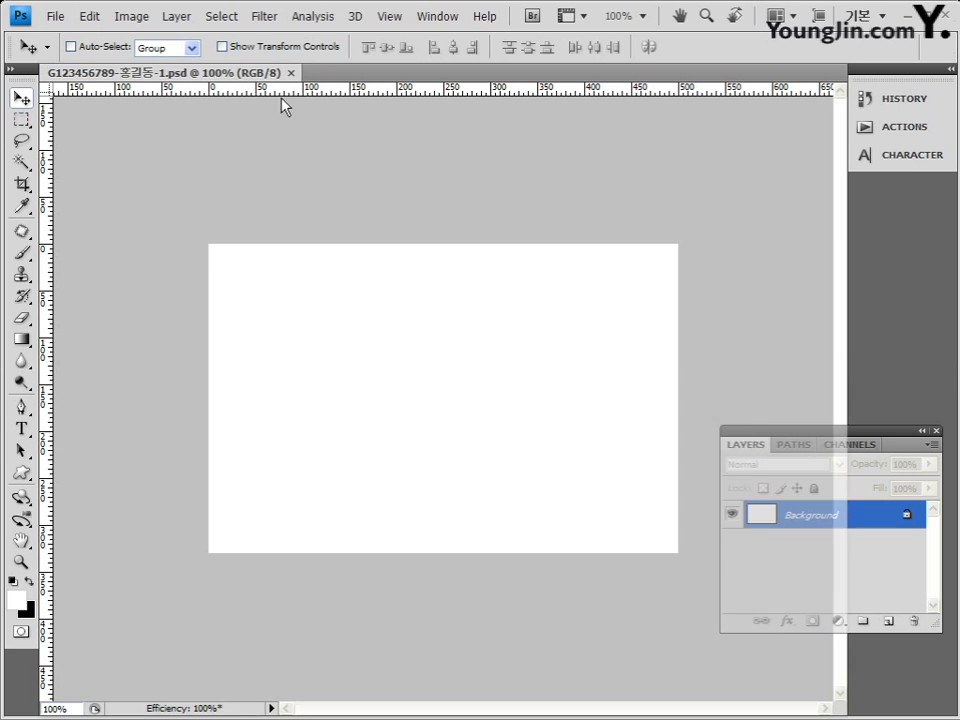
{"action": "left_click_drag", "start_coordinate": [358, 172], "coordinate": [333, 330]}
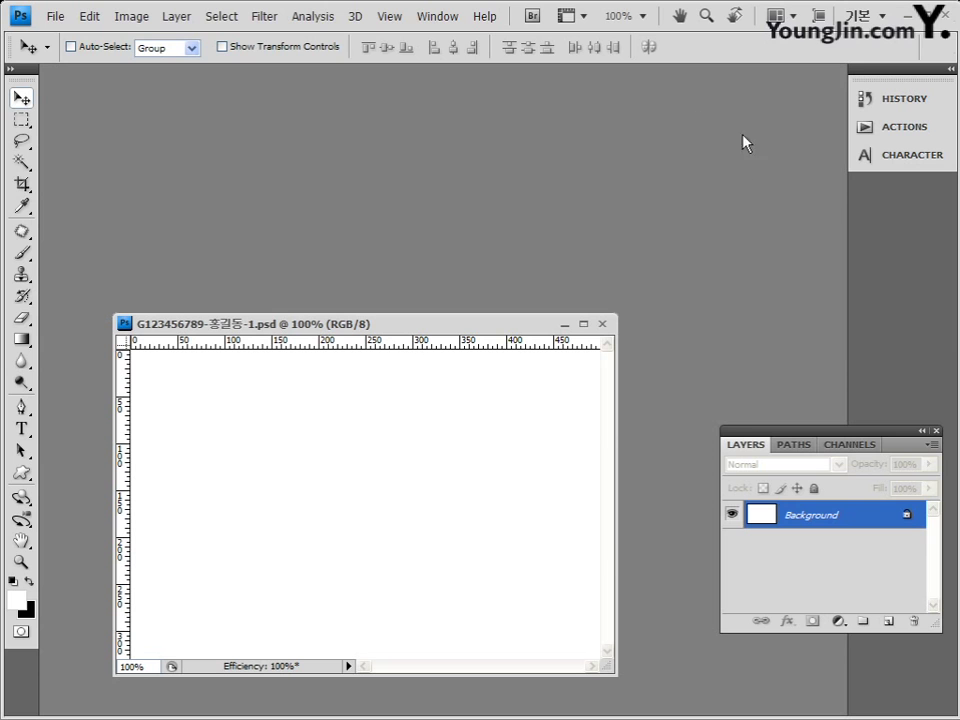
{"action": "left_click_drag", "start_coordinate": [297, 334], "coordinate": [272, 90]}
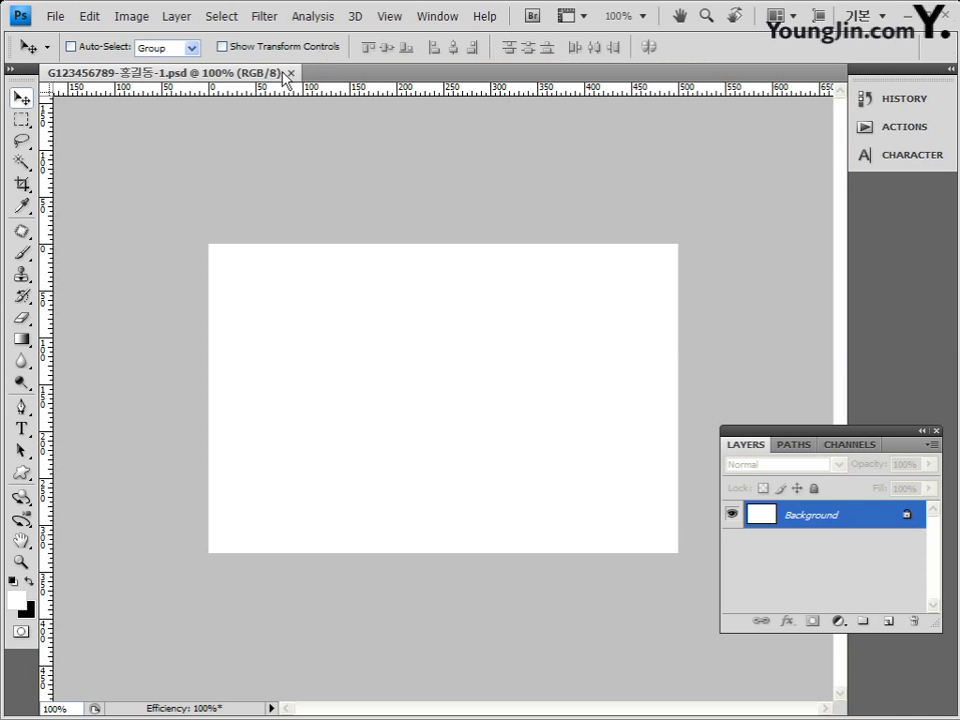
{"action": "left_click_drag", "start_coordinate": [216, 70], "coordinate": [251, 205]}
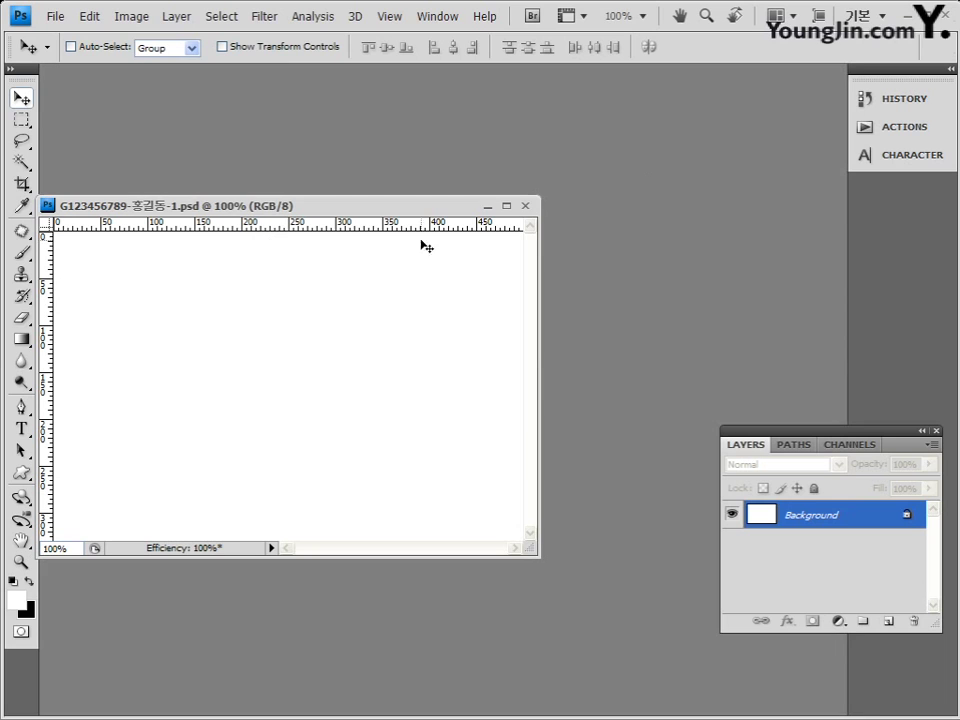
{"action": "double_click", "coordinate": [647, 206]}
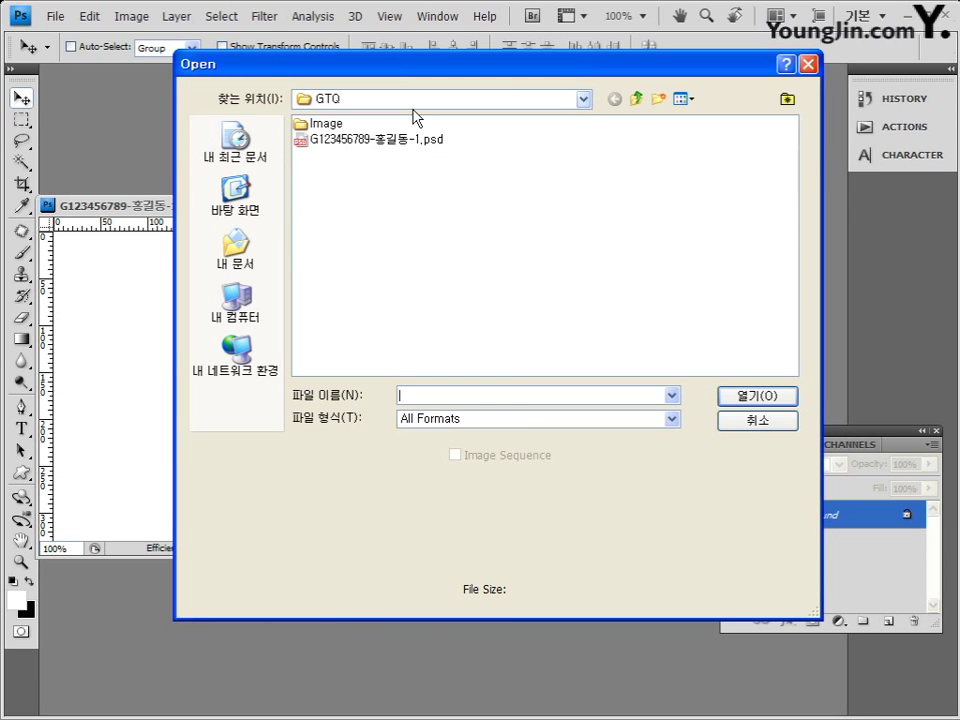
{"action": "left_click", "coordinate": [808, 64]}
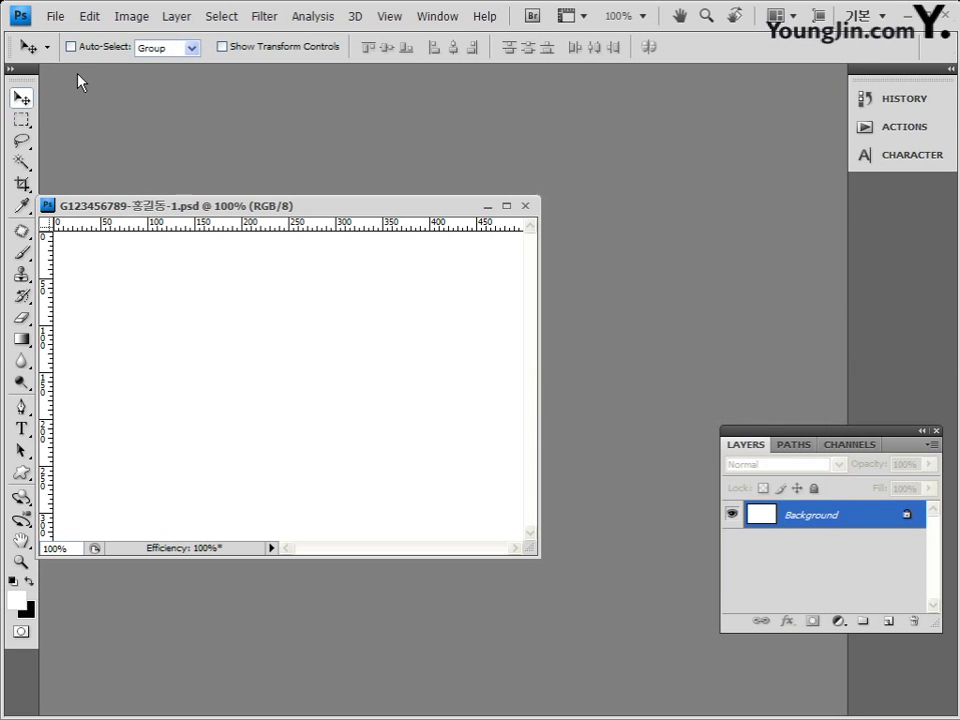
{"action": "left_click", "coordinate": [54, 18]}
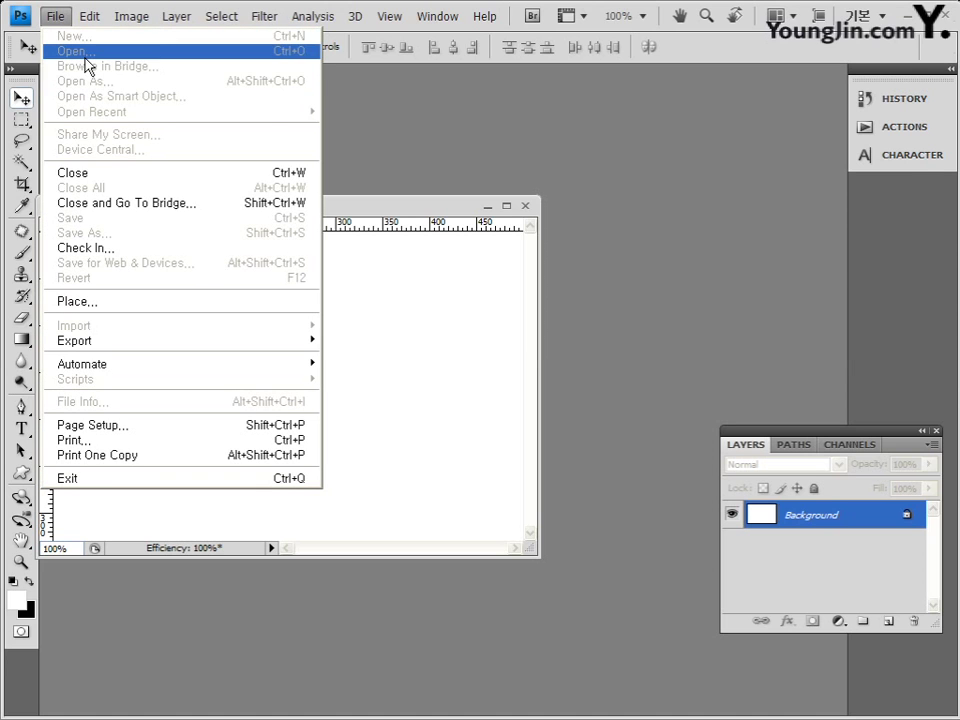
{"action": "left_click", "coordinate": [536, 148]}
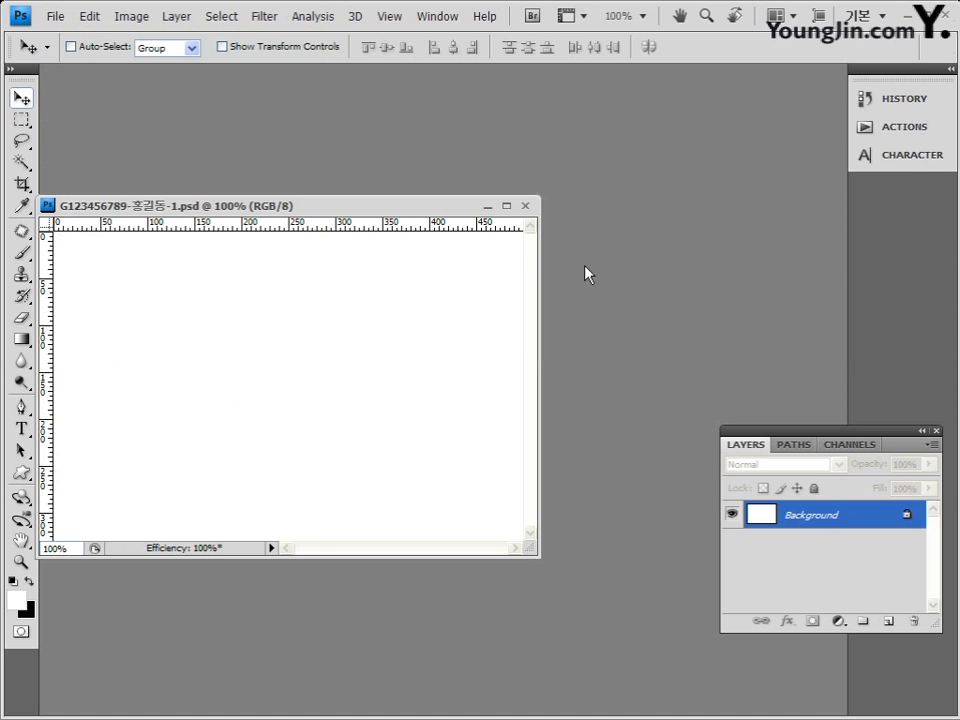
Step: Reposition the floating document window and dock it back as a tab
{"action": "left_click_drag", "start_coordinate": [452, 207], "coordinate": [502, 213]}
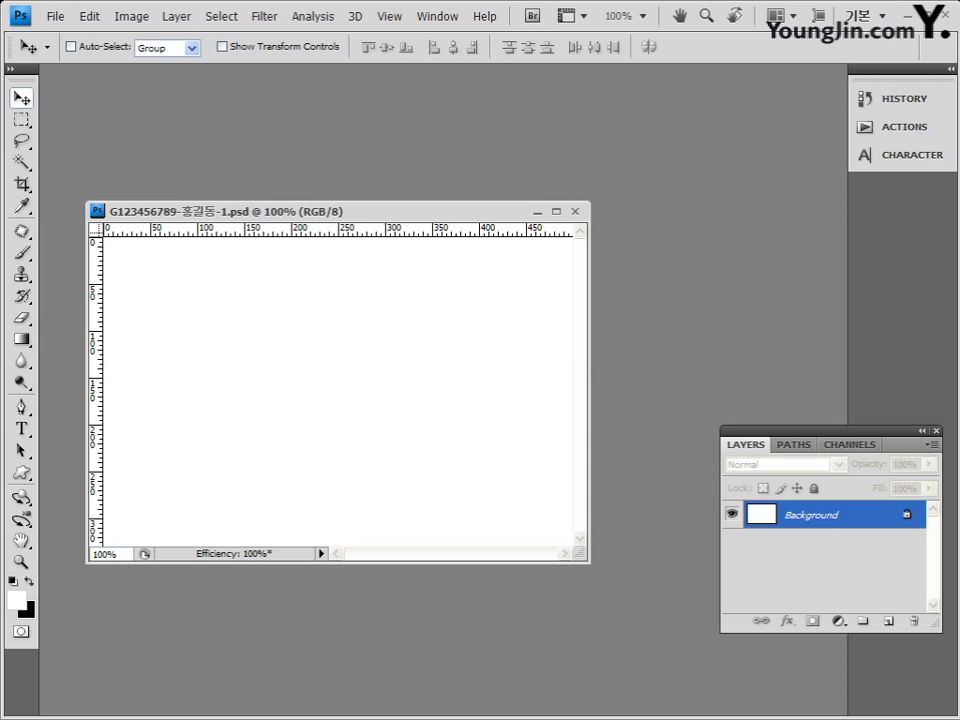
{"action": "left_click_drag", "start_coordinate": [369, 208], "coordinate": [341, 84]}
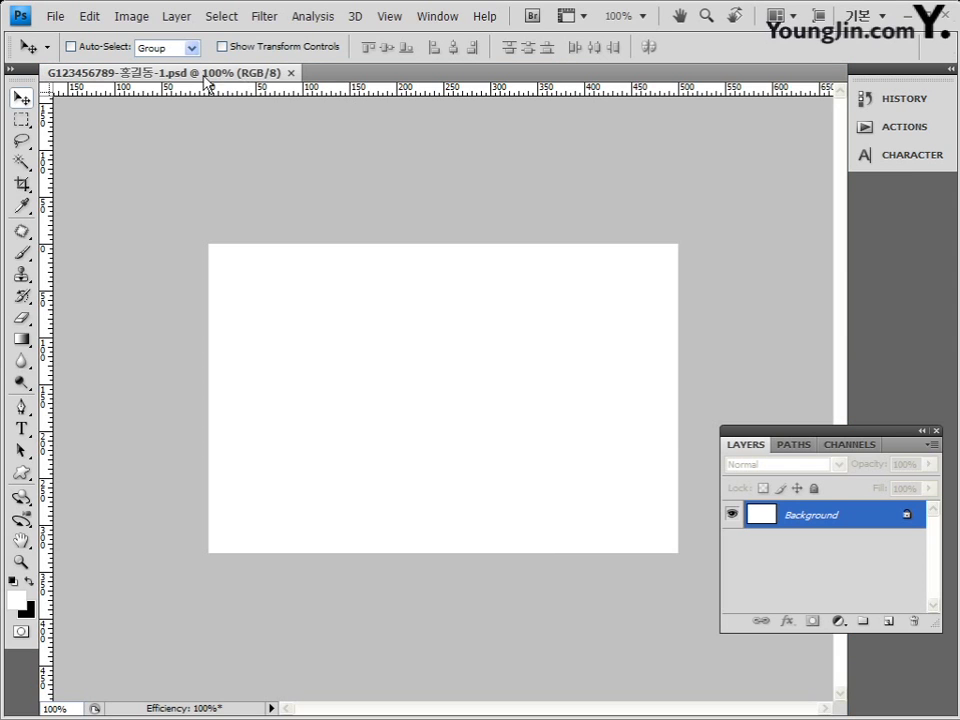
Step: Detach the document into a floating window and enlarge the window to leave a grey margin around the canvas
{"action": "left_click_drag", "start_coordinate": [196, 76], "coordinate": [231, 159]}
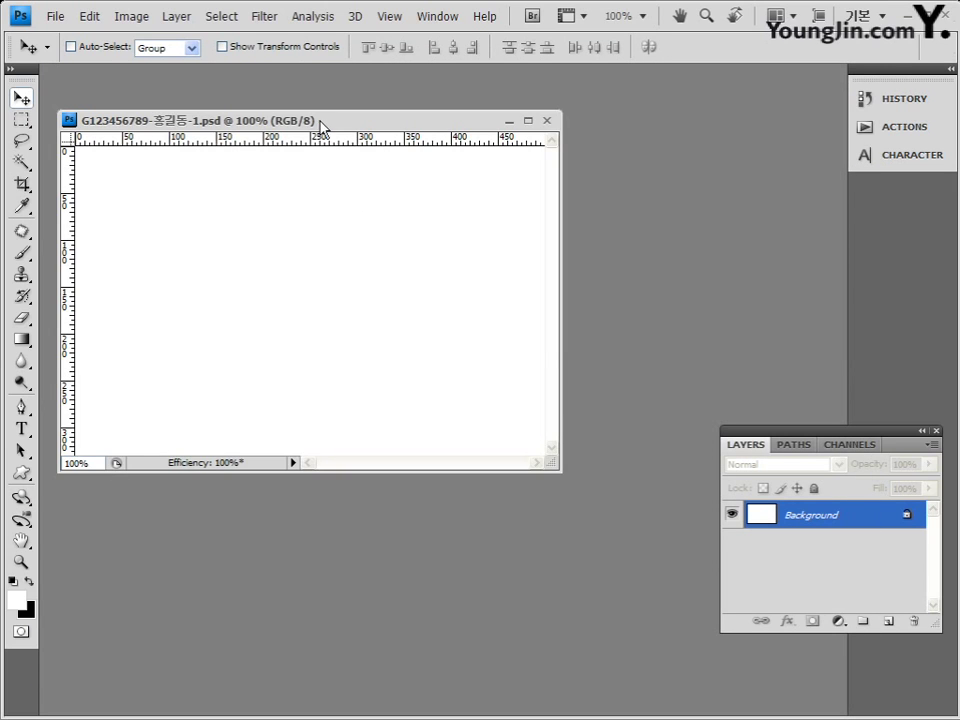
{"action": "left_click_drag", "start_coordinate": [320, 126], "coordinate": [309, 149]}
{"action": "left_click_drag", "start_coordinate": [560, 496], "coordinate": [574, 519]}
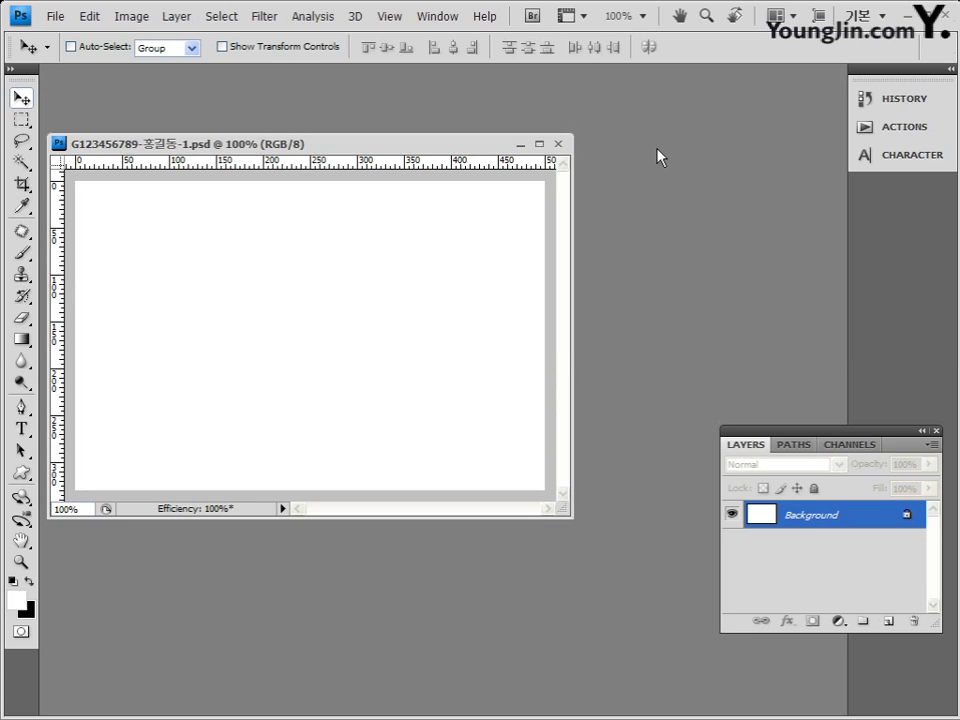
Step: Open the image 3급-1.jpg from the Image folder inside GTQ
{"action": "key", "text": "ctrl+o"}
{"action": "double_click", "coordinate": [325, 123]}
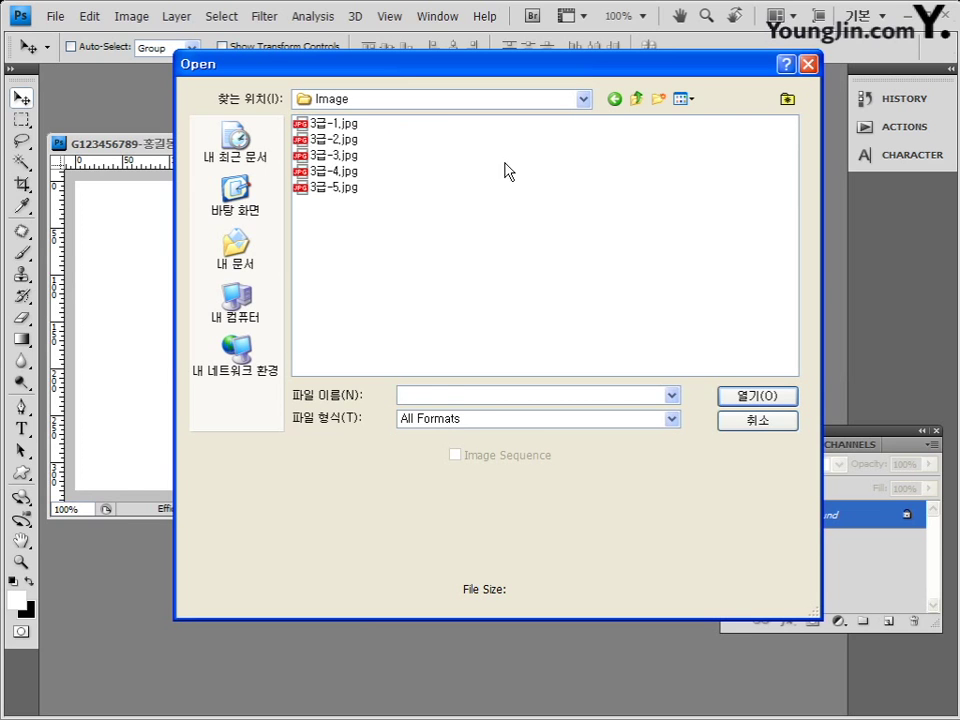
{"action": "left_click", "coordinate": [347, 126]}
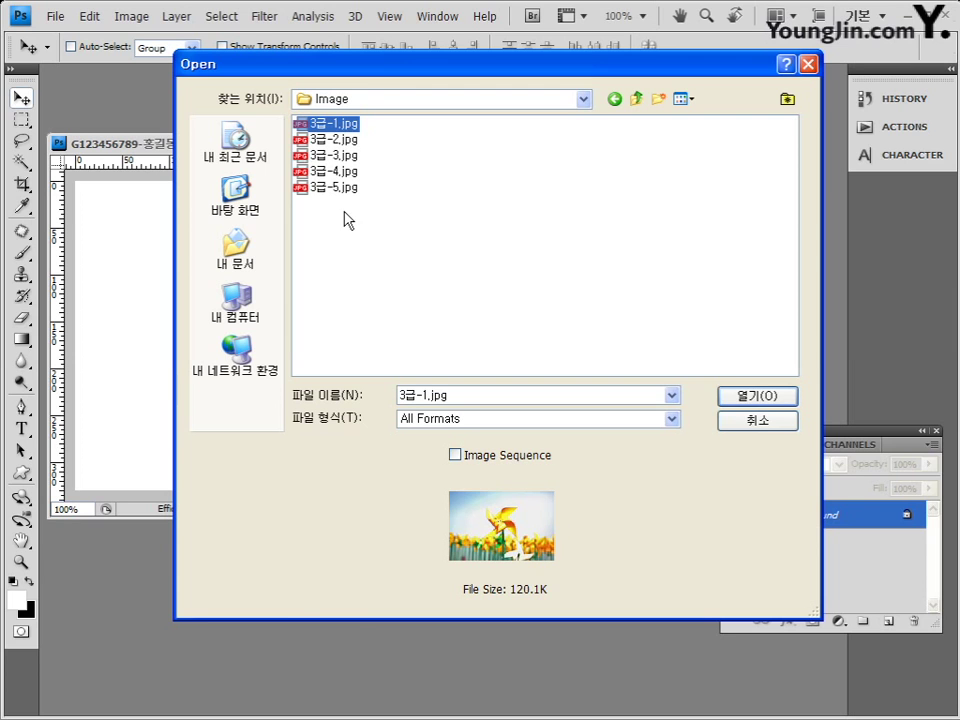
{"action": "left_click", "coordinate": [757, 397]}
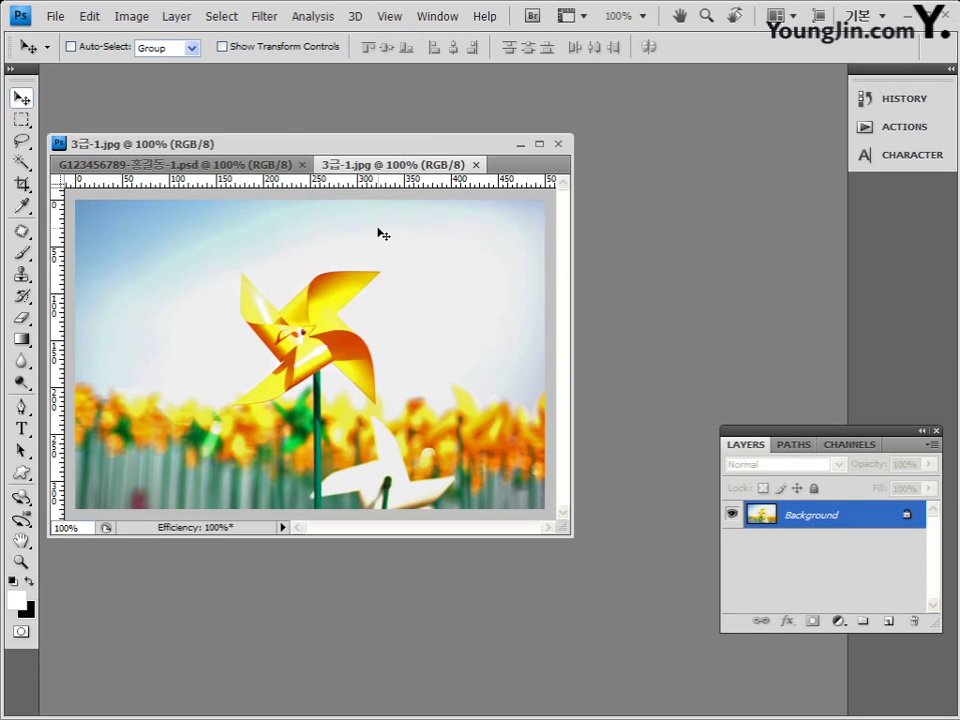
Step: Separate 3급-1.jpg from the shared tab group into its own floating window beside the PSD document
{"action": "left_click", "coordinate": [230, 166]}
{"action": "left_click", "coordinate": [360, 164]}
{"action": "left_click_drag", "start_coordinate": [415, 170], "coordinate": [544, 207]}
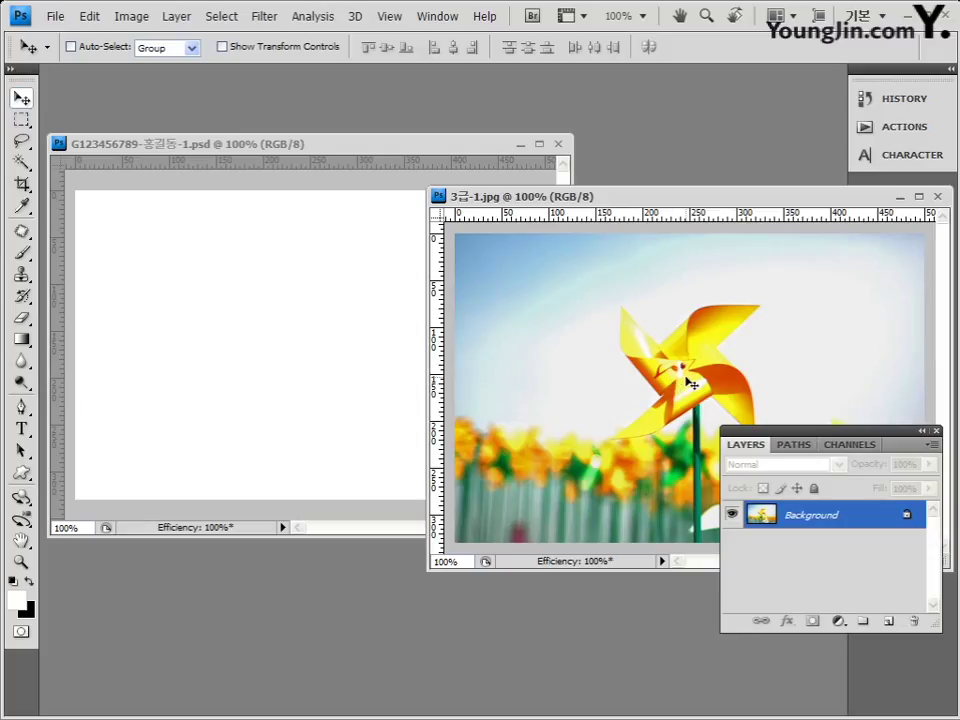
Step: Copy the pinwheel image into the blank PSD document with the Move tool and align it to the canvas
{"action": "left_click_drag", "start_coordinate": [688, 379], "coordinate": [410, 345]}
{"action": "left_click_drag", "start_coordinate": [341, 341], "coordinate": [300, 336]}
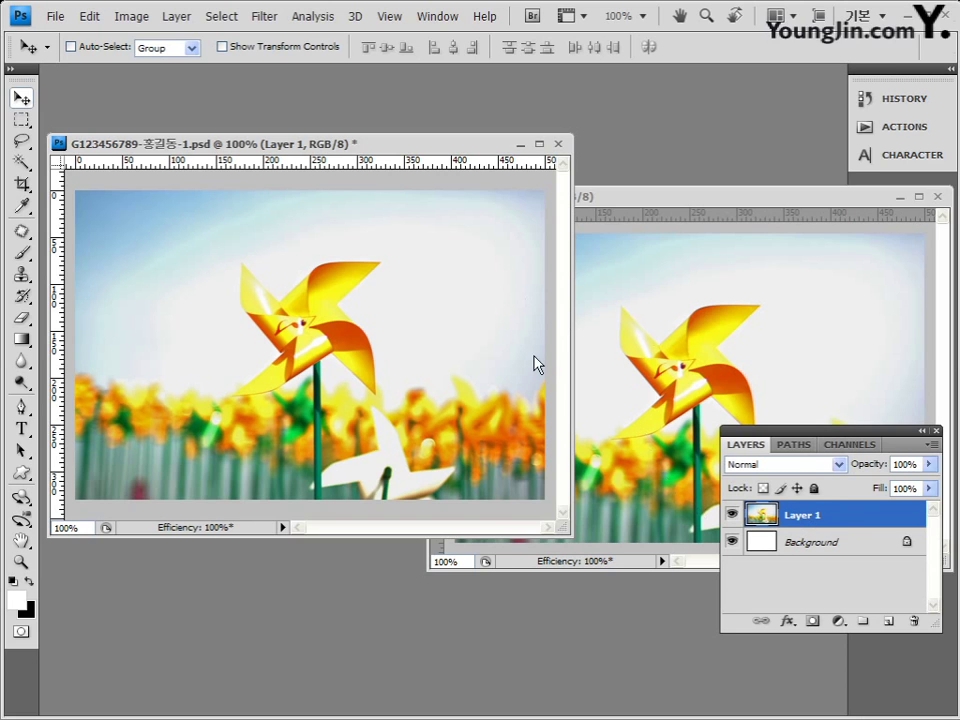
Step: Alternate between the New and Drag Layer history states of the PSD document, ending on New
{"action": "left_click", "coordinate": [910, 100]}
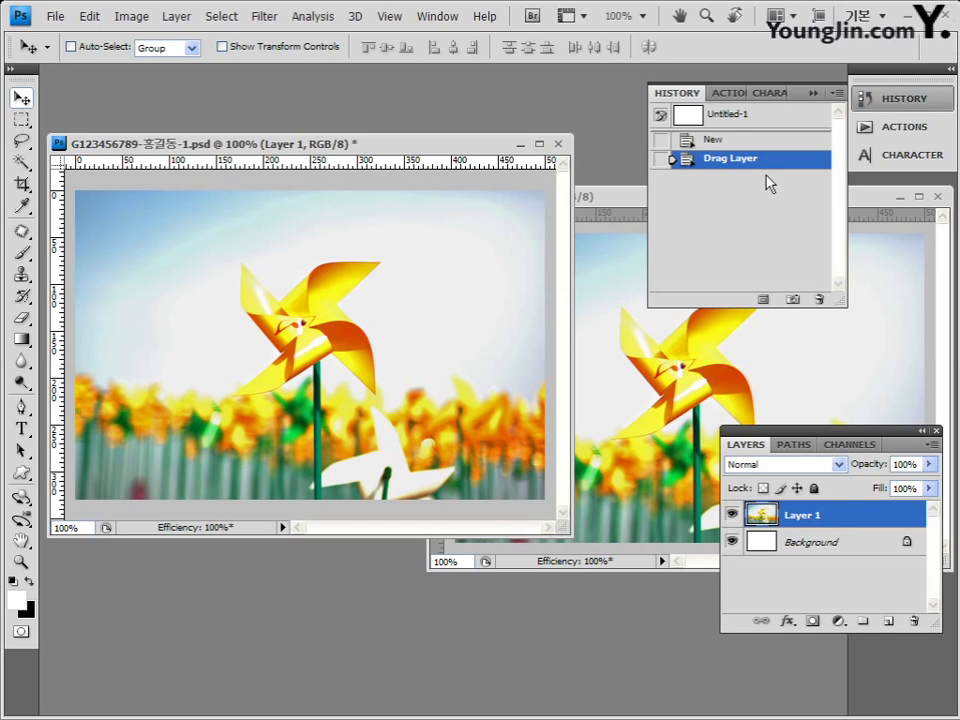
{"action": "left_click", "coordinate": [718, 141]}
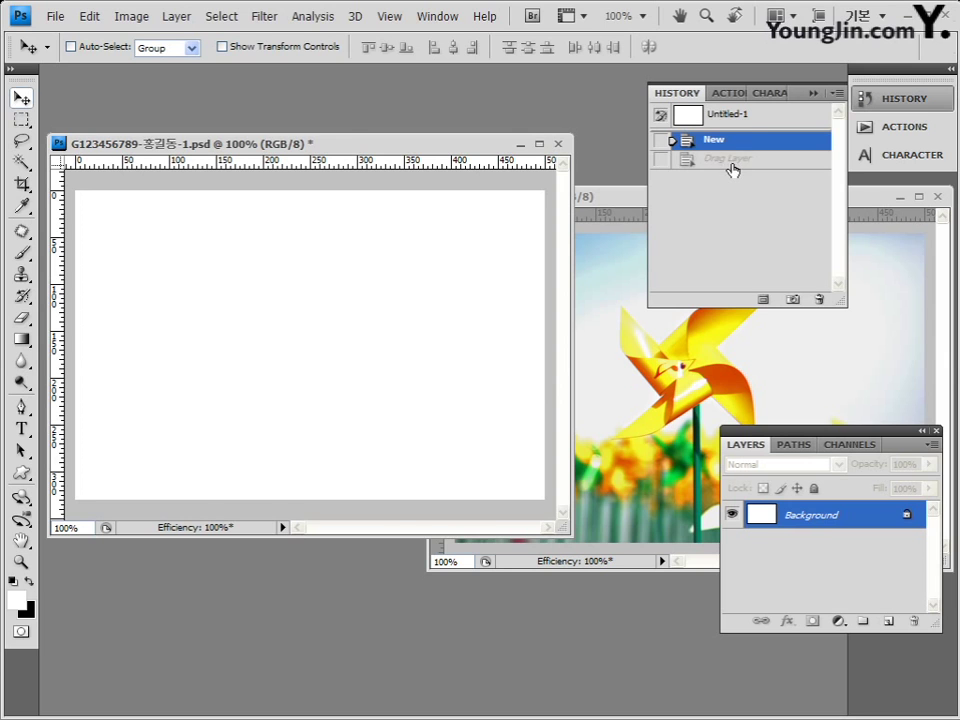
{"action": "left_click", "coordinate": [770, 161]}
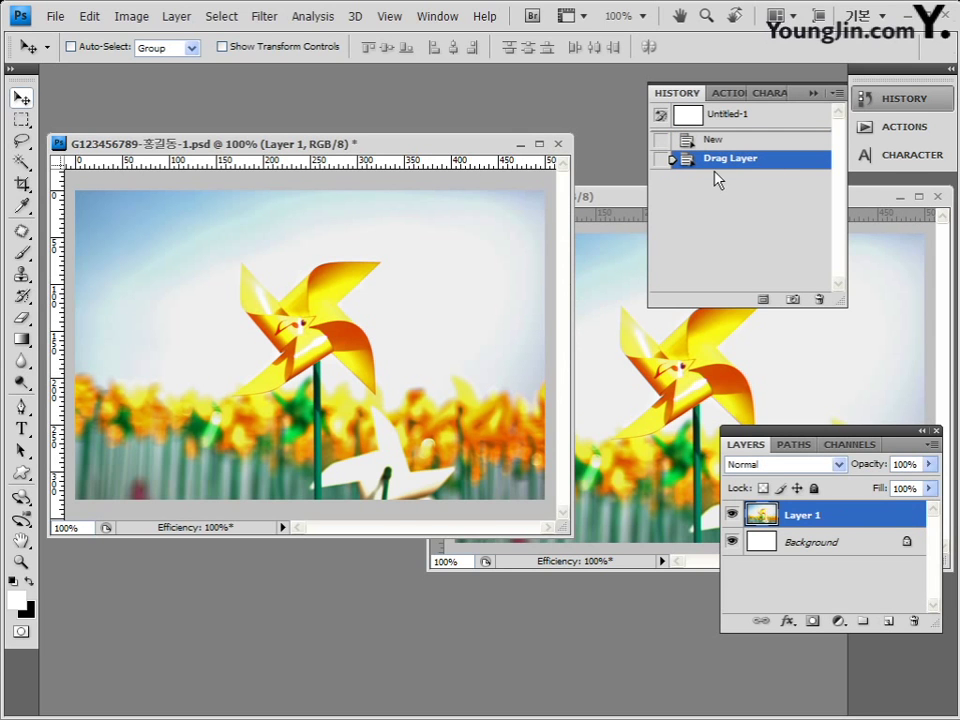
{"action": "left_click", "coordinate": [711, 143]}
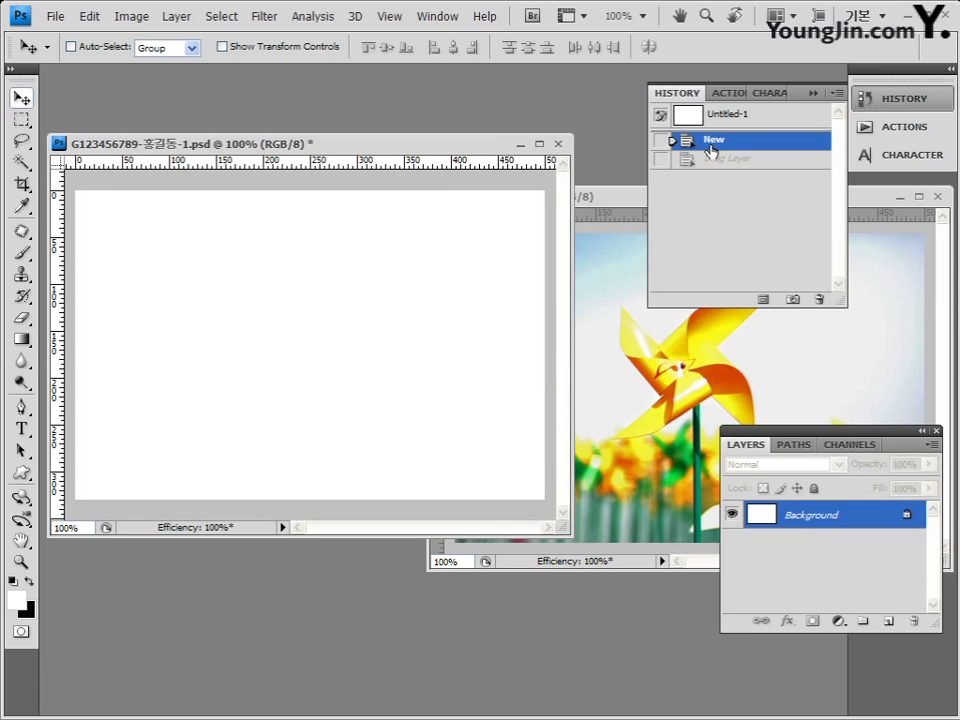
Step: Select the whole 3급-1.jpg image, copy it and paste it into the blank PSD document
{"action": "left_click", "coordinate": [629, 204]}
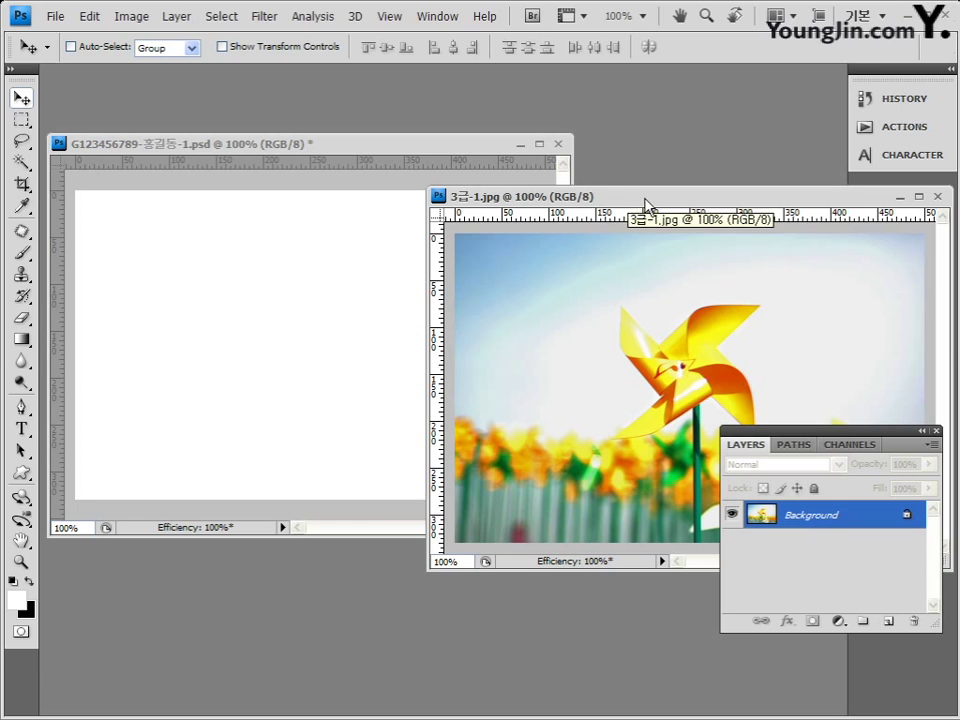
{"action": "left_click_drag", "start_coordinate": [643, 207], "coordinate": [613, 204]}
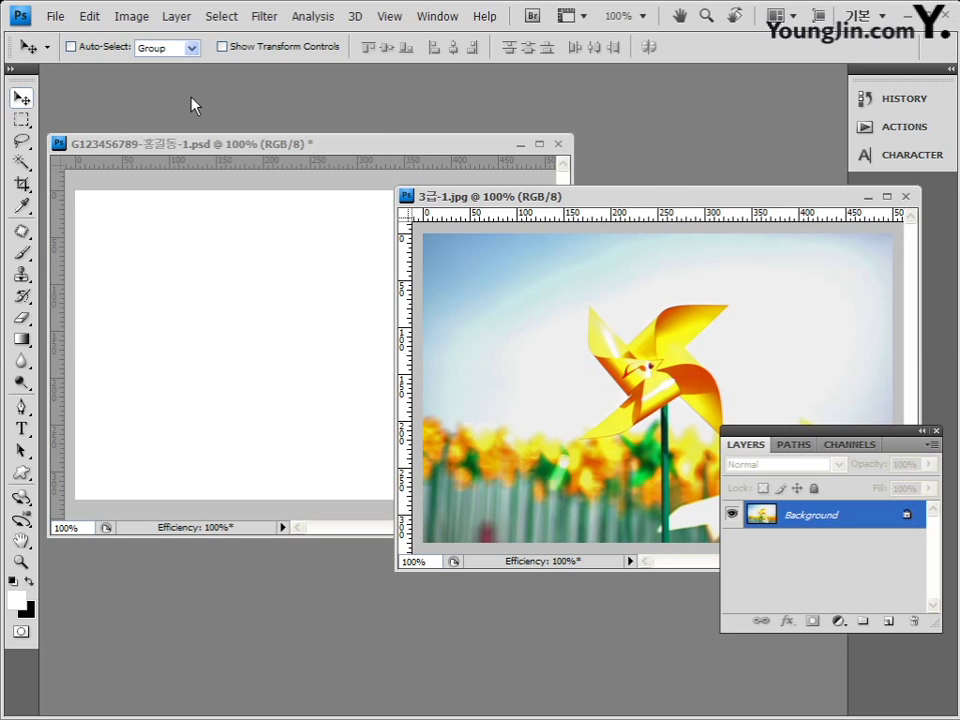
{"action": "left_click", "coordinate": [226, 20]}
{"action": "left_click", "coordinate": [224, 36]}
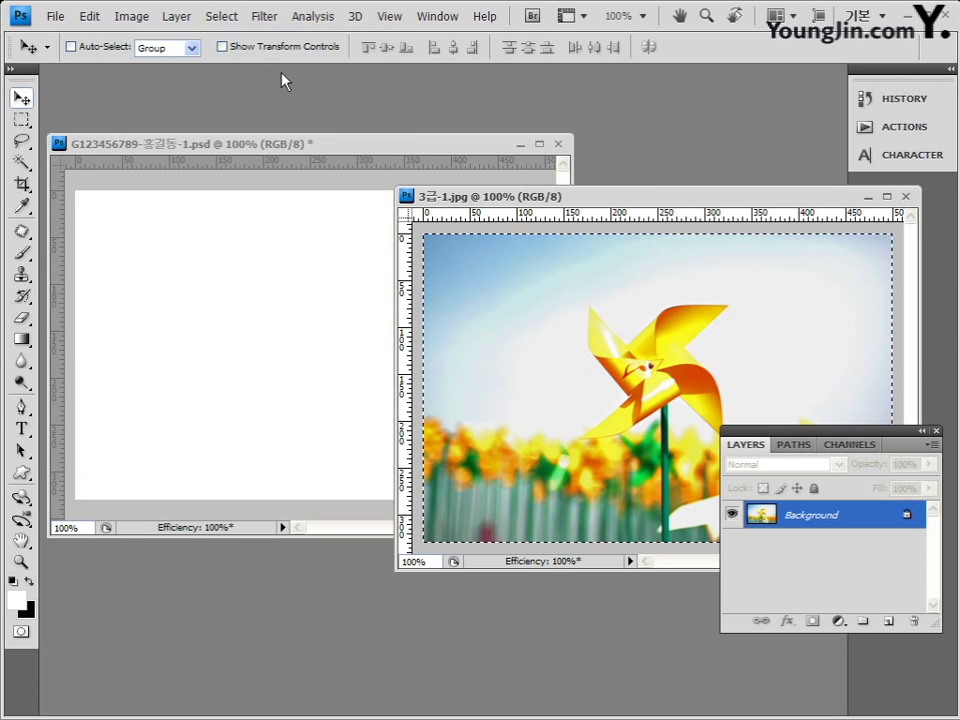
{"action": "left_click", "coordinate": [221, 17]}
{"action": "left_click", "coordinate": [523, 300]}
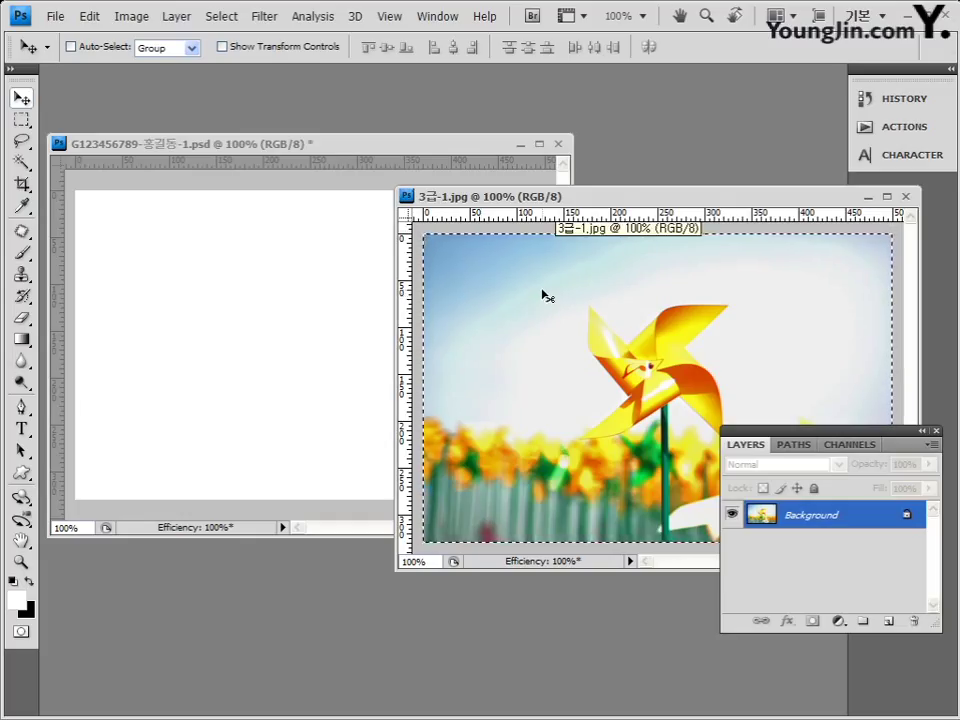
{"action": "left_click", "coordinate": [333, 147]}
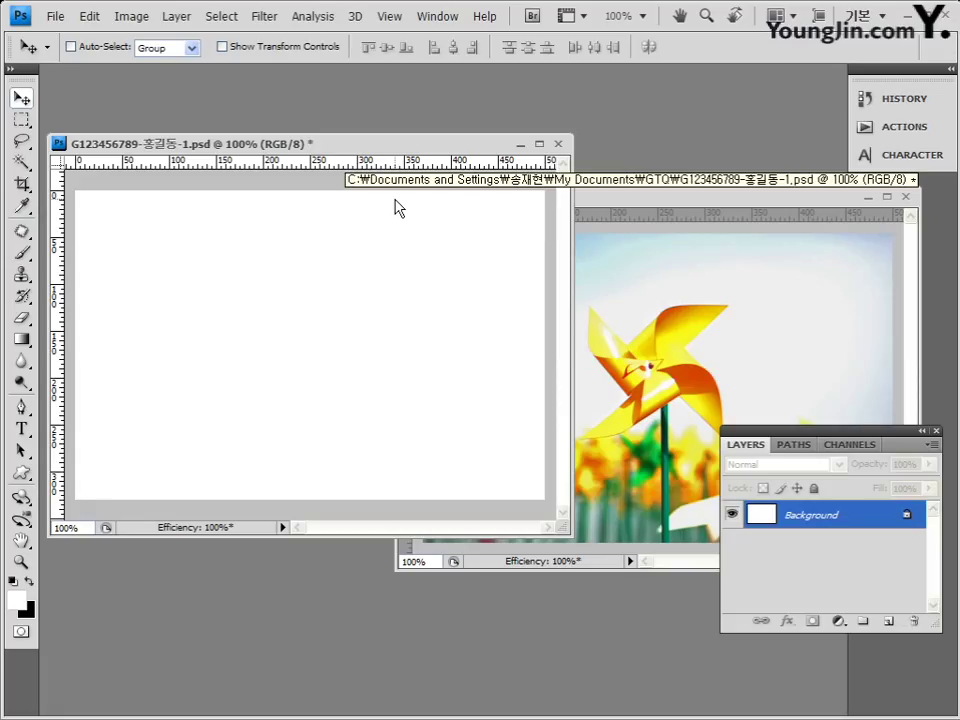
{"action": "key", "text": "ctrl+v"}
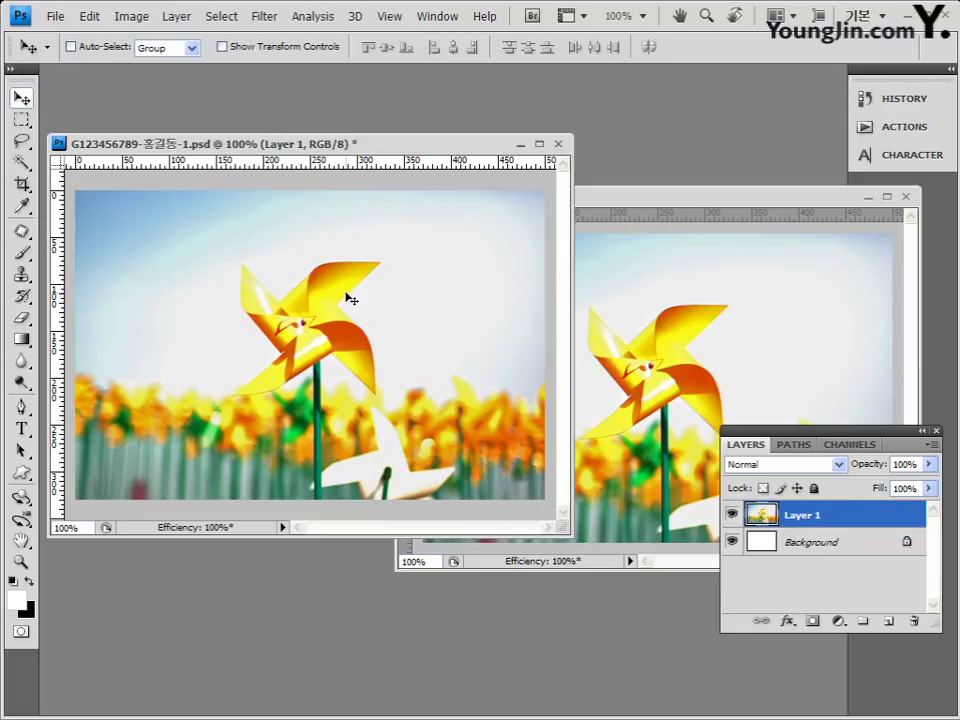
Step: Close the 3급-1.jpg image and shift the PSD document's window slightly up in the workspace
{"action": "left_click", "coordinate": [658, 198]}
{"action": "key", "text": "ctrl+a"}
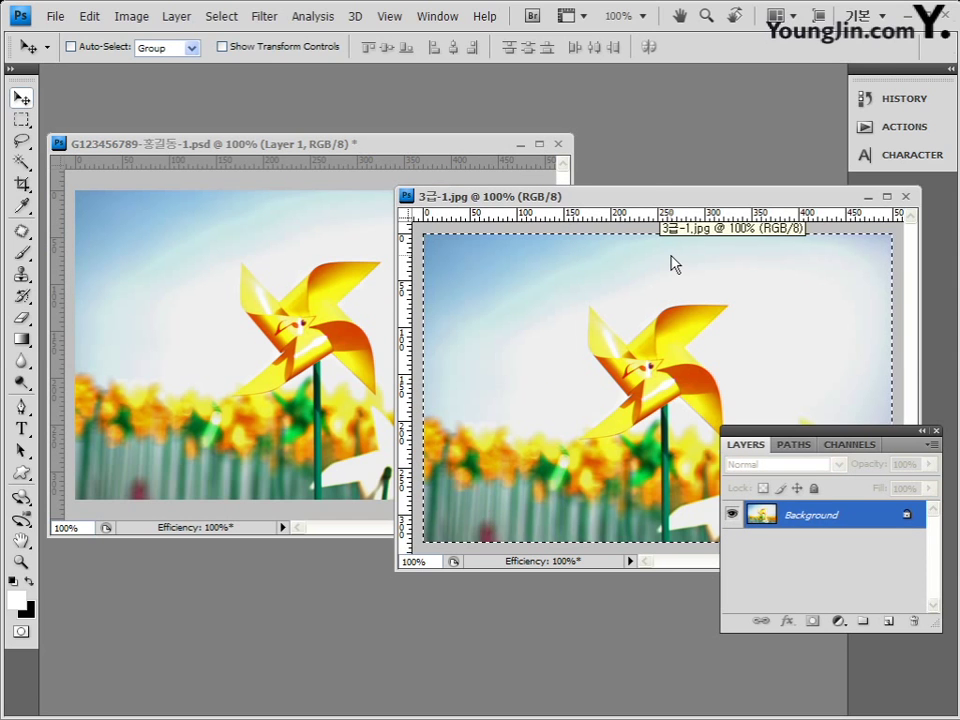
{"action": "left_click", "coordinate": [294, 208]}
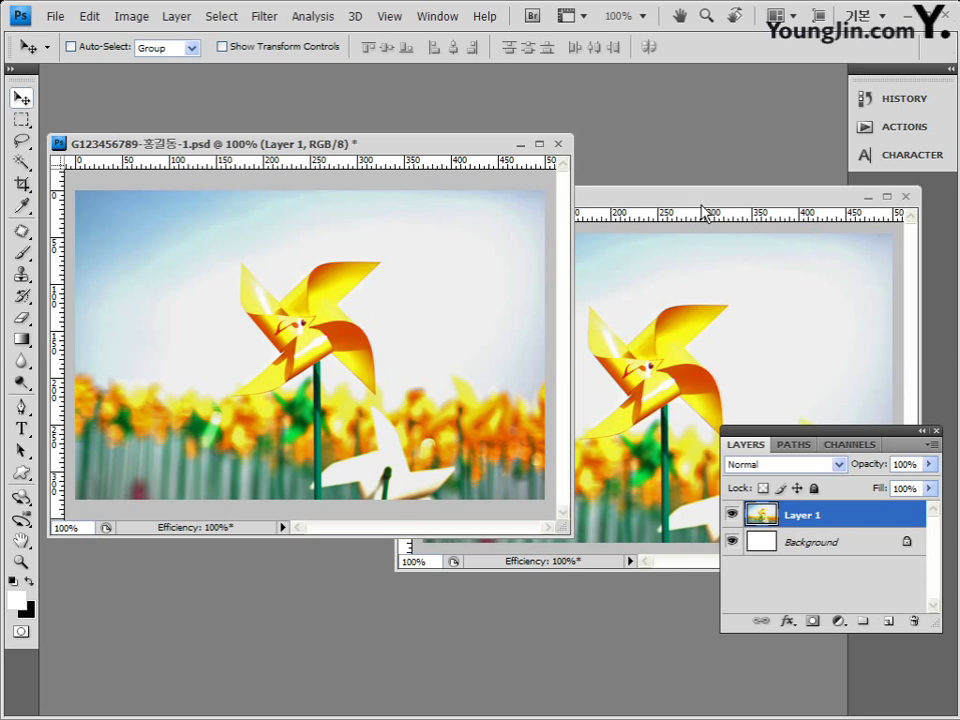
{"action": "left_click", "coordinate": [727, 315]}
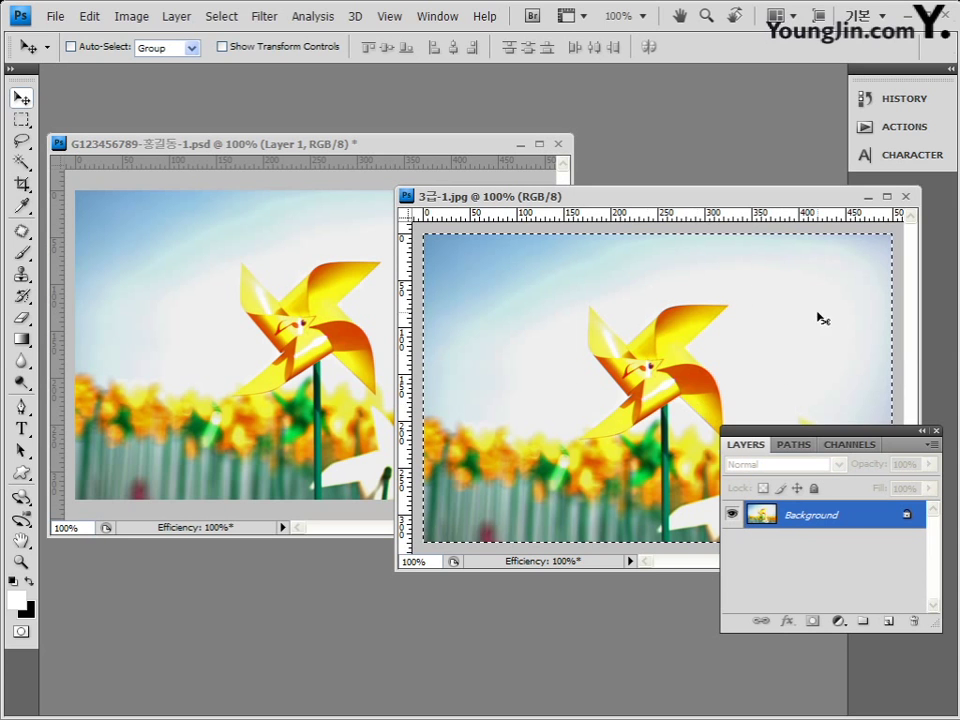
{"action": "left_click", "coordinate": [905, 196]}
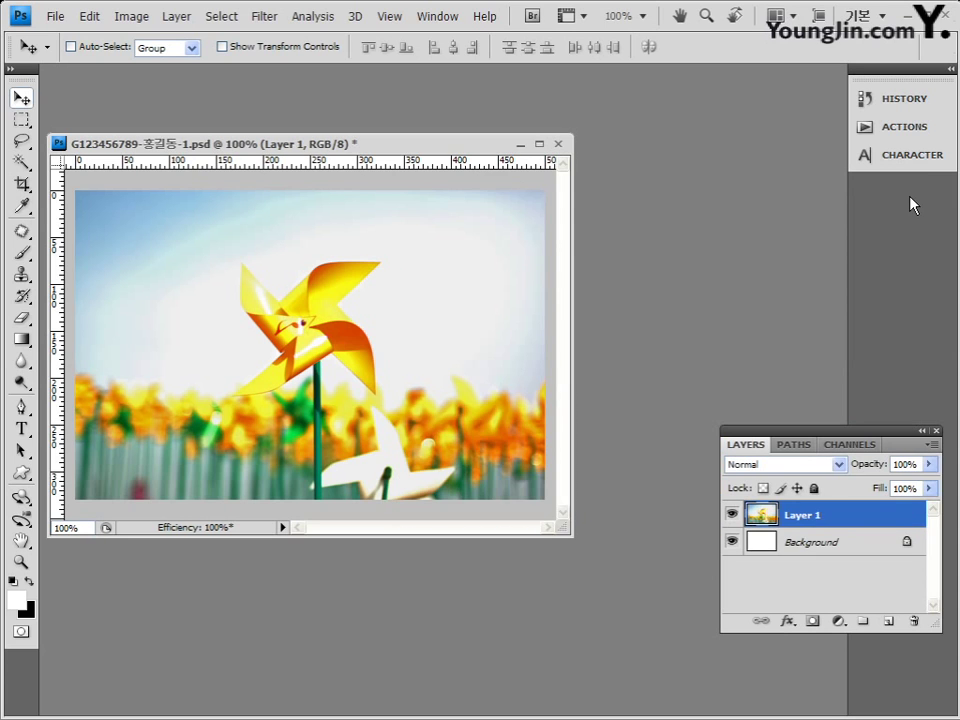
{"action": "left_click_drag", "start_coordinate": [431, 148], "coordinate": [458, 118]}
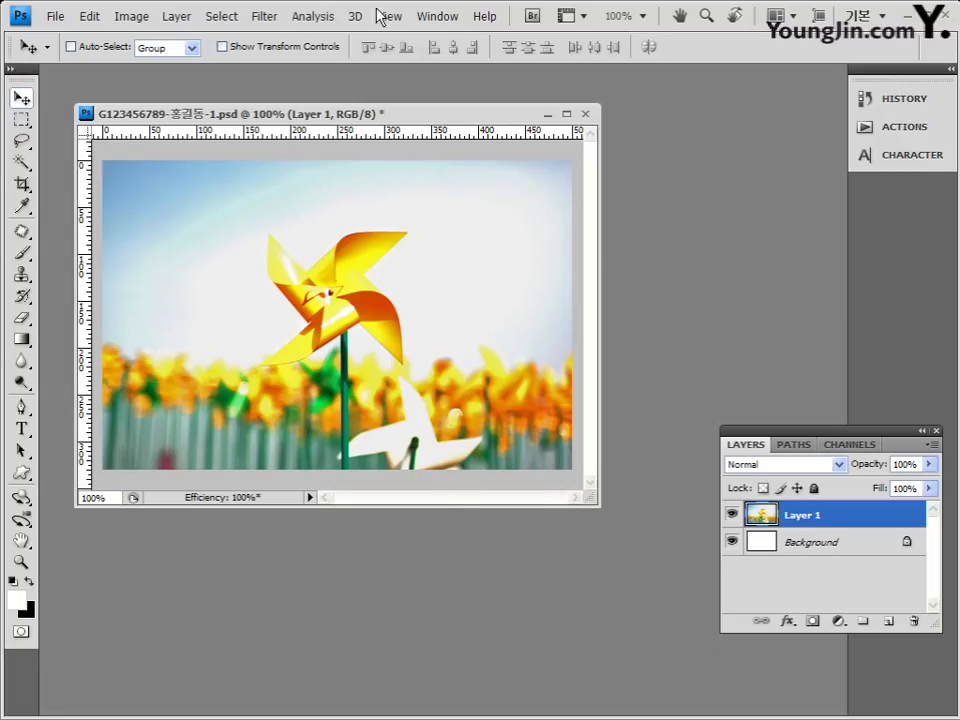
Step: Check whether Rulers is enabled in the view options of the PSD document
{"action": "left_click", "coordinate": [404, 20]}
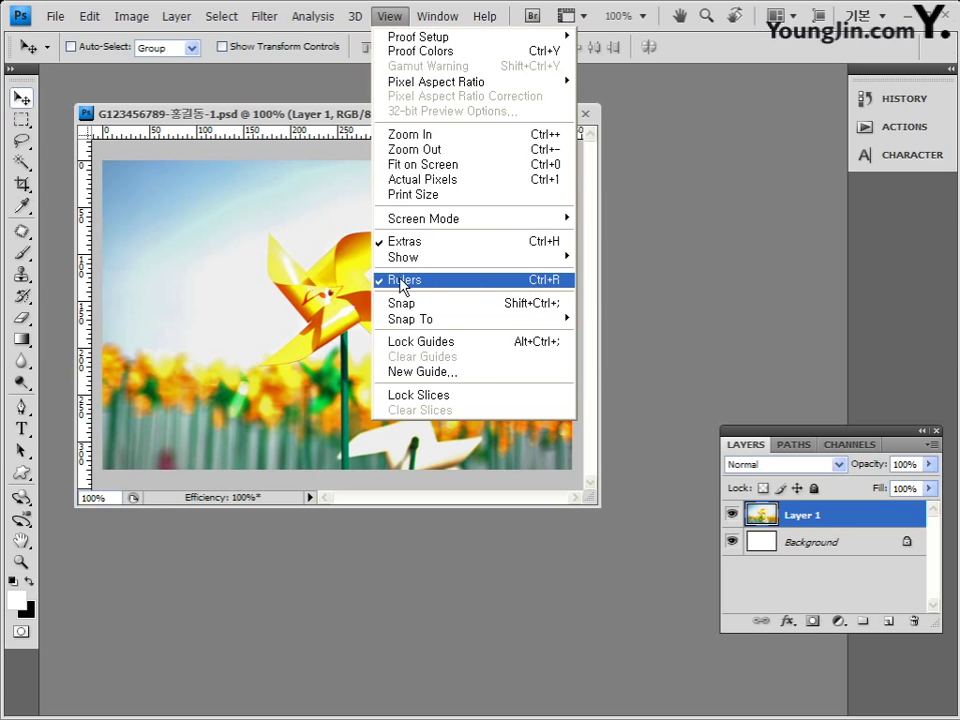
{"action": "left_click", "coordinate": [321, 111]}
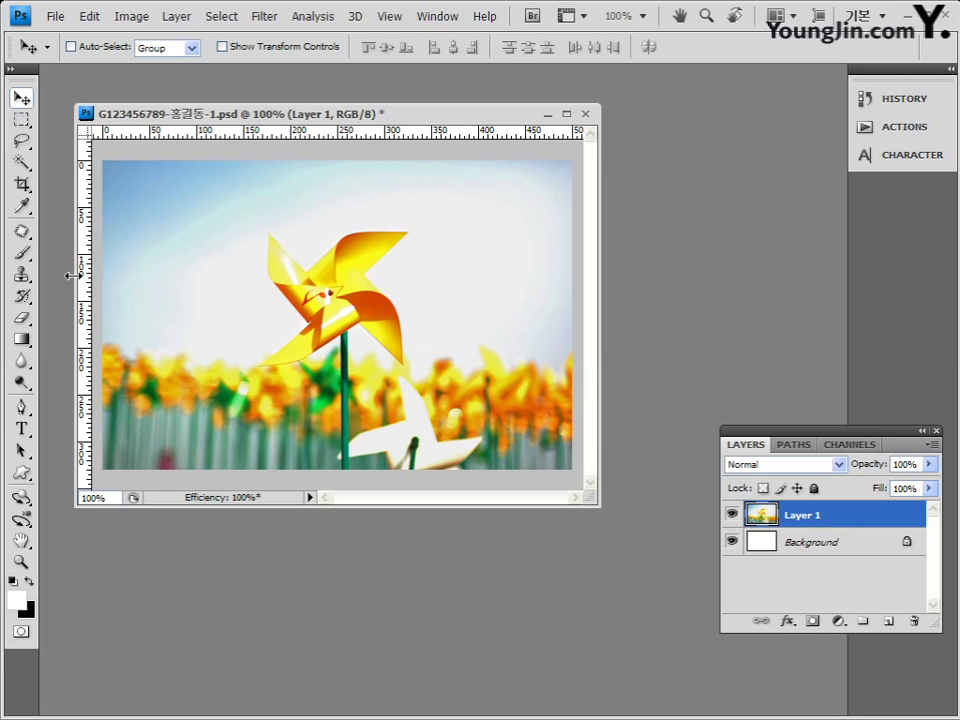
{"action": "left_click", "coordinate": [395, 22]}
{"action": "left_click", "coordinate": [290, 120]}
Step: Look through the healing, eraser and stamp tool groups and activate the Clone Stamp Tool
{"action": "left_click", "coordinate": [20, 232]}
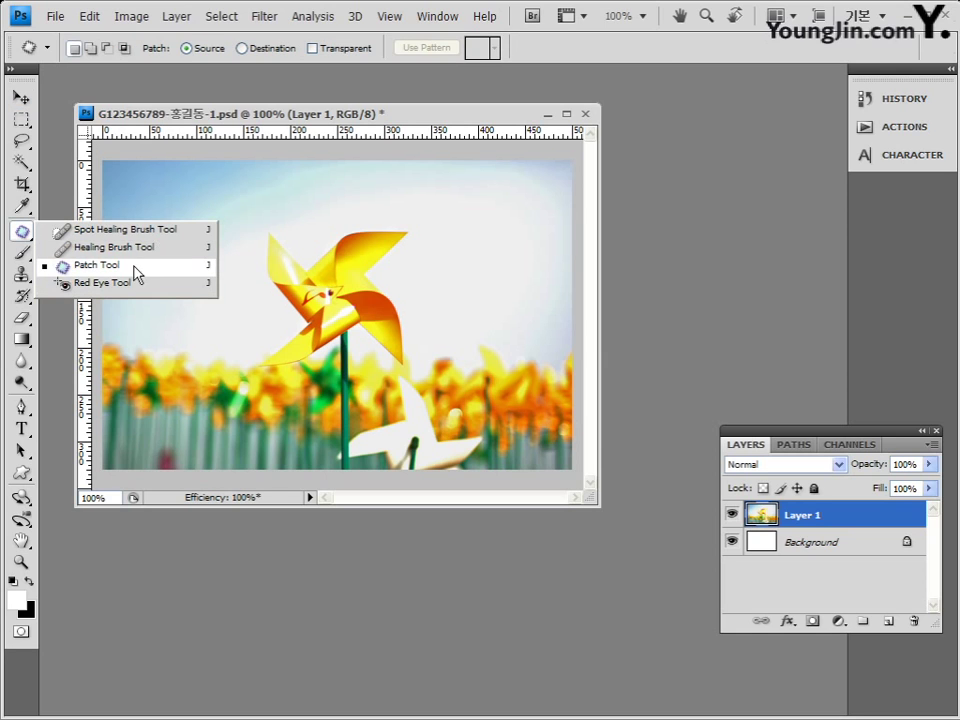
{"action": "left_click", "coordinate": [22, 232]}
{"action": "left_click", "coordinate": [22, 318]}
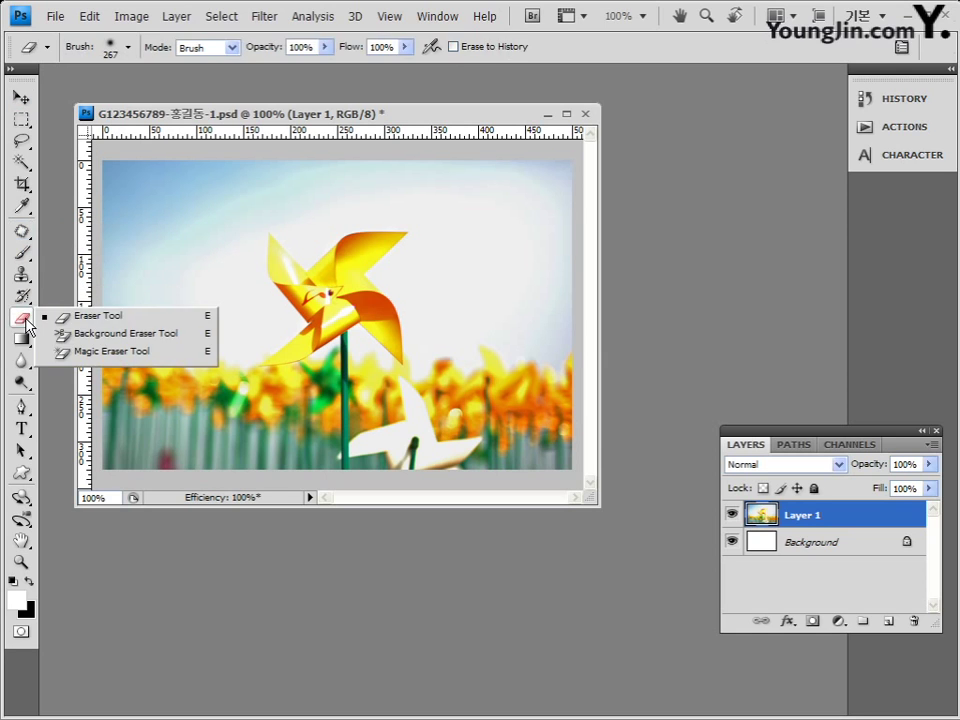
{"action": "left_click", "coordinate": [23, 285]}
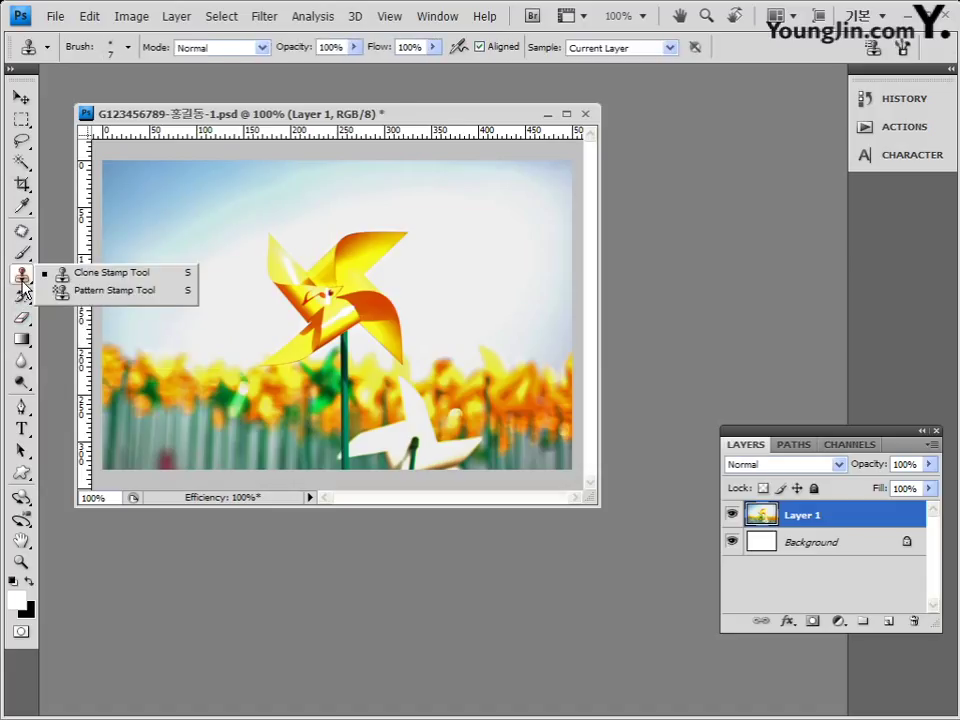
{"action": "left_click", "coordinate": [110, 272]}
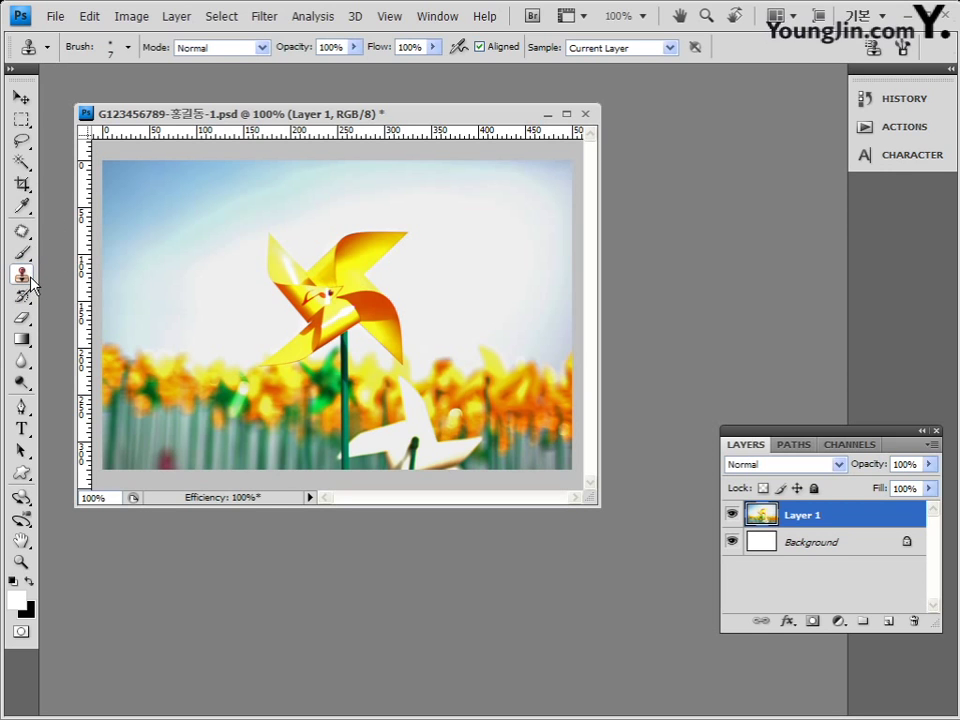
{"action": "left_click", "coordinate": [21, 97]}
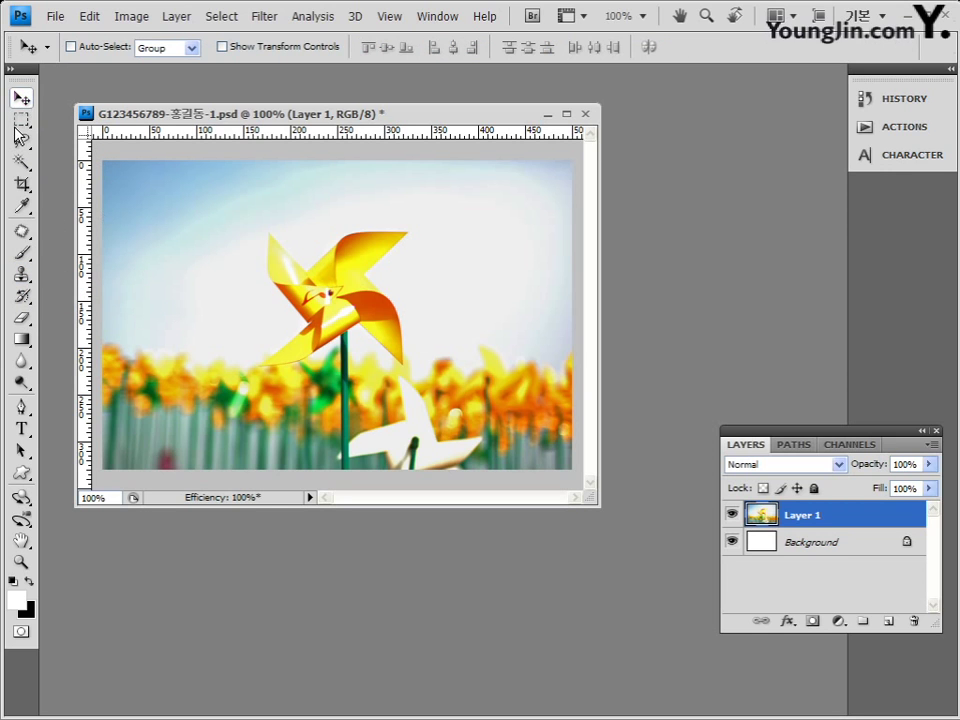
{"action": "left_click", "coordinate": [21, 273]}
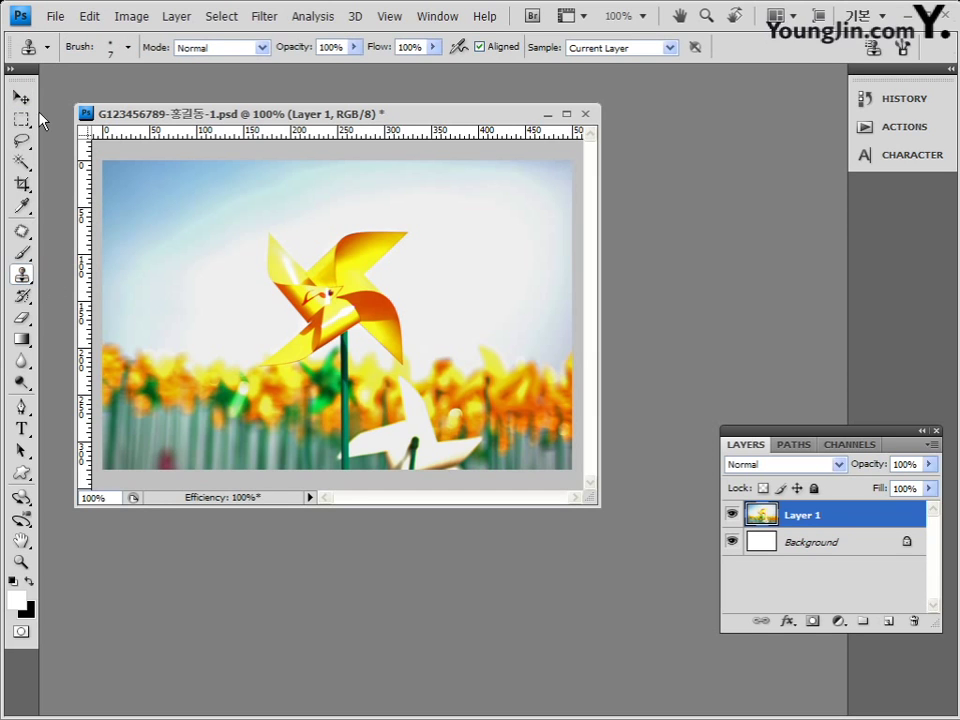
Step: Set the Clone Stamp Tool's brush to a 60 px master diameter and 100% hardness
{"action": "key", "text": "ctrl"}
{"action": "right_click", "coordinate": [246, 211]}
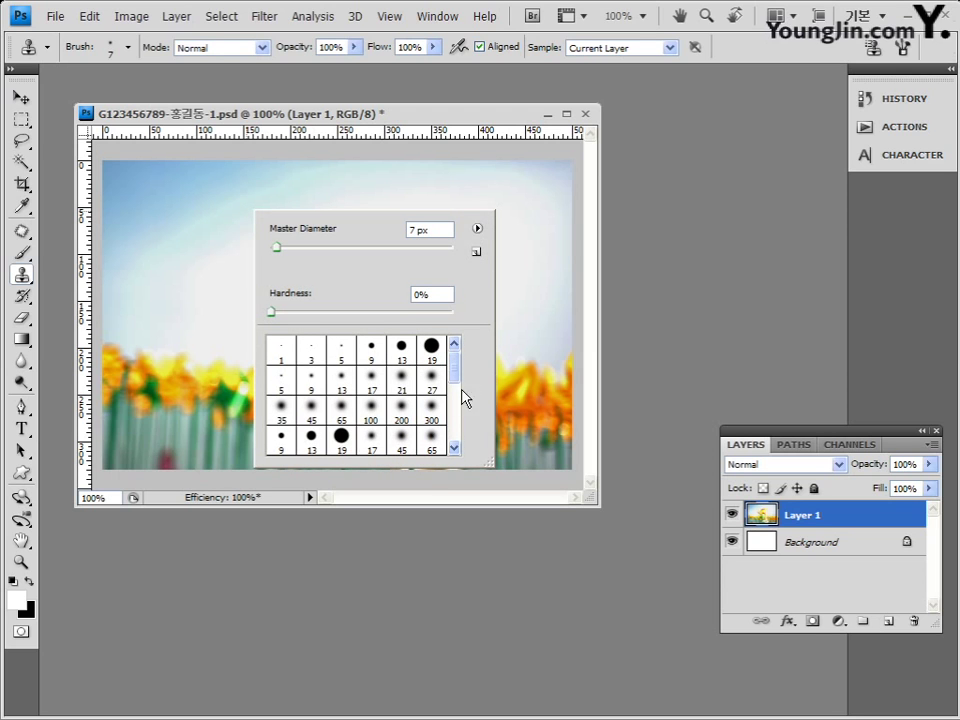
{"action": "mouse_move", "coordinate": [460, 396]}
{"action": "left_mouse_down"}
{"action": "mouse_move", "coordinate": [458, 422]}
{"action": "mouse_move", "coordinate": [457, 328]}
{"action": "left_mouse_up"}
{"action": "type", "text": "60"}
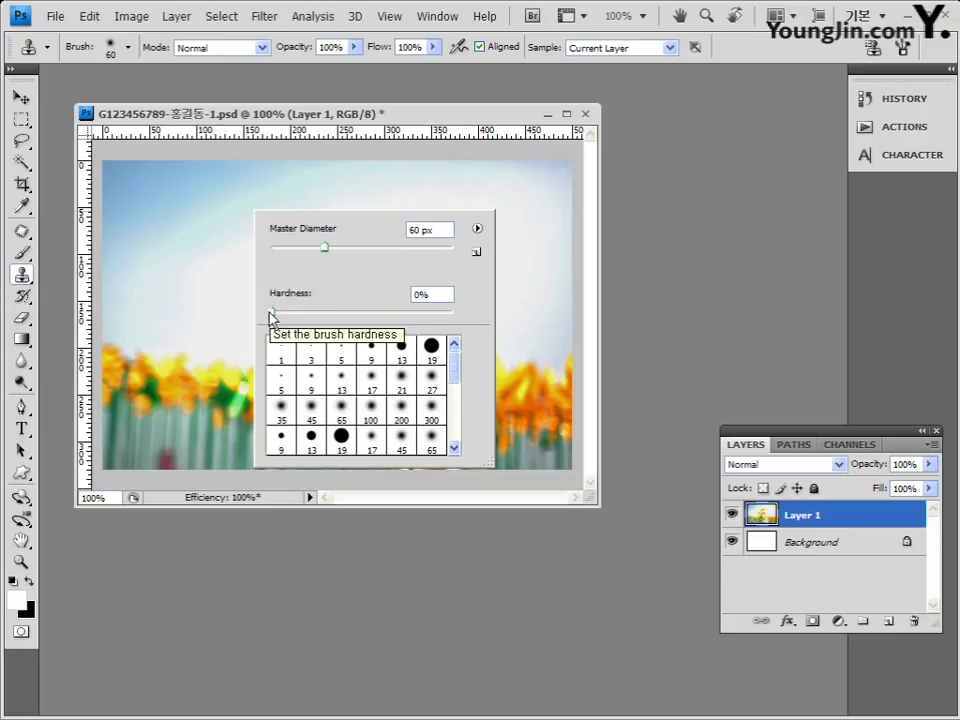
{"action": "left_click_drag", "start_coordinate": [274, 315], "coordinate": [278, 318]}
{"action": "left_click_drag", "start_coordinate": [451, 322], "coordinate": [473, 326]}
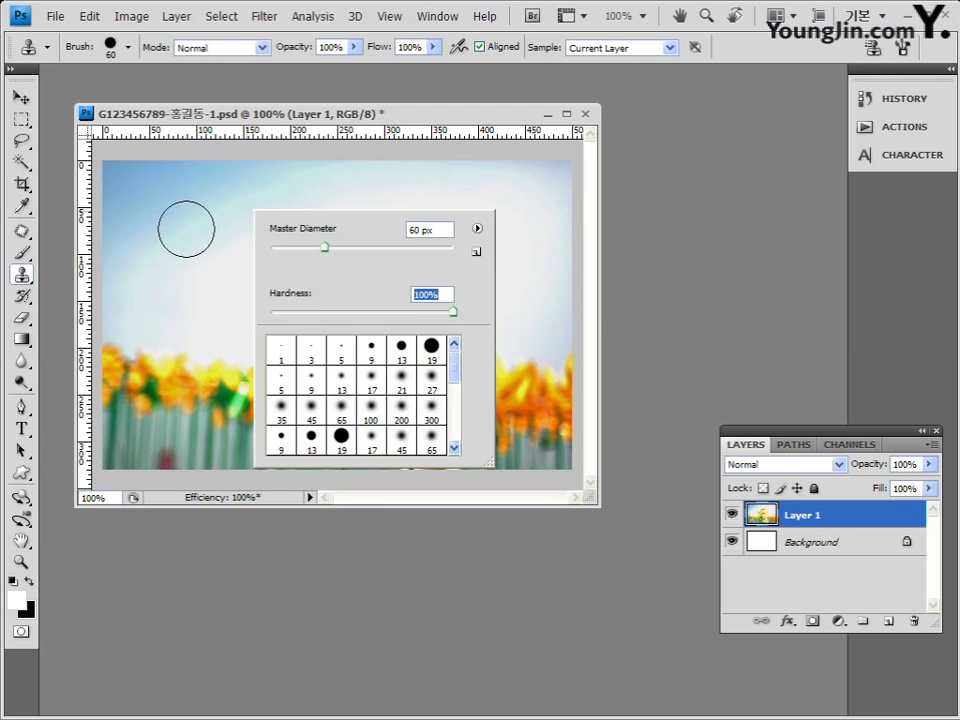
{"action": "left_click", "coordinate": [186, 229]}
{"action": "left_click", "coordinate": [472, 302]}
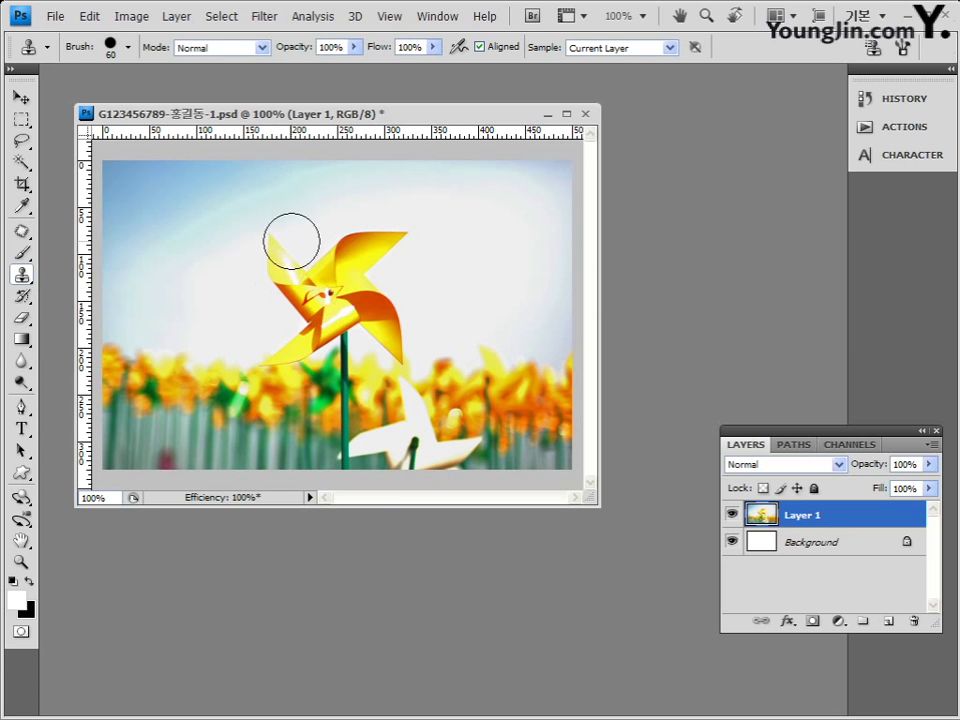
Step: Activate the Brush Tool and set its master diameter to 60 px and hardness to 100%
{"action": "left_click", "coordinate": [22, 253]}
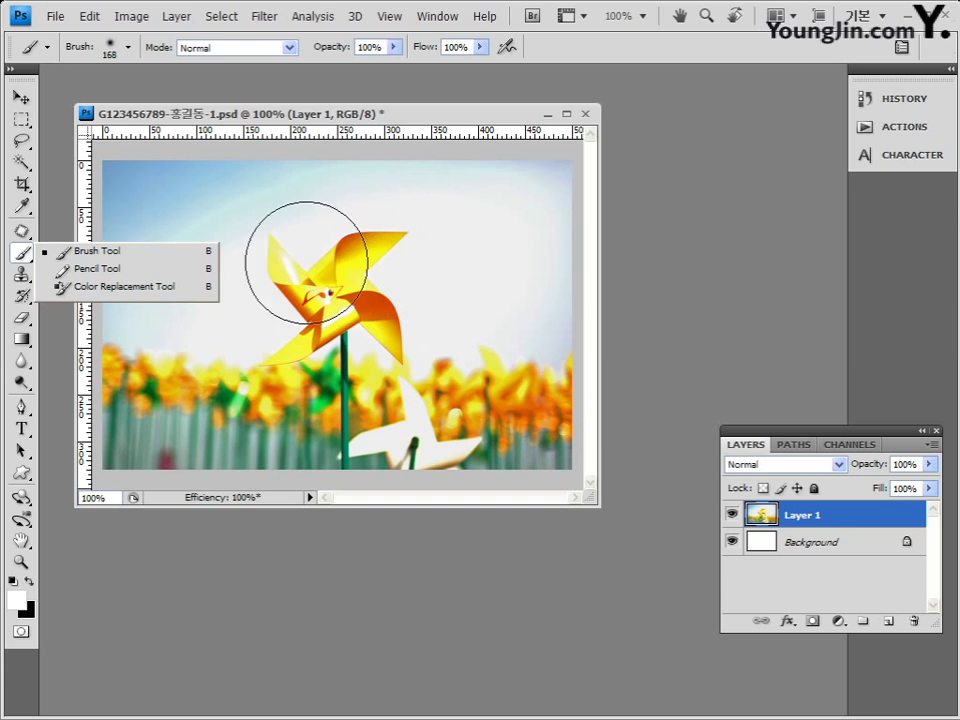
{"action": "right_click", "coordinate": [335, 229]}
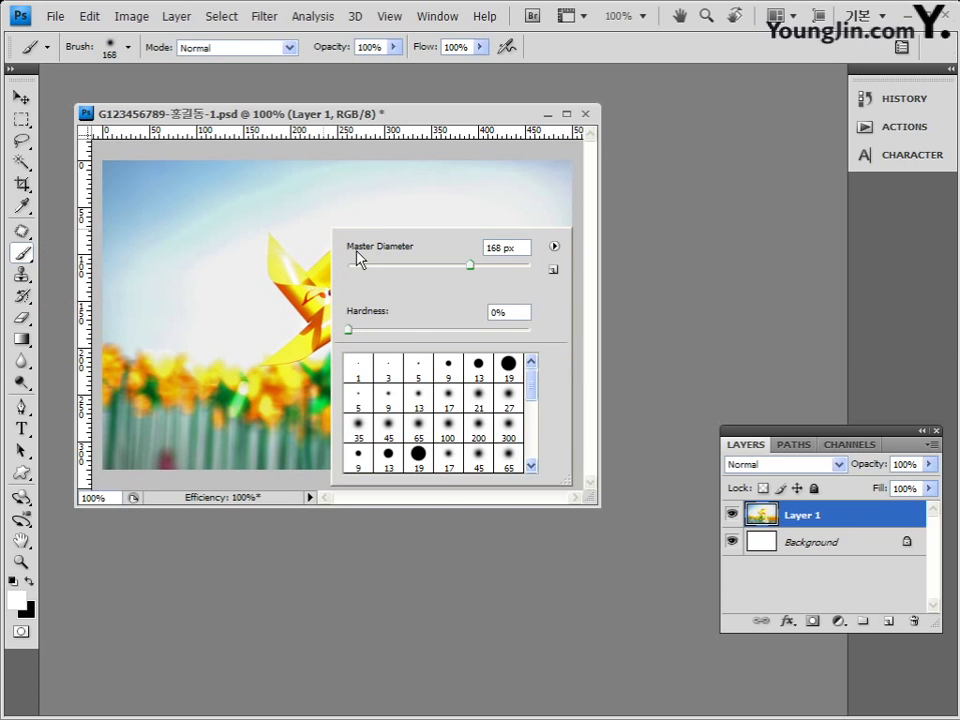
{"action": "left_click_drag", "start_coordinate": [345, 330], "coordinate": [510, 333]}
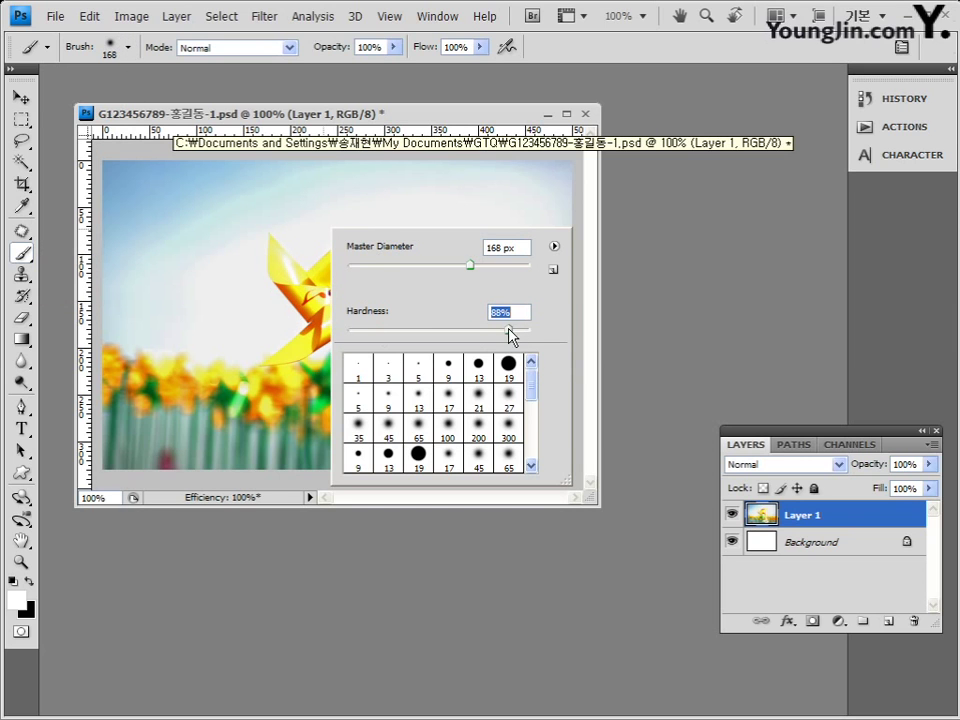
{"action": "left_click", "coordinate": [485, 250]}
{"action": "type", "text": "60"}
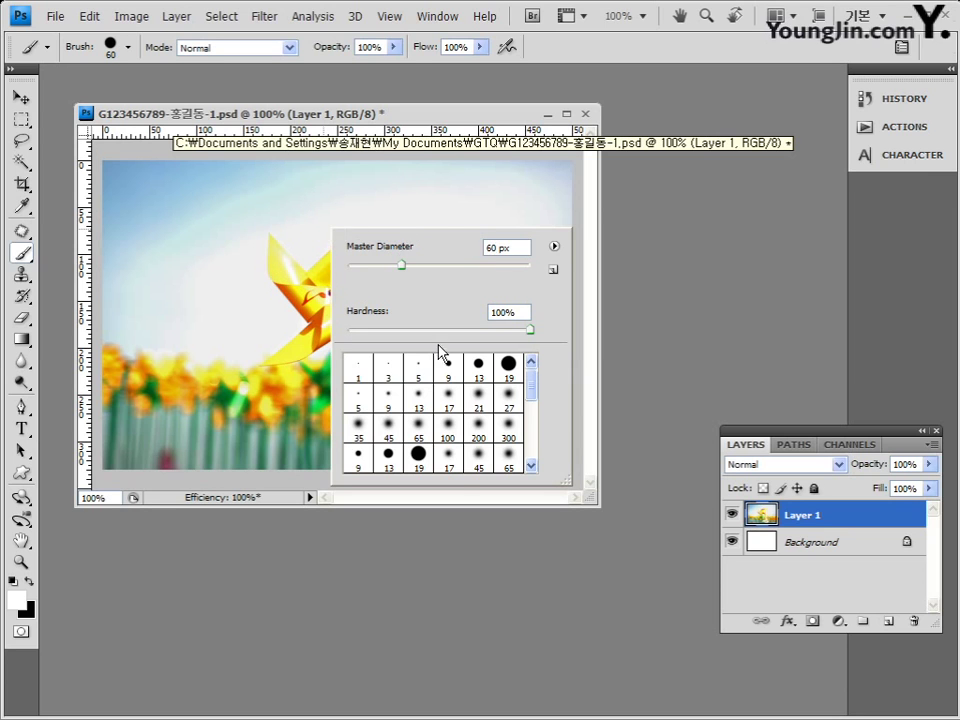
{"action": "key", "text": "Return"}
Step: Paint one hard-edged white dot in the upper-left sky, and revert to the Paste history state
{"action": "left_click", "coordinate": [199, 218]}
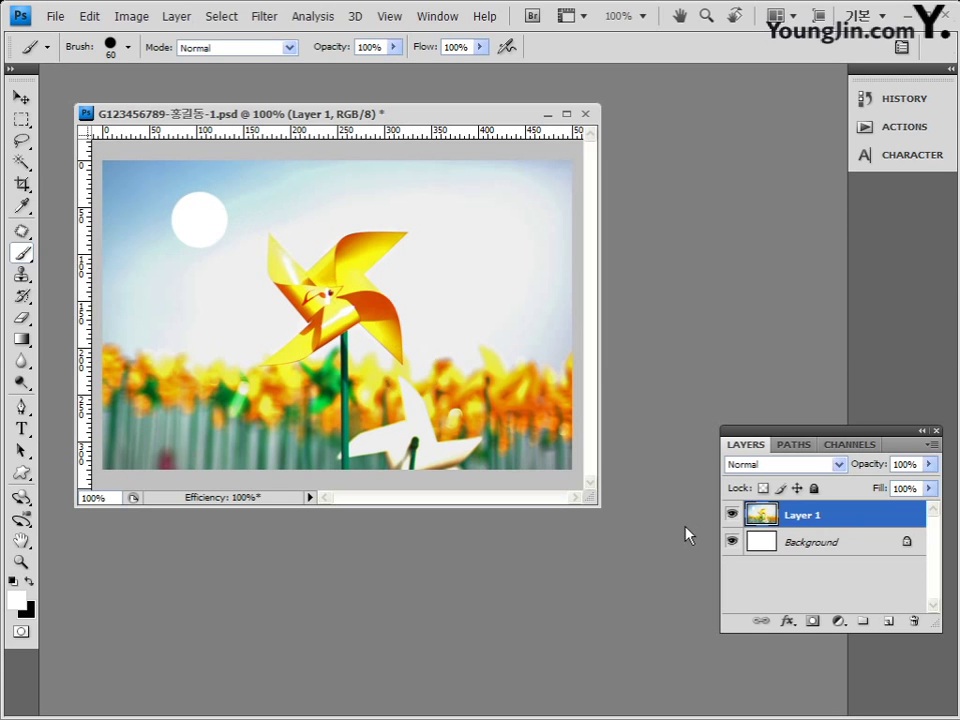
{"action": "left_click", "coordinate": [897, 100]}
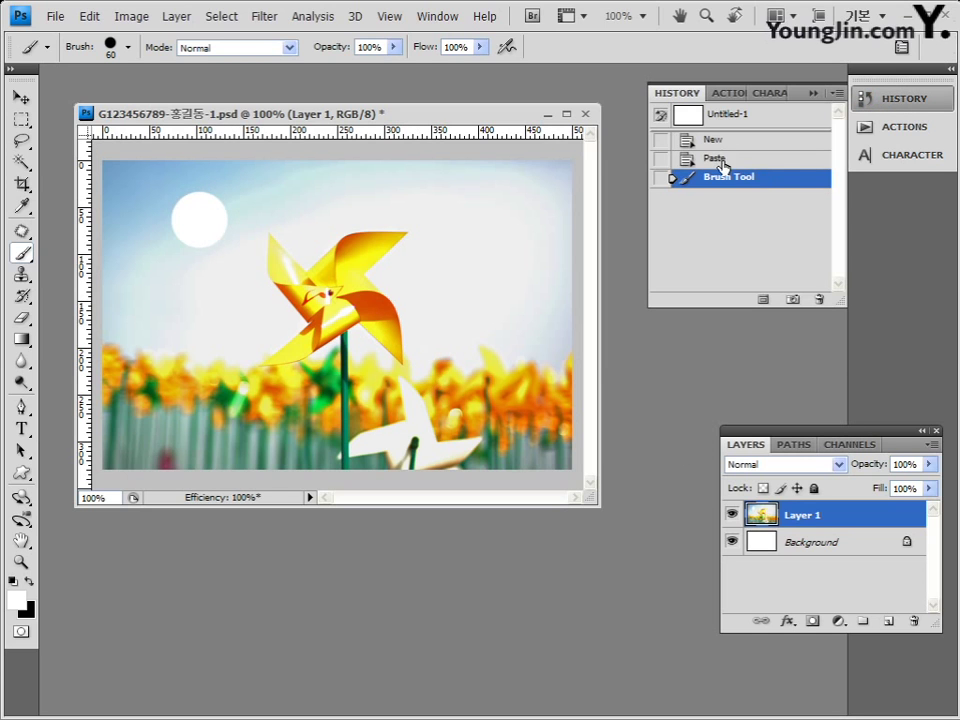
{"action": "left_click", "coordinate": [720, 159]}
Step: Set the Brush Tool's hardness to 0%
{"action": "left_click", "coordinate": [127, 47]}
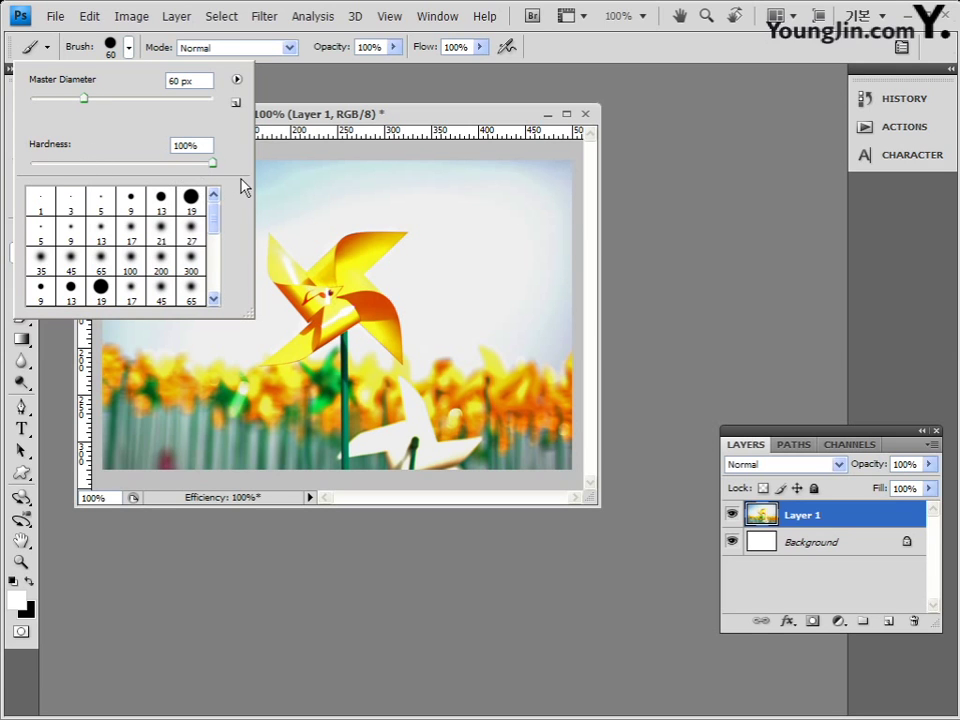
{"action": "double_click", "coordinate": [190, 145]}
{"action": "type", "text": "0"}
{"action": "key", "text": "Return"}
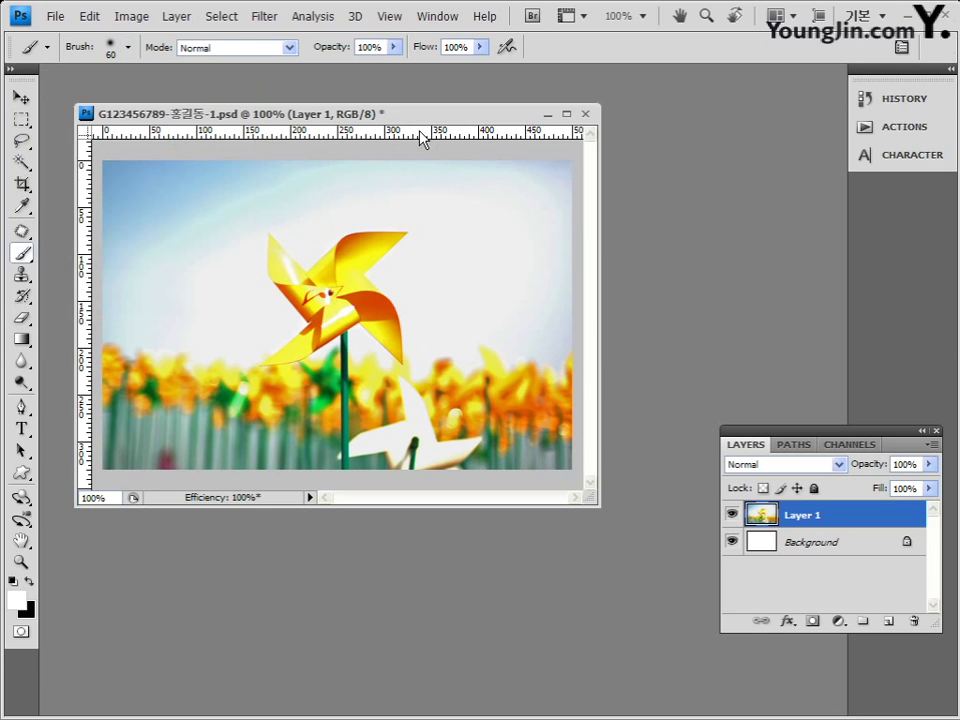
Step: Paint two soft white dots in the upper-left sky, and revert to the Paste history state
{"action": "left_click", "coordinate": [191, 207]}
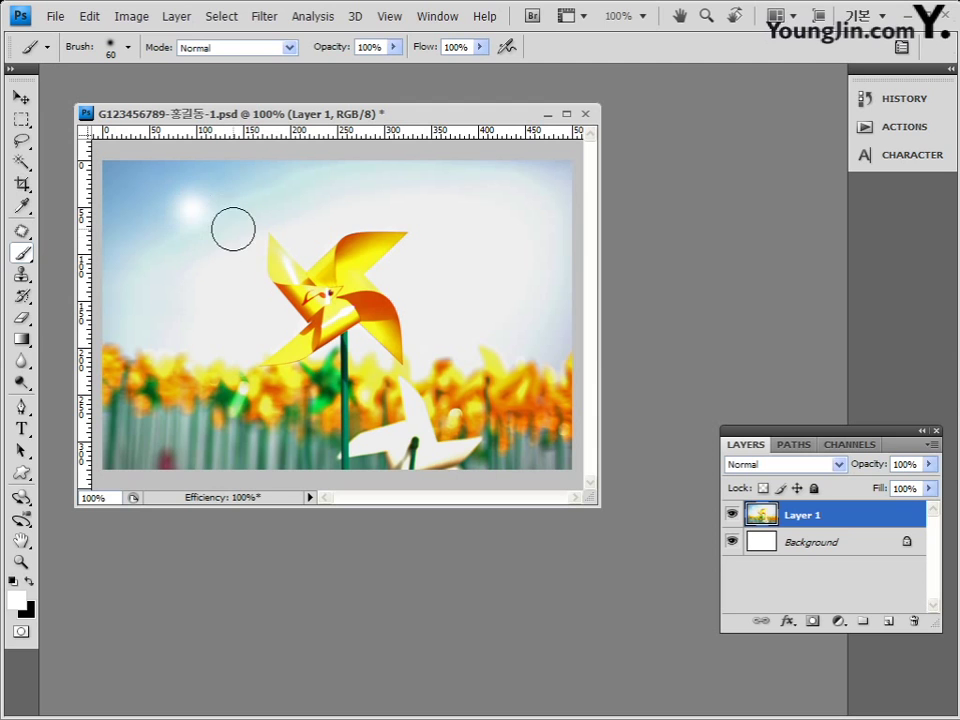
{"action": "left_click", "coordinate": [147, 196]}
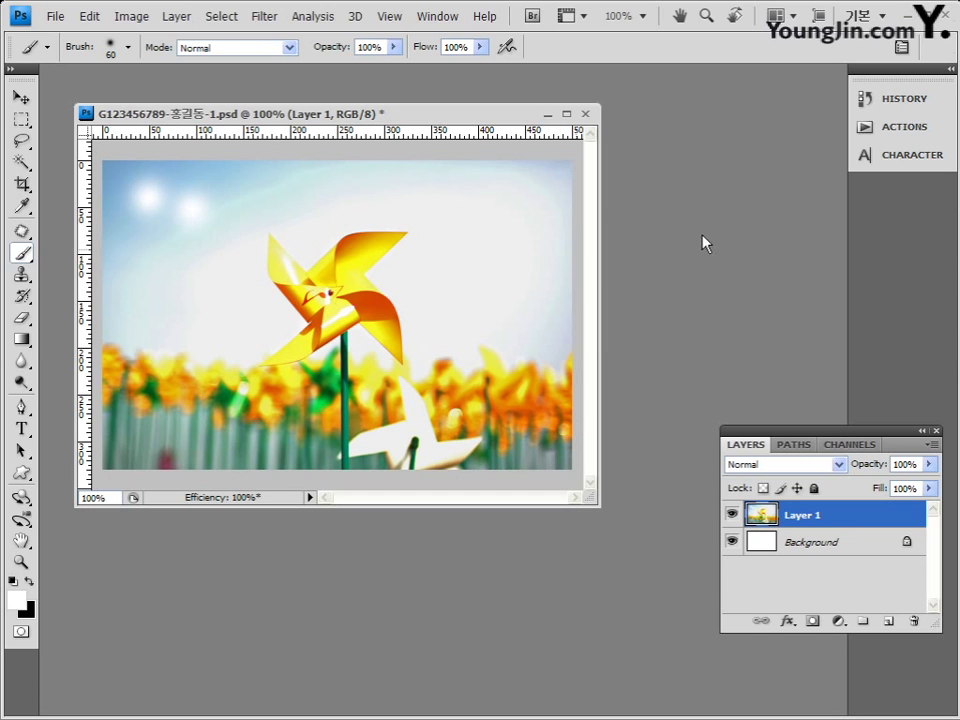
{"action": "left_click", "coordinate": [905, 99]}
{"action": "left_click", "coordinate": [722, 158]}
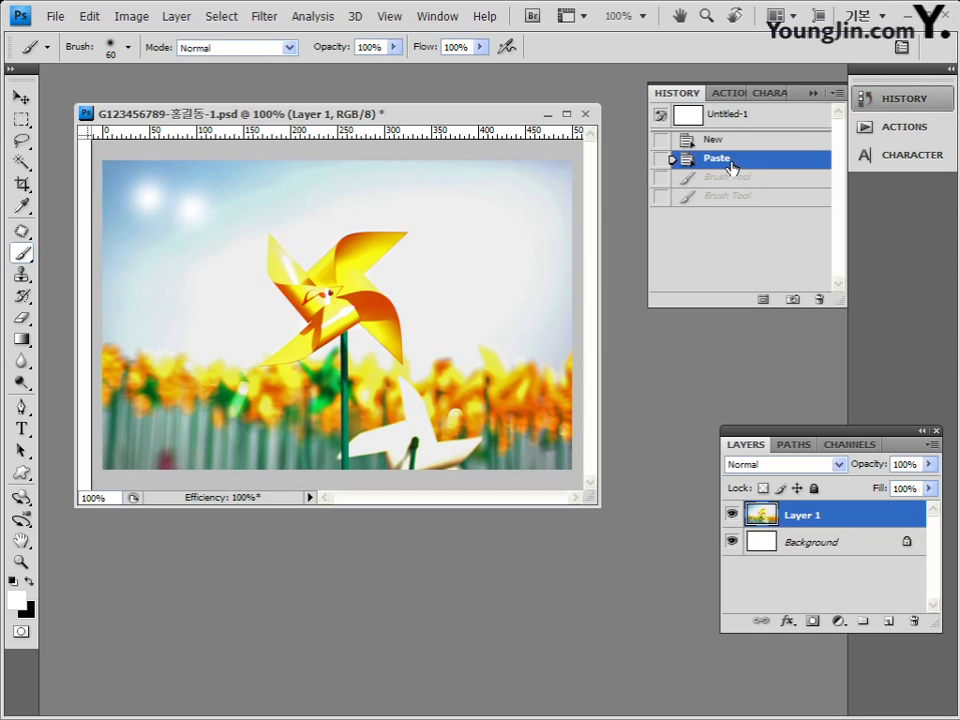
Step: Set the Brush Tool's master diameter to 137 px
{"action": "left_click", "coordinate": [110, 48]}
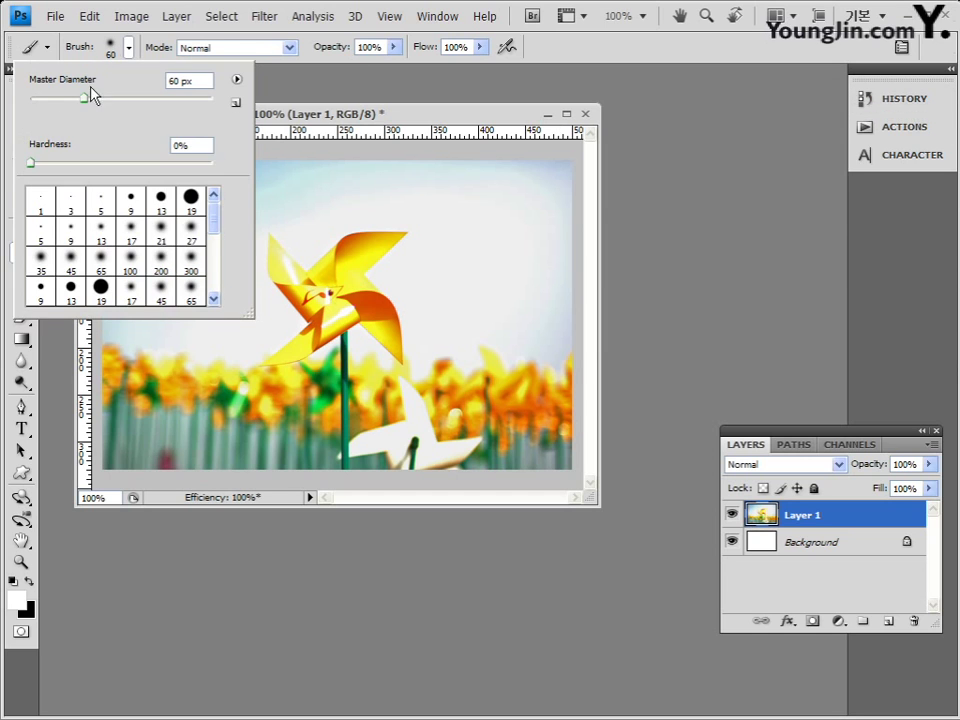
{"action": "left_click", "coordinate": [176, 97]}
{"action": "key", "text": "Return"}
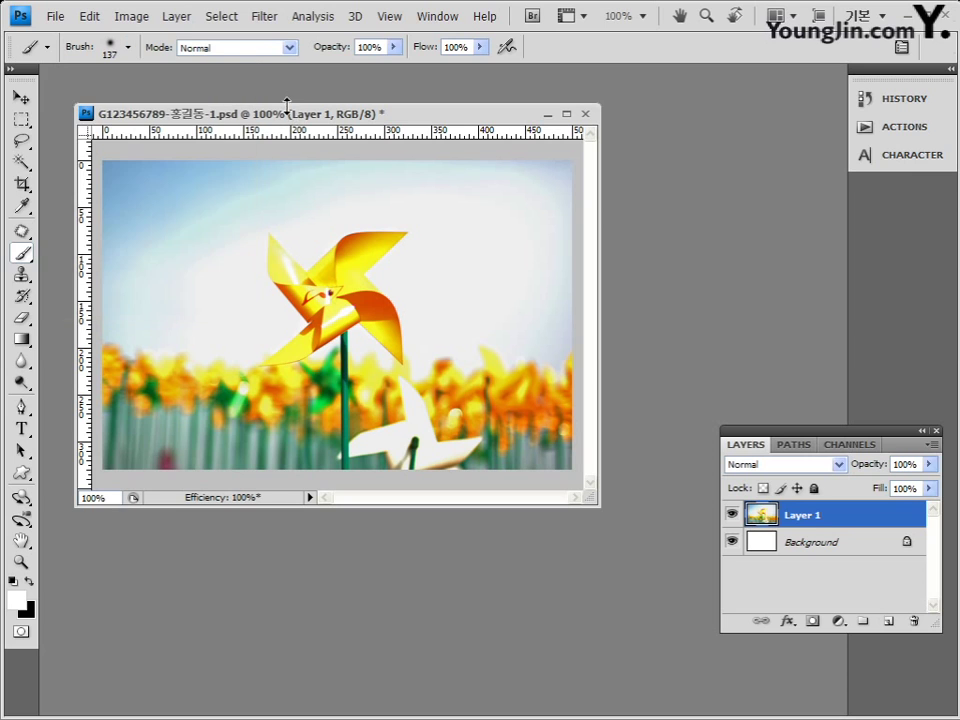
Step: Paint one large soft white dot in the upper-left sky, and revert to the Paste history state
{"action": "left_click", "coordinate": [168, 218]}
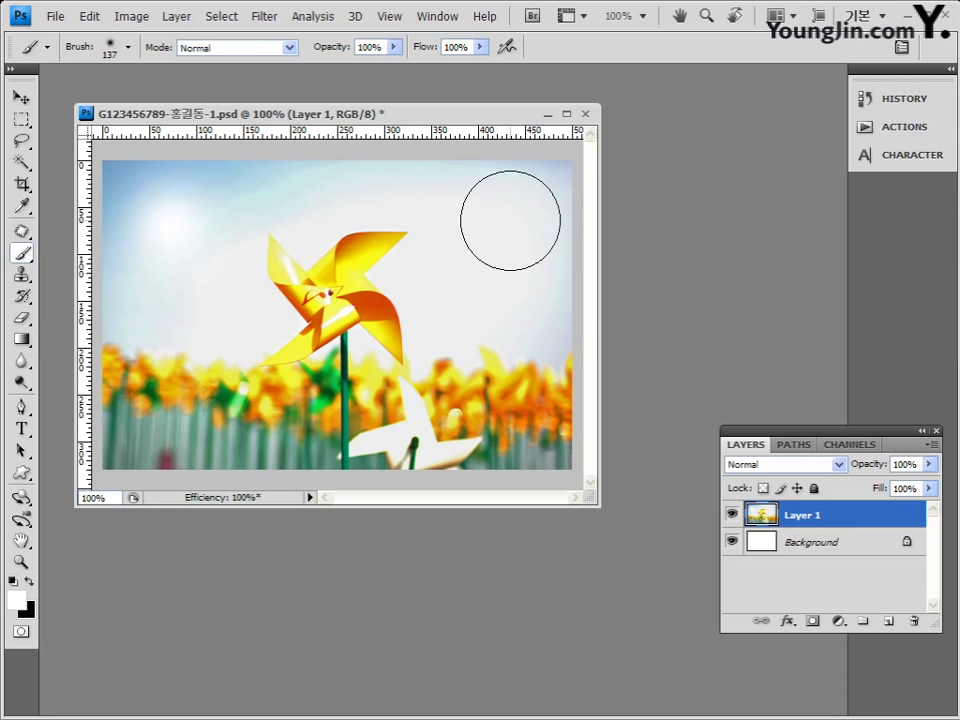
{"action": "left_click", "coordinate": [921, 103]}
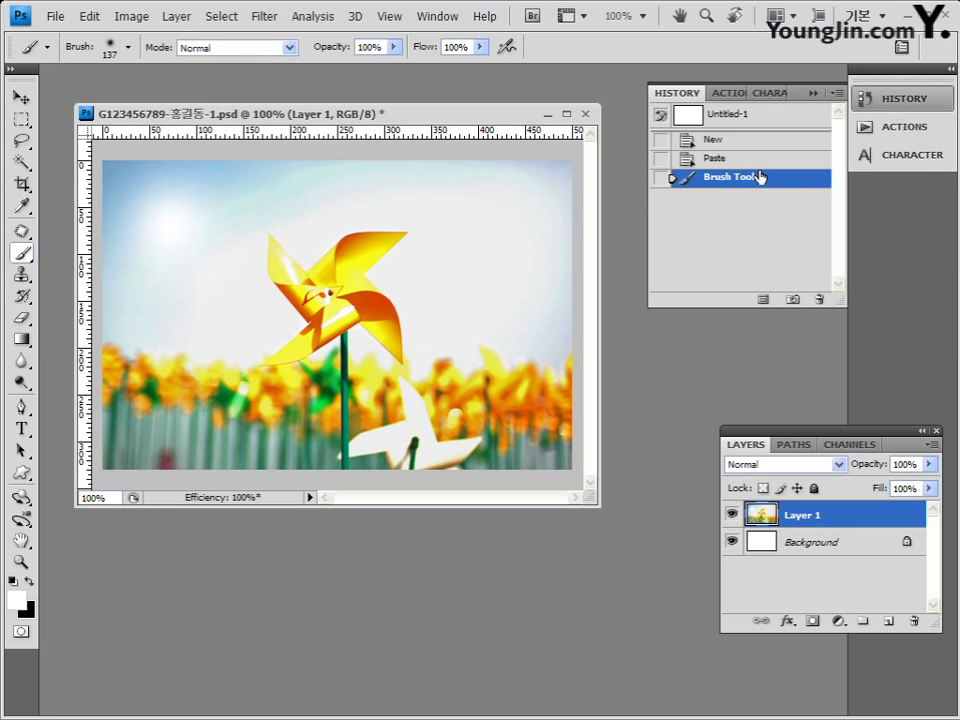
{"action": "left_click", "coordinate": [710, 160]}
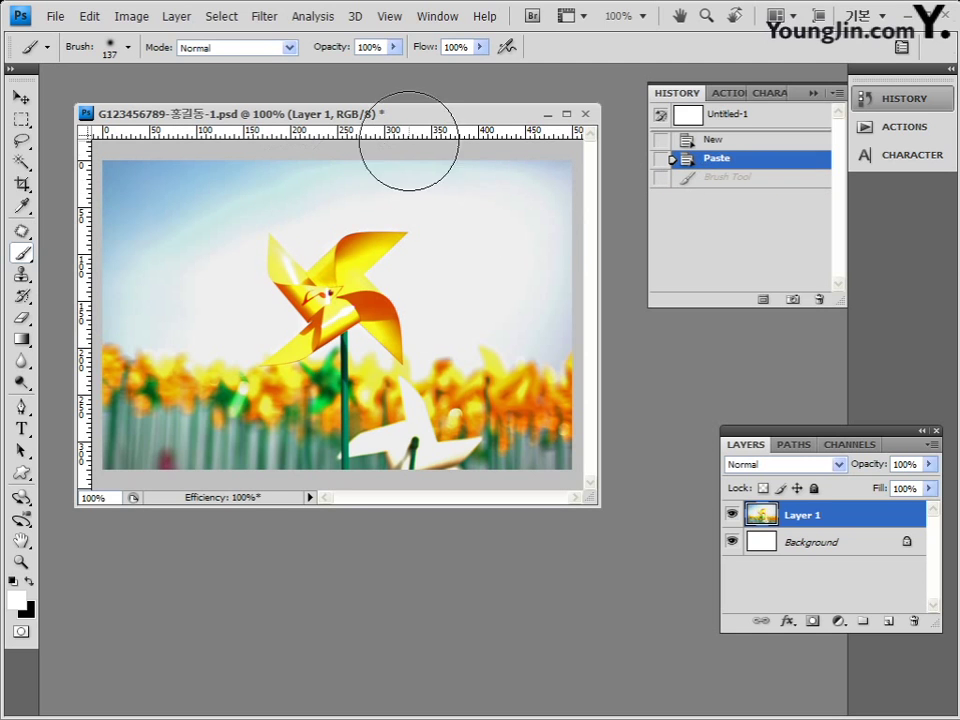
{"action": "left_click", "coordinate": [266, 92]}
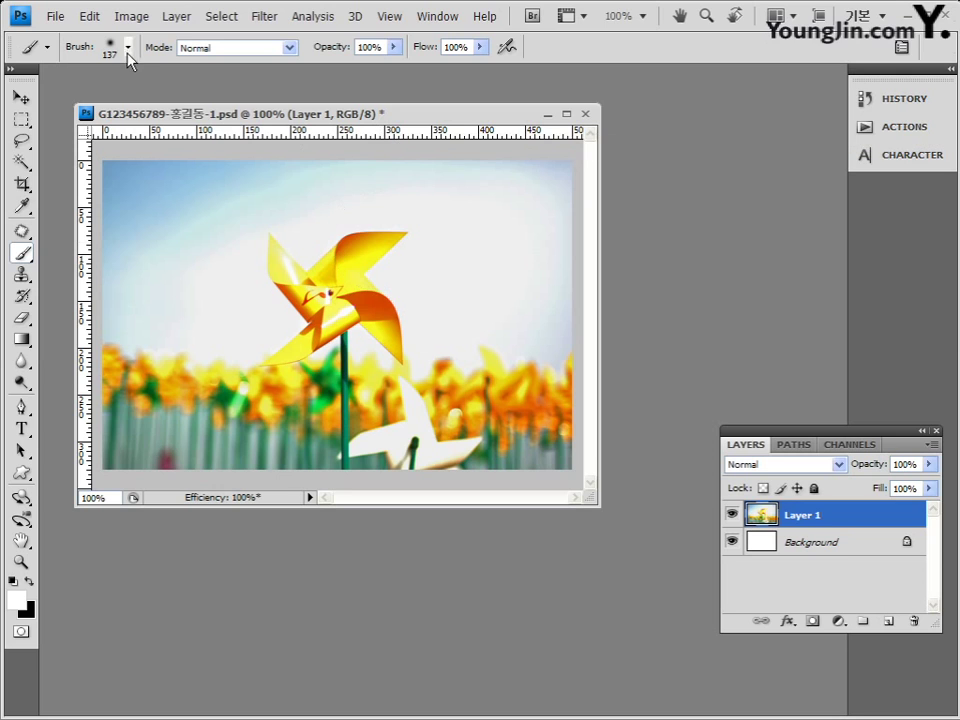
Step: Activate the Clone Stamp Tool and set its brush hardness to 0%
{"action": "left_click", "coordinate": [21, 274]}
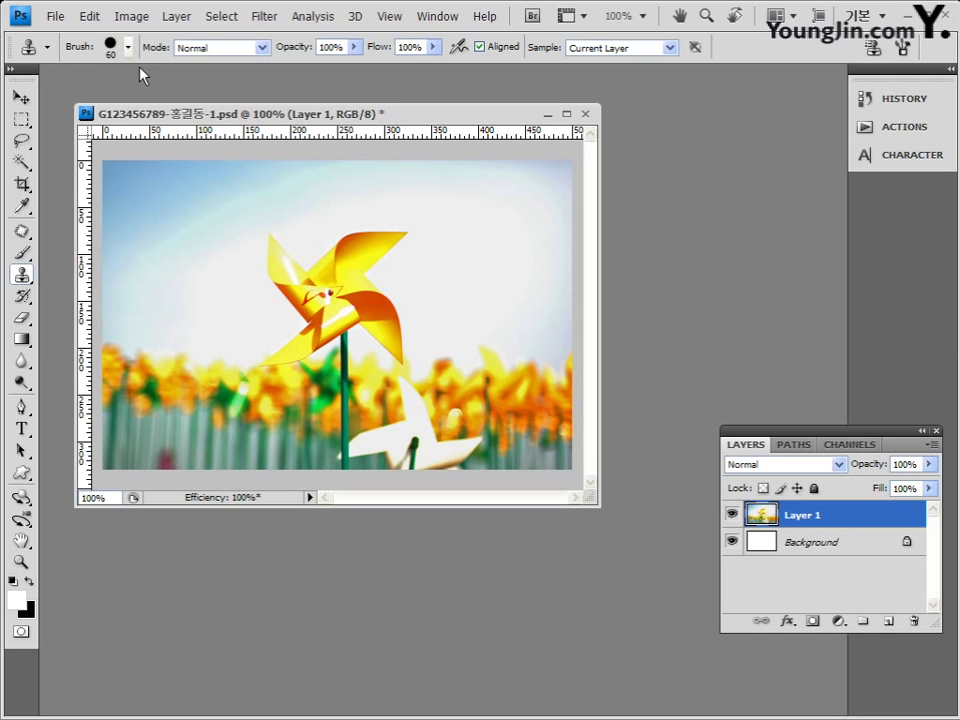
{"action": "right_click", "coordinate": [263, 208]}
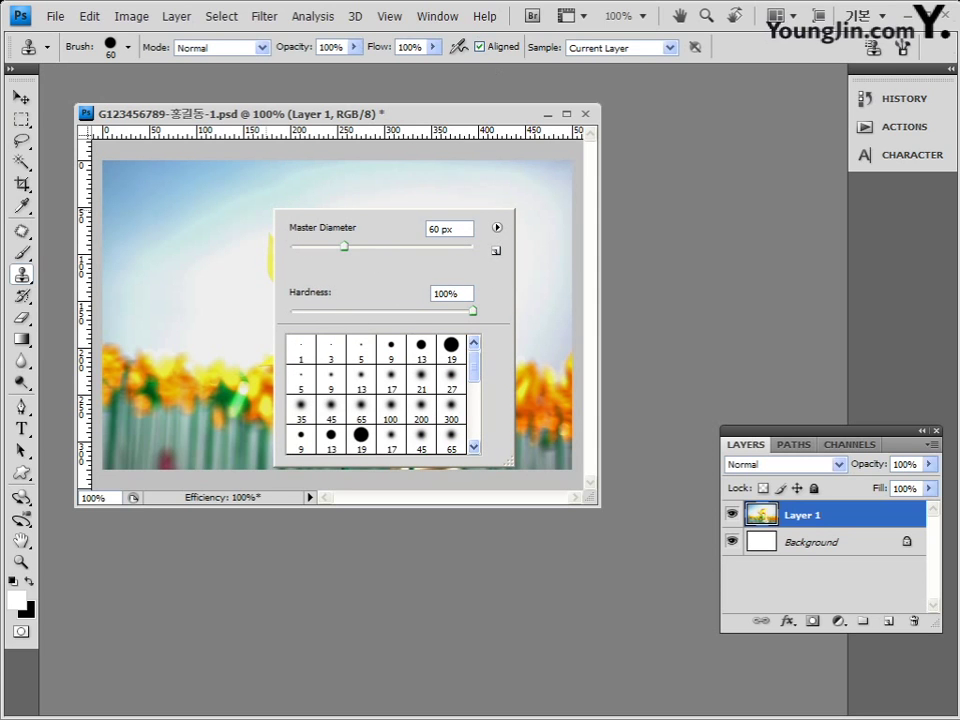
{"action": "left_click", "coordinate": [22, 276]}
{"action": "left_click", "coordinate": [62, 272]}
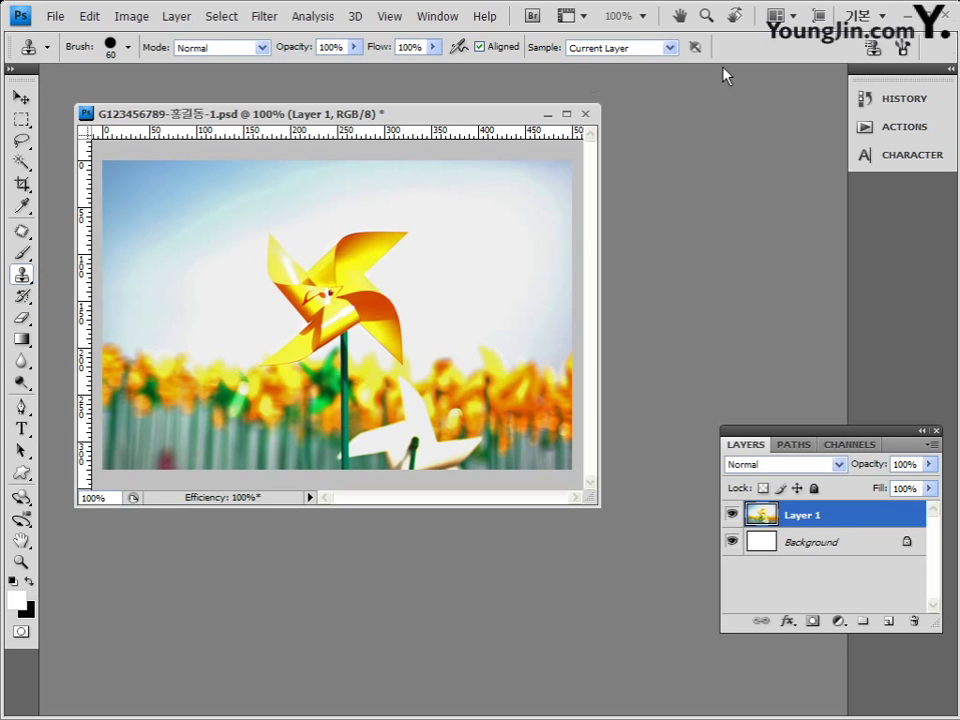
{"action": "left_click", "coordinate": [118, 48]}
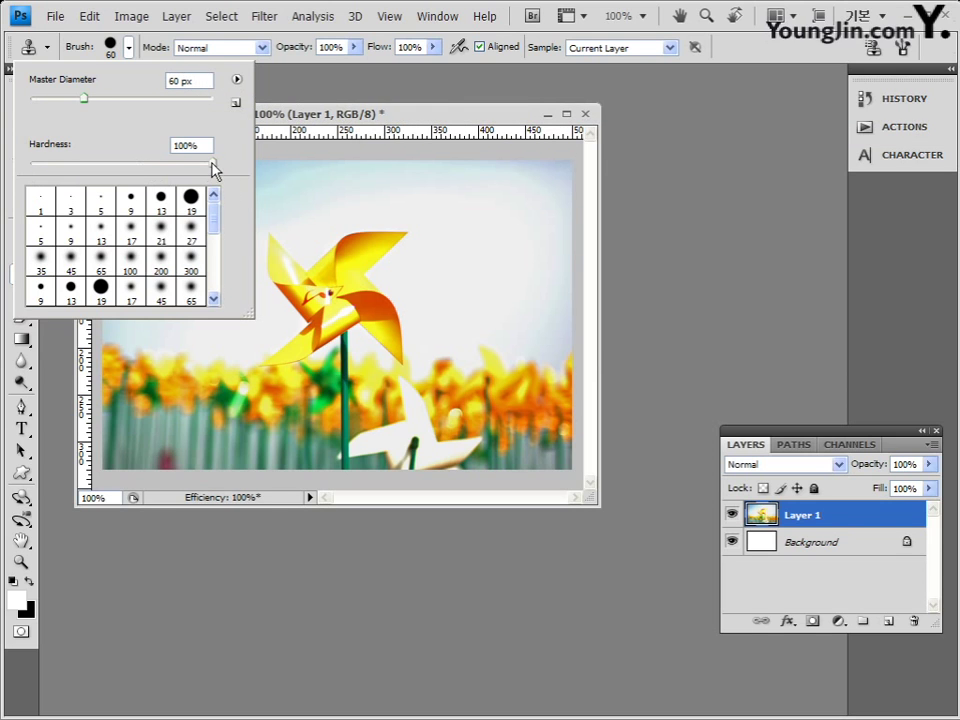
{"action": "left_click_drag", "start_coordinate": [212, 163], "coordinate": [30, 163]}
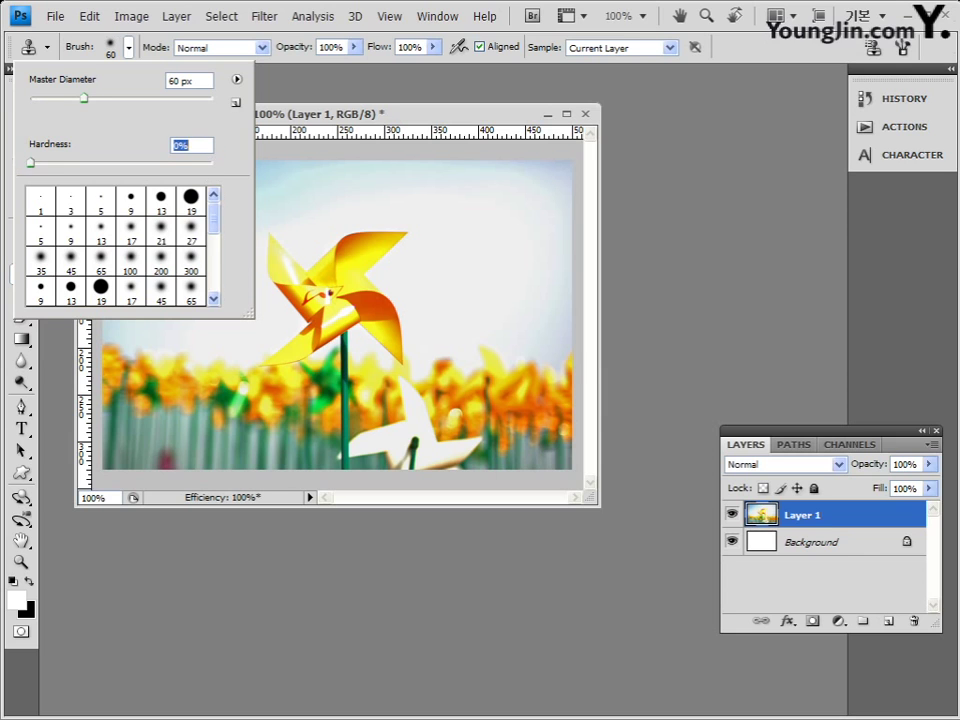
{"action": "left_click", "coordinate": [400, 115]}
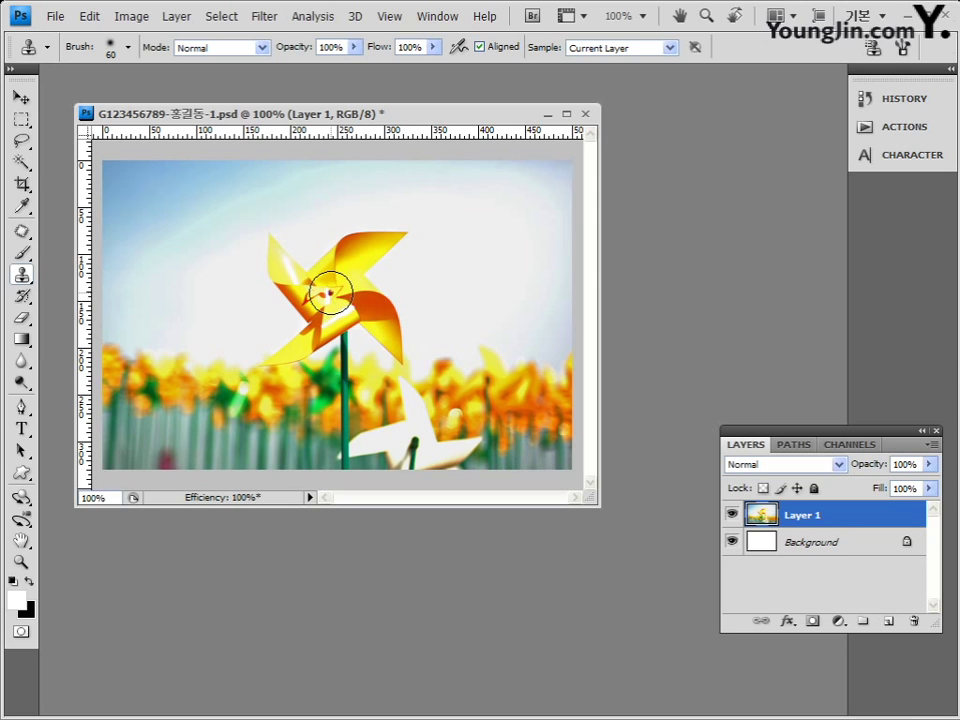
Step: Clone the yellow pinwheel and its stem onto the sky and flowers to its right, and revert to the Paste history state
{"action": "left_click", "coordinate": [330, 292], "text": "alt"}
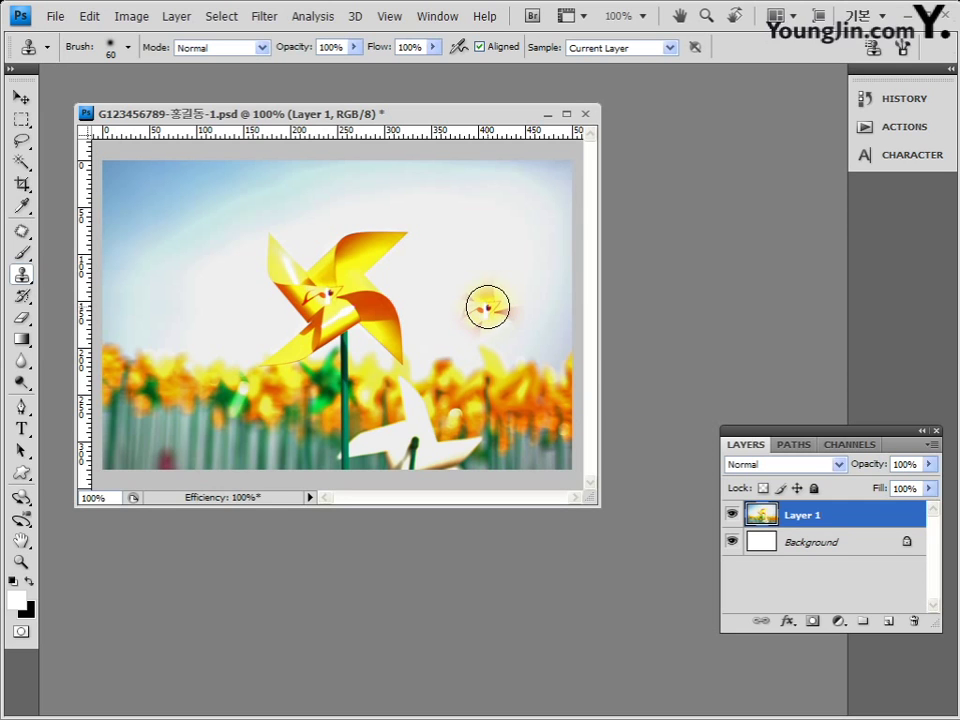
{"action": "left_click", "coordinate": [269, 237], "text": "alt"}
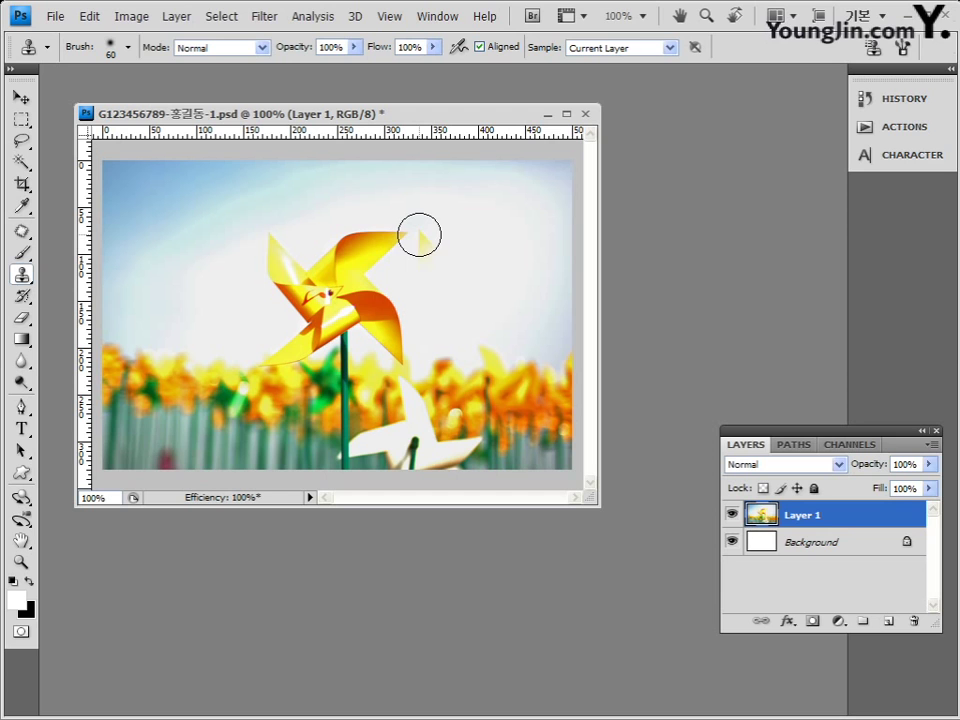
{"action": "mouse_move", "coordinate": [419, 236]}
{"action": "left_mouse_down"}
{"action": "mouse_move", "coordinate": [454, 308]}
{"action": "mouse_move", "coordinate": [439, 330]}
{"action": "mouse_move", "coordinate": [470, 277]}
{"action": "mouse_move", "coordinate": [426, 358]}
{"action": "mouse_move", "coordinate": [473, 364]}
{"action": "mouse_move", "coordinate": [500, 329]}
{"action": "mouse_move", "coordinate": [431, 365]}
{"action": "mouse_move", "coordinate": [483, 387]}
{"action": "mouse_move", "coordinate": [487, 402]}
{"action": "mouse_move", "coordinate": [516, 392]}
{"action": "mouse_move", "coordinate": [529, 330]}
{"action": "mouse_move", "coordinate": [481, 260]}
{"action": "mouse_move", "coordinate": [529, 245]}
{"action": "mouse_move", "coordinate": [540, 275]}
{"action": "mouse_move", "coordinate": [524, 292]}
{"action": "mouse_move", "coordinate": [470, 287]}
{"action": "mouse_move", "coordinate": [469, 310]}
{"action": "mouse_move", "coordinate": [524, 343]}
{"action": "mouse_move", "coordinate": [536, 369]}
{"action": "mouse_move", "coordinate": [495, 361]}
{"action": "mouse_move", "coordinate": [493, 456]}
{"action": "left_mouse_up"}
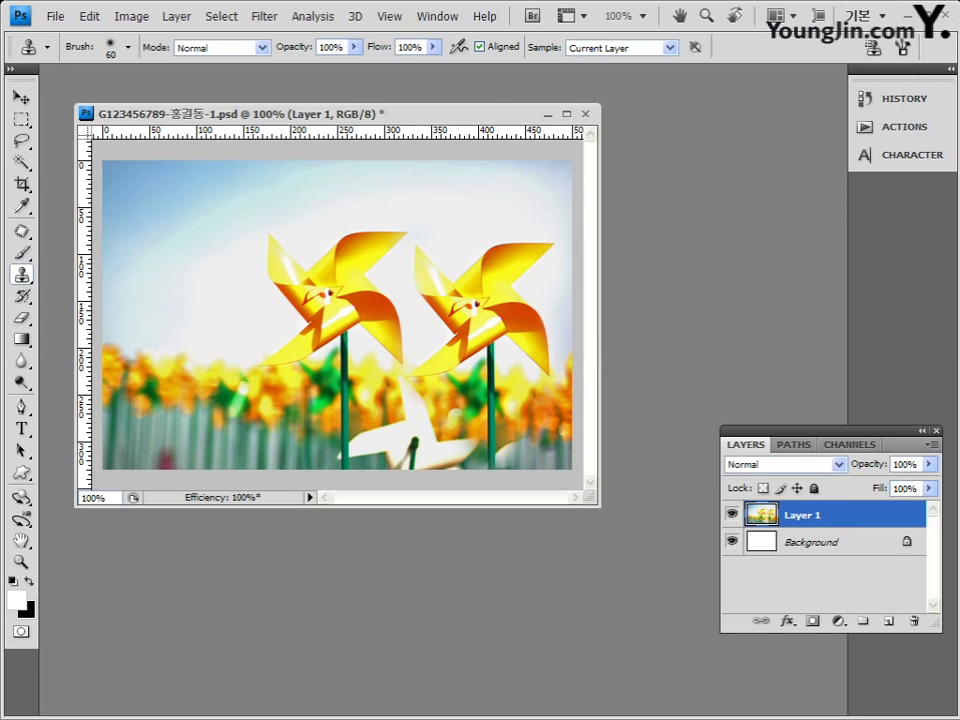
{"action": "right_click", "coordinate": [298, 221]}
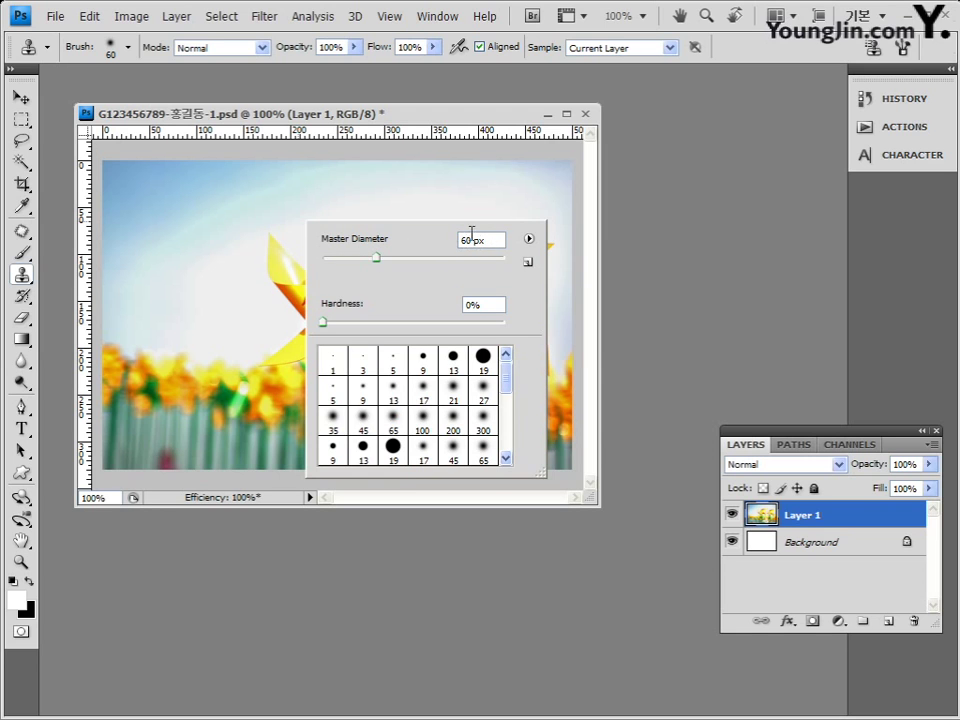
{"action": "left_click", "coordinate": [454, 116]}
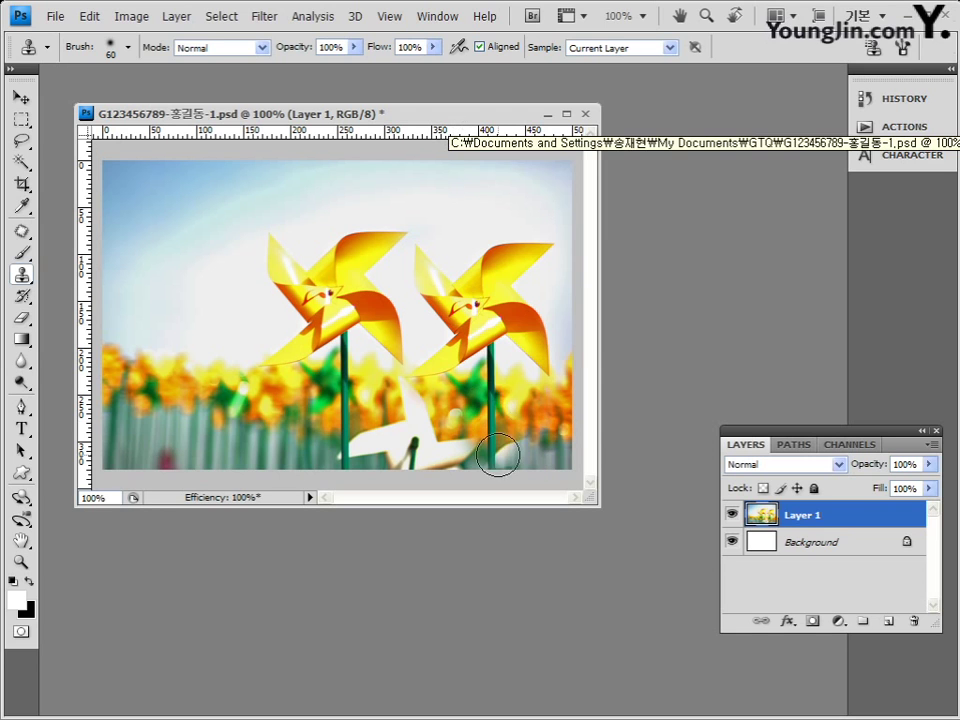
{"action": "mouse_move", "coordinate": [492, 437]}
{"action": "left_mouse_down"}
{"action": "mouse_move", "coordinate": [443, 461]}
{"action": "mouse_move", "coordinate": [424, 432]}
{"action": "mouse_move", "coordinate": [478, 448]}
{"action": "mouse_move", "coordinate": [389, 448]}
{"action": "mouse_move", "coordinate": [485, 452]}
{"action": "mouse_move", "coordinate": [491, 439]}
{"action": "mouse_move", "coordinate": [463, 448]}
{"action": "mouse_move", "coordinate": [492, 439]}
{"action": "mouse_move", "coordinate": [492, 473]}
{"action": "mouse_move", "coordinate": [497, 443]}
{"action": "left_mouse_up"}
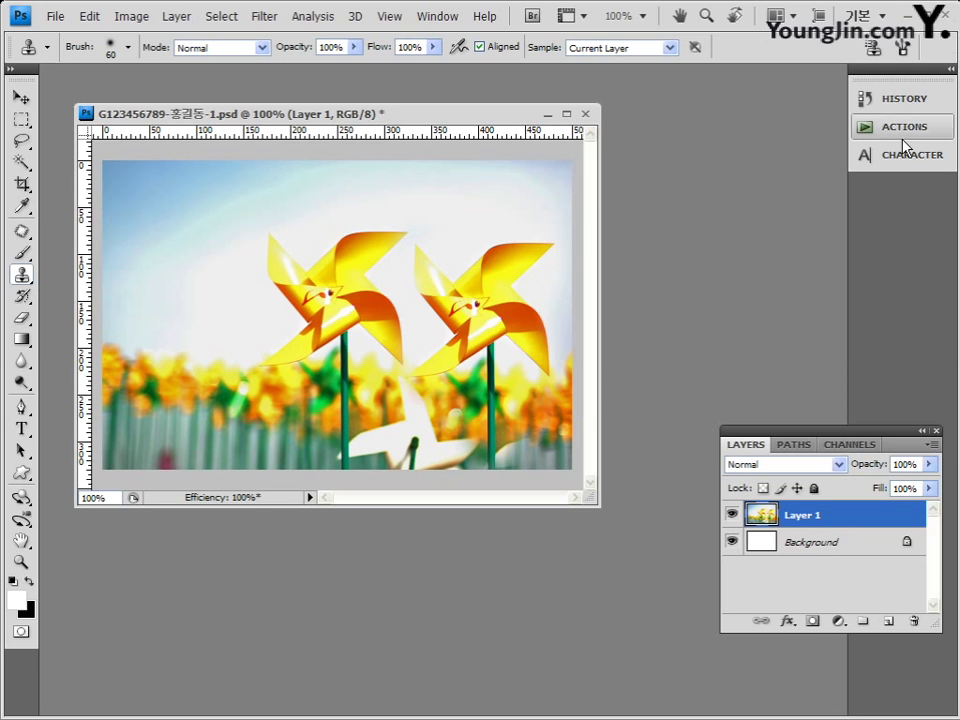
{"action": "left_click", "coordinate": [905, 100]}
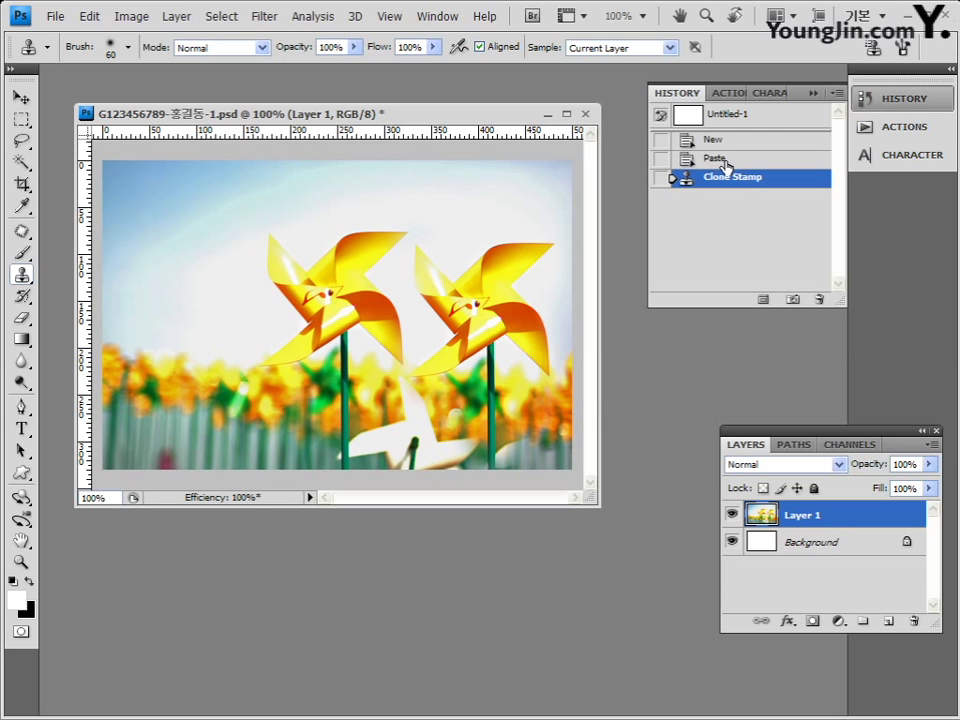
{"action": "left_click", "coordinate": [670, 160]}
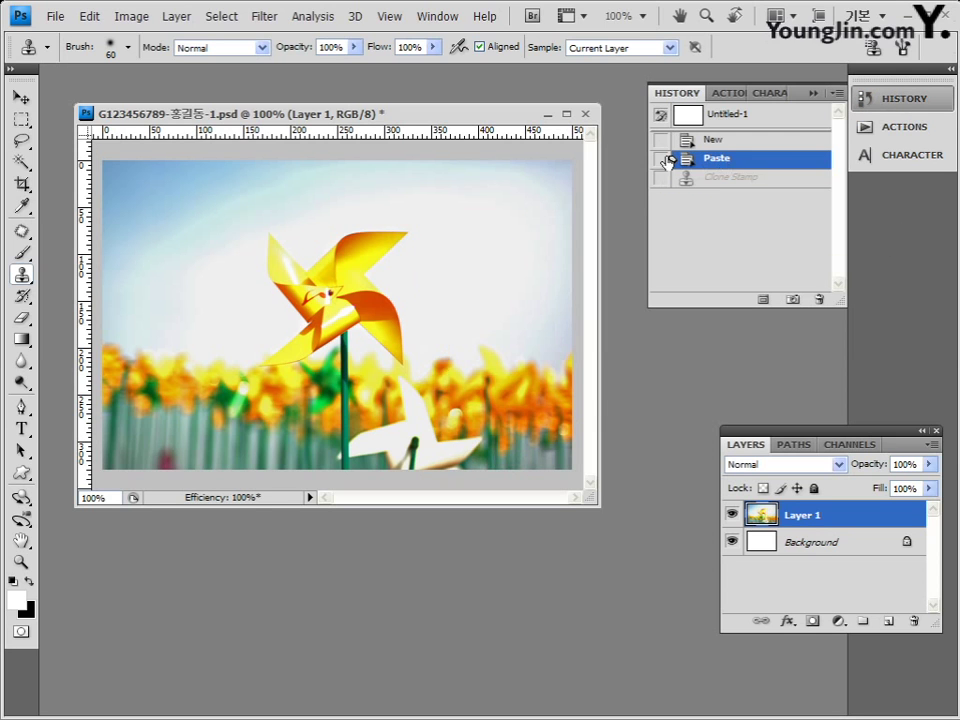
Step: Sample the pinwheel's upper-left blade tip and clone the pinwheel with its upper stem to the right of the original
{"action": "left_click", "coordinate": [274, 241], "text": "alt"}
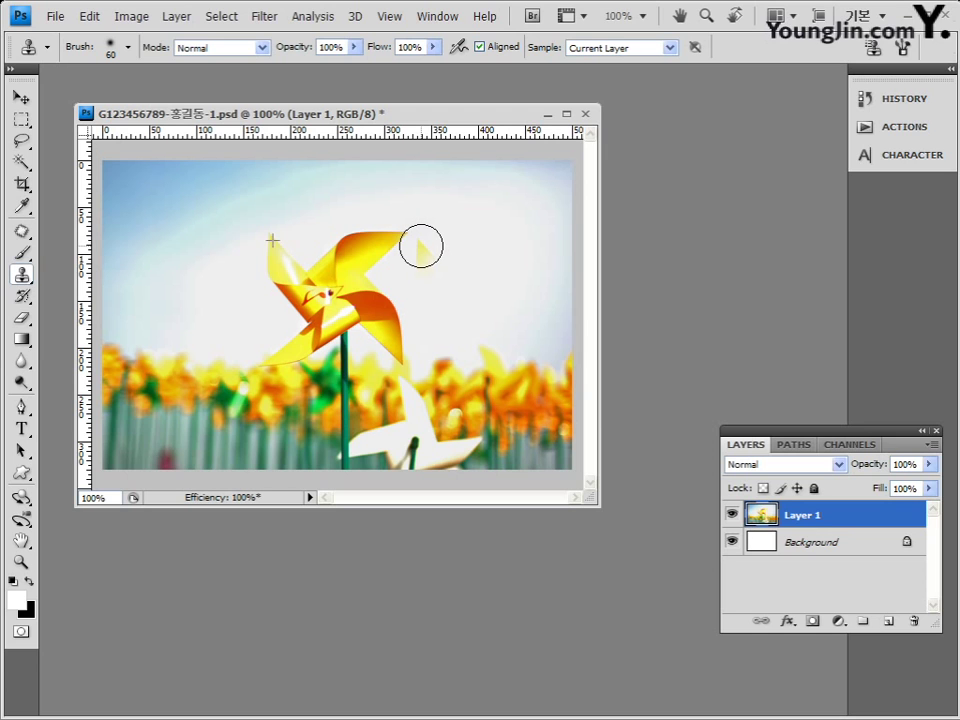
{"action": "mouse_move", "coordinate": [421, 246]}
{"action": "left_mouse_down"}
{"action": "mouse_move", "coordinate": [437, 296]}
{"action": "mouse_move", "coordinate": [473, 244]}
{"action": "mouse_move", "coordinate": [472, 294]}
{"action": "mouse_move", "coordinate": [519, 234]}
{"action": "mouse_move", "coordinate": [553, 251]}
{"action": "mouse_move", "coordinate": [495, 289]}
{"action": "mouse_move", "coordinate": [506, 316]}
{"action": "mouse_move", "coordinate": [537, 326]}
{"action": "mouse_move", "coordinate": [497, 339]}
{"action": "mouse_move", "coordinate": [452, 313]}
{"action": "mouse_move", "coordinate": [482, 355]}
{"action": "mouse_move", "coordinate": [534, 364]}
{"action": "mouse_move", "coordinate": [543, 353]}
{"action": "mouse_move", "coordinate": [512, 361]}
{"action": "mouse_move", "coordinate": [498, 392]}
{"action": "mouse_move", "coordinate": [547, 358]}
{"action": "mouse_move", "coordinate": [538, 384]}
{"action": "mouse_move", "coordinate": [491, 416]}
{"action": "mouse_move", "coordinate": [468, 443]}
{"action": "left_mouse_up"}
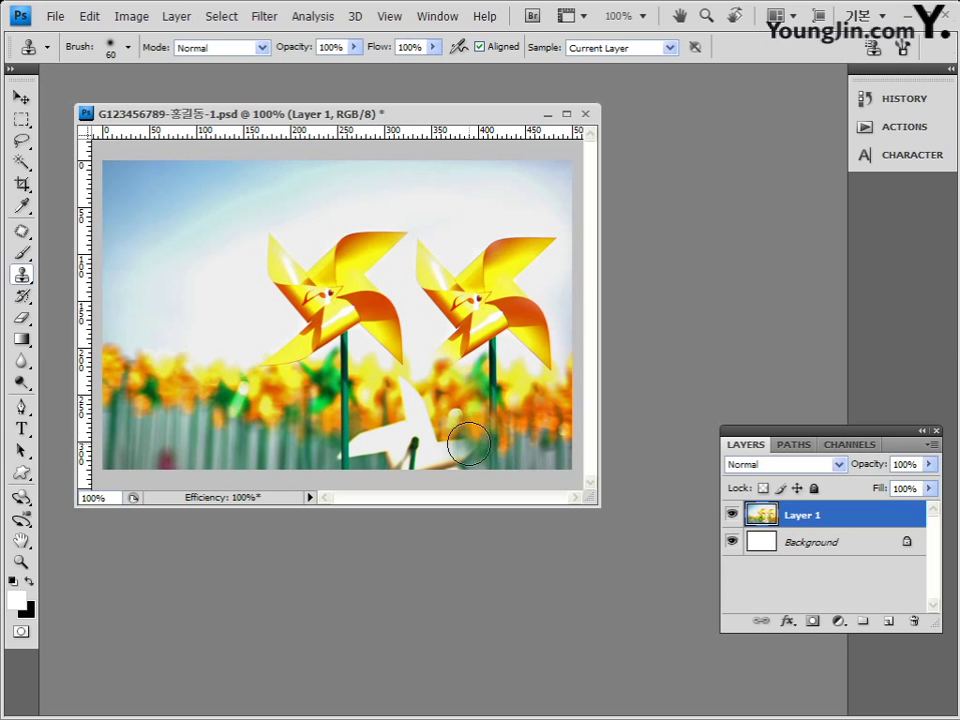
Step: Try to extend the copied pinwheel's stem to the image's lower edge with a 15 px clone brush, and undo that stroke
{"action": "right_click", "coordinate": [468, 209]}
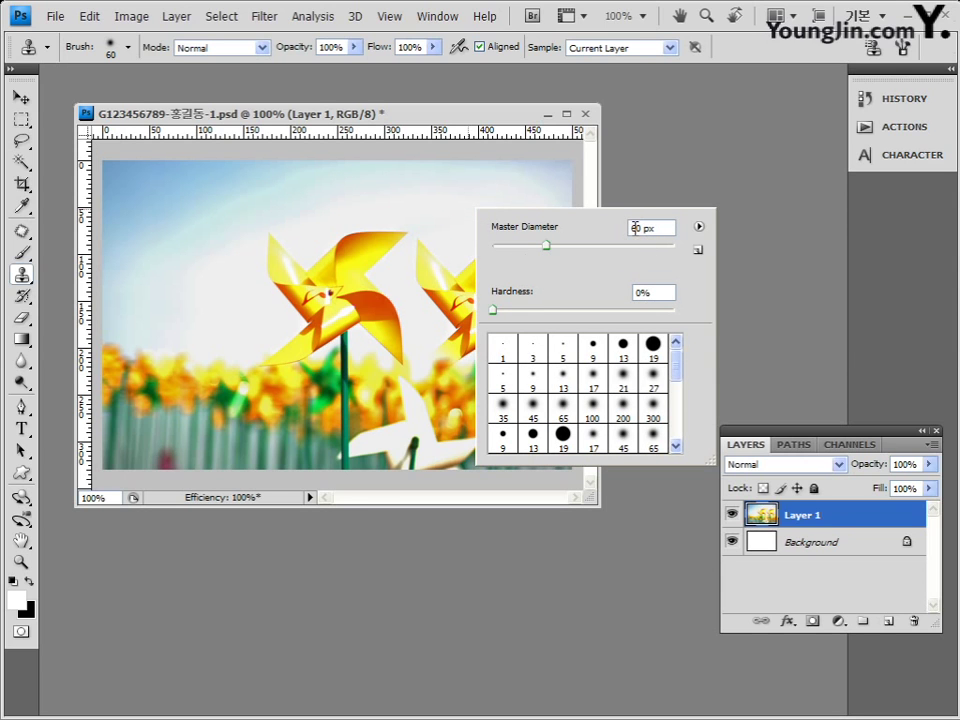
{"action": "left_click_drag", "start_coordinate": [546, 245], "coordinate": [508, 248]}
{"action": "left_click_drag", "start_coordinate": [508, 248], "coordinate": [506, 248]}
{"action": "left_click", "coordinate": [499, 116]}
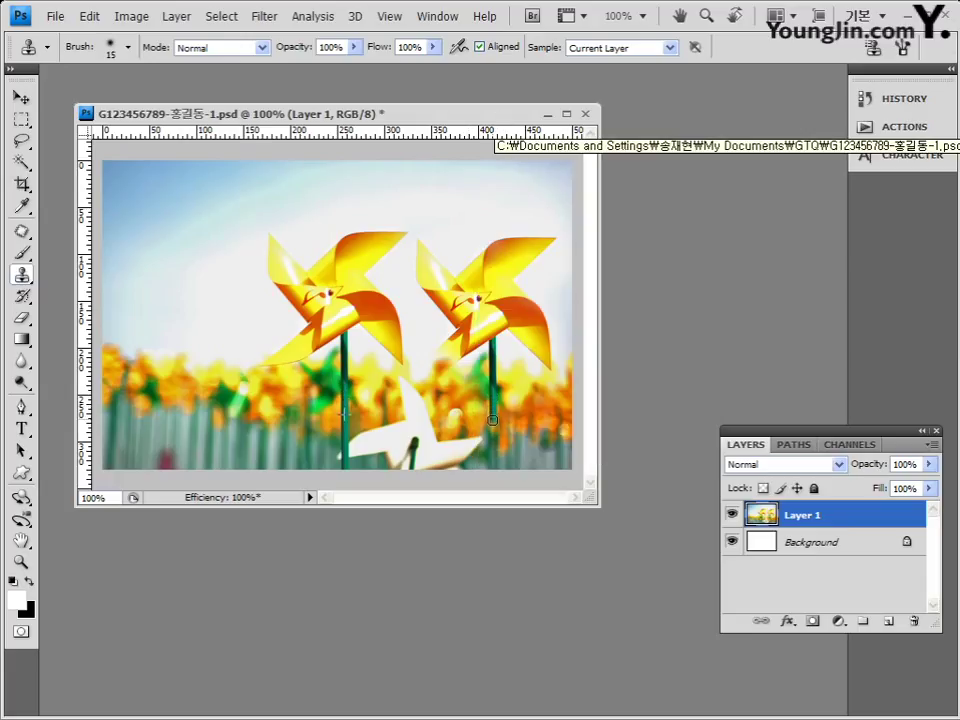
{"action": "left_click_drag", "start_coordinate": [493, 449], "coordinate": [493, 467]}
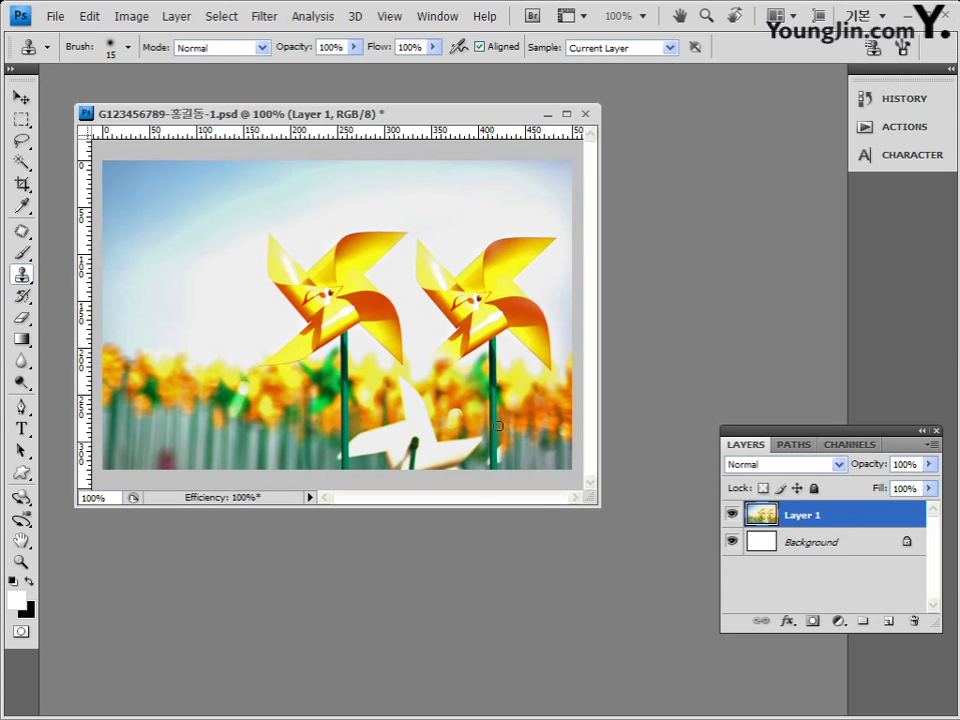
{"action": "left_click", "coordinate": [900, 99]}
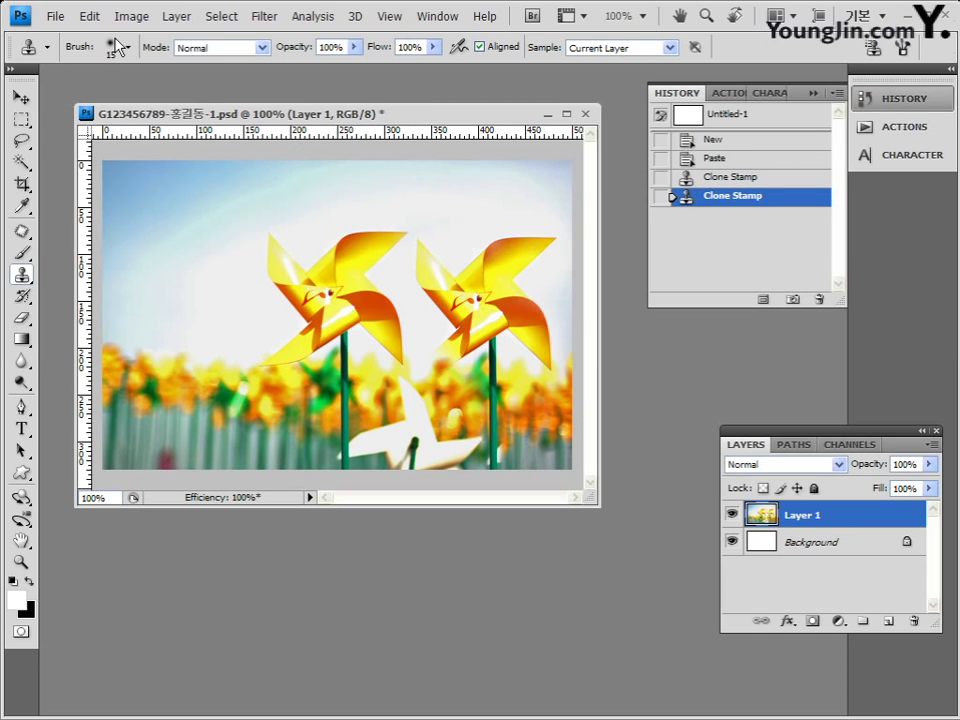
{"action": "left_click", "coordinate": [89, 17]}
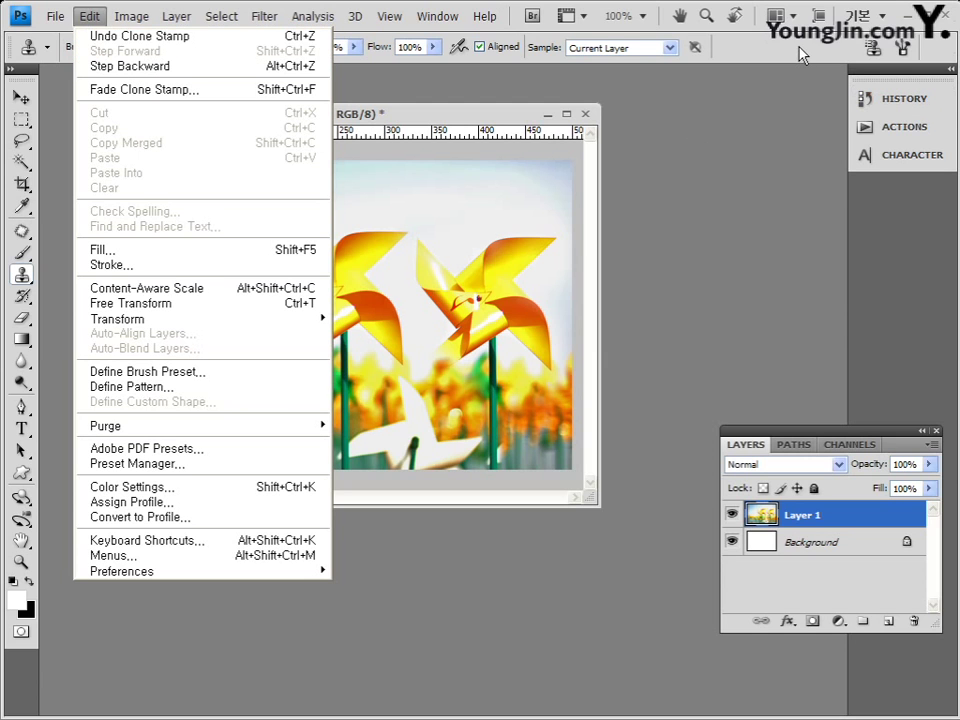
{"action": "key", "text": "Escape"}
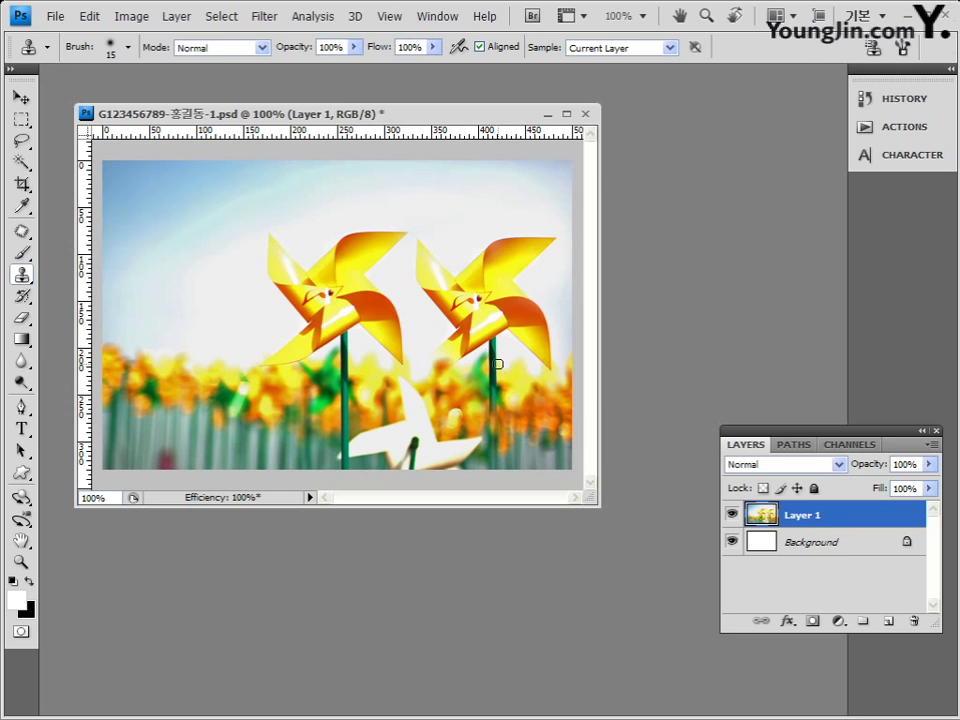
Step: Set the clone brush's diameter to 12 px and clone the copied pinwheel's stem down to the image's lower edge
{"action": "right_click", "coordinate": [494, 231]}
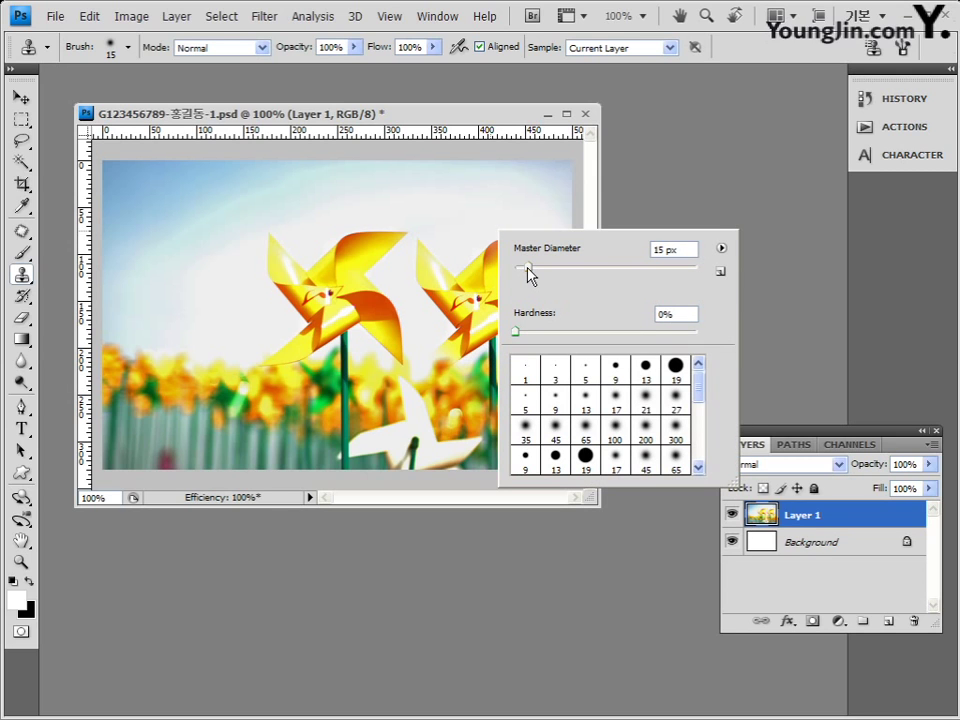
{"action": "left_click_drag", "start_coordinate": [529, 272], "coordinate": [528, 276]}
{"action": "key", "text": "Return"}
{"action": "left_click_drag", "start_coordinate": [490, 369], "coordinate": [491, 468]}
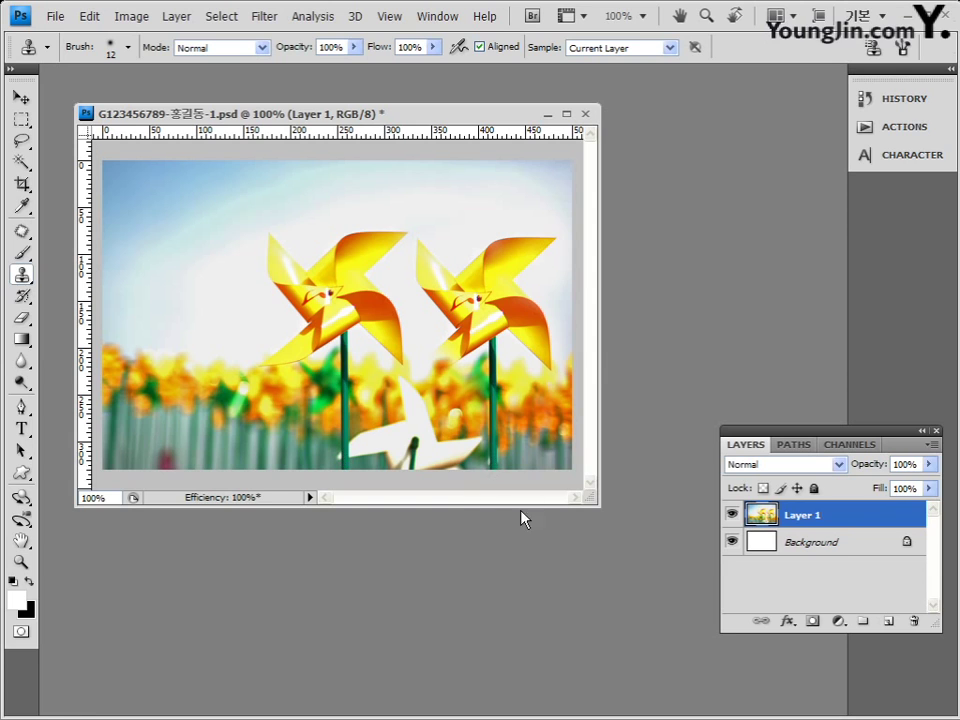
Step: Set the clone brush's diameter to 21 px and clone in the rest of the copied pinwheel's lower-left blade
{"action": "right_click", "coordinate": [456, 342]}
{"action": "left_click", "coordinate": [492, 378]}
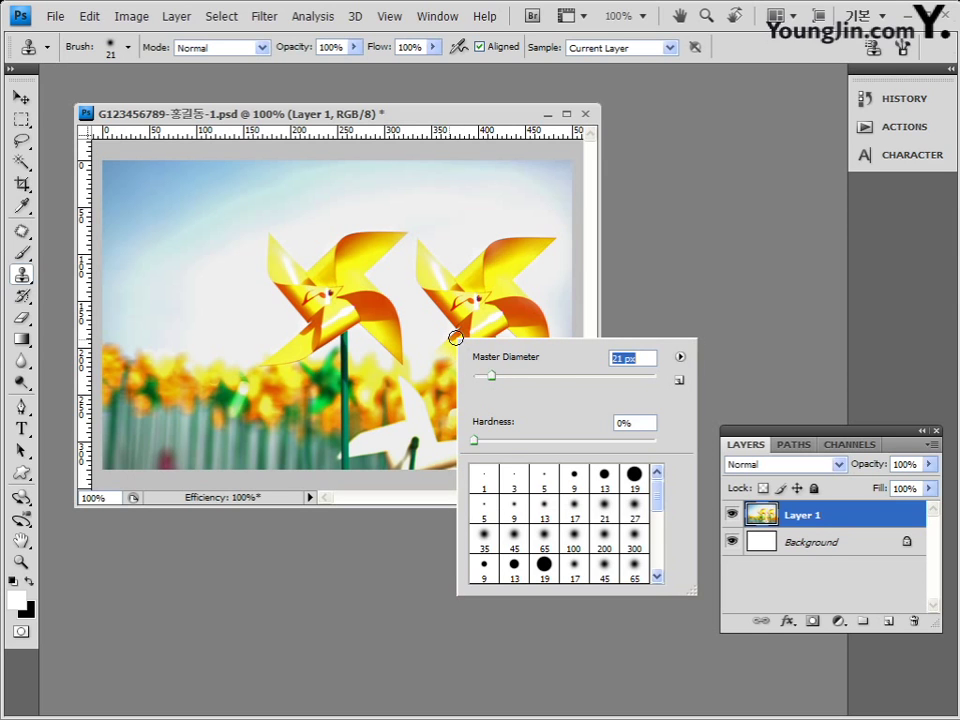
{"action": "left_click", "coordinate": [456, 338]}
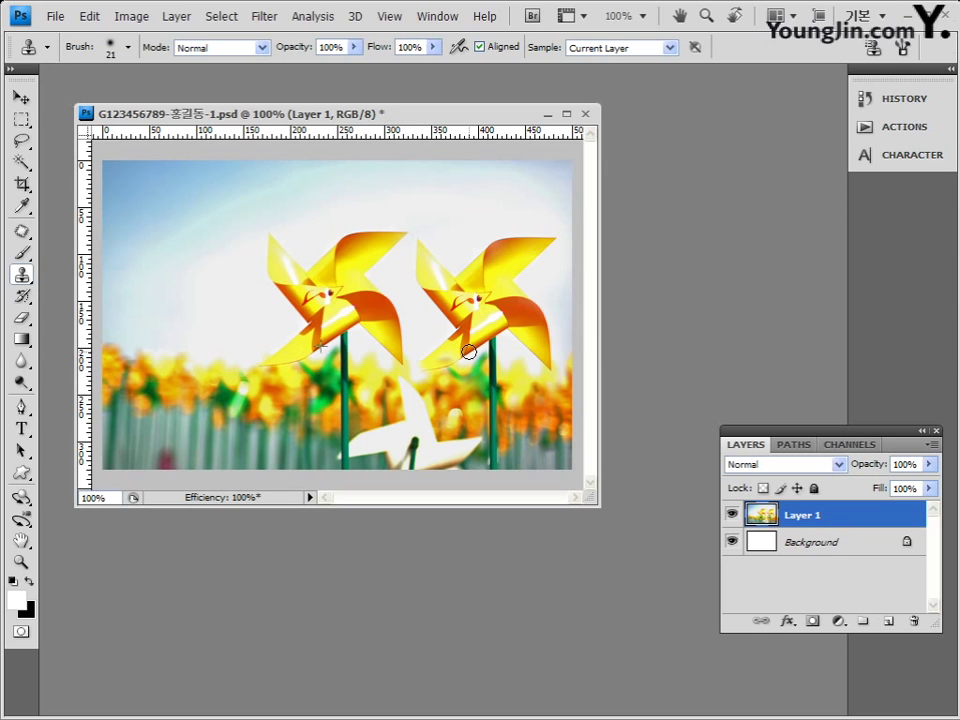
{"action": "mouse_move", "coordinate": [469, 352]}
{"action": "left_mouse_down"}
{"action": "mouse_move", "coordinate": [431, 371]}
{"action": "mouse_move", "coordinate": [403, 366]}
{"action": "mouse_move", "coordinate": [448, 358]}
{"action": "mouse_move", "coordinate": [467, 341]}
{"action": "mouse_move", "coordinate": [480, 279]}
{"action": "mouse_move", "coordinate": [416, 242]}
{"action": "mouse_move", "coordinate": [497, 253]}
{"action": "mouse_move", "coordinate": [546, 243]}
{"action": "mouse_move", "coordinate": [531, 339]}
{"action": "mouse_move", "coordinate": [553, 369]}
{"action": "mouse_move", "coordinate": [547, 240]}
{"action": "mouse_move", "coordinate": [549, 369]}
{"action": "mouse_move", "coordinate": [480, 321]}
{"action": "mouse_move", "coordinate": [494, 313]}
{"action": "mouse_move", "coordinate": [486, 335]}
{"action": "left_mouse_up"}
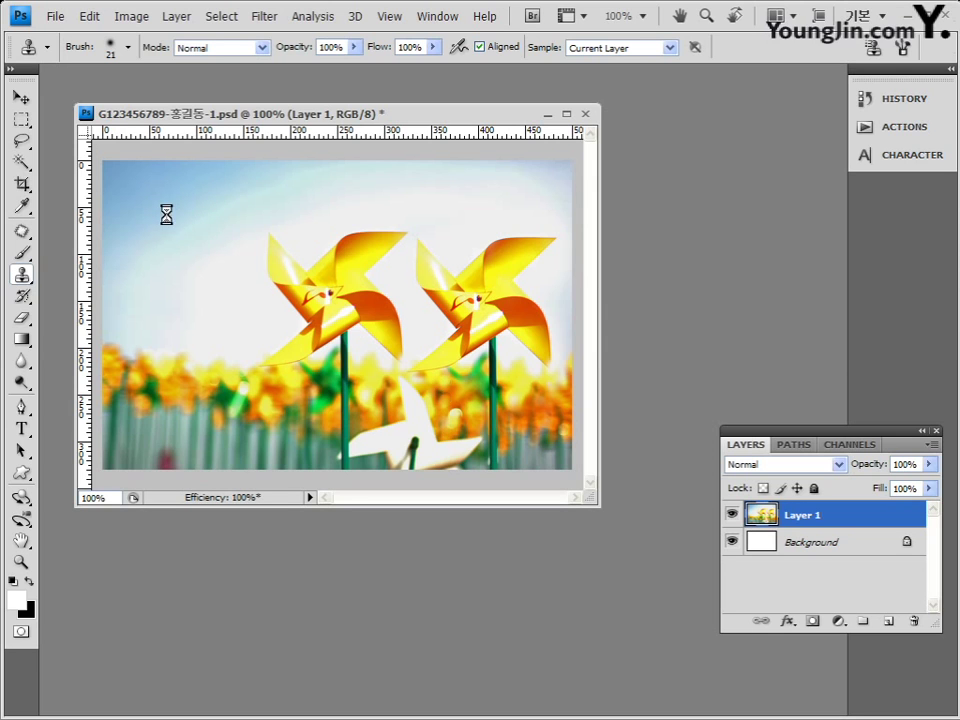
Step: Save the PSD document under its existing name, accepting the save options
{"action": "left_click", "coordinate": [52, 16]}
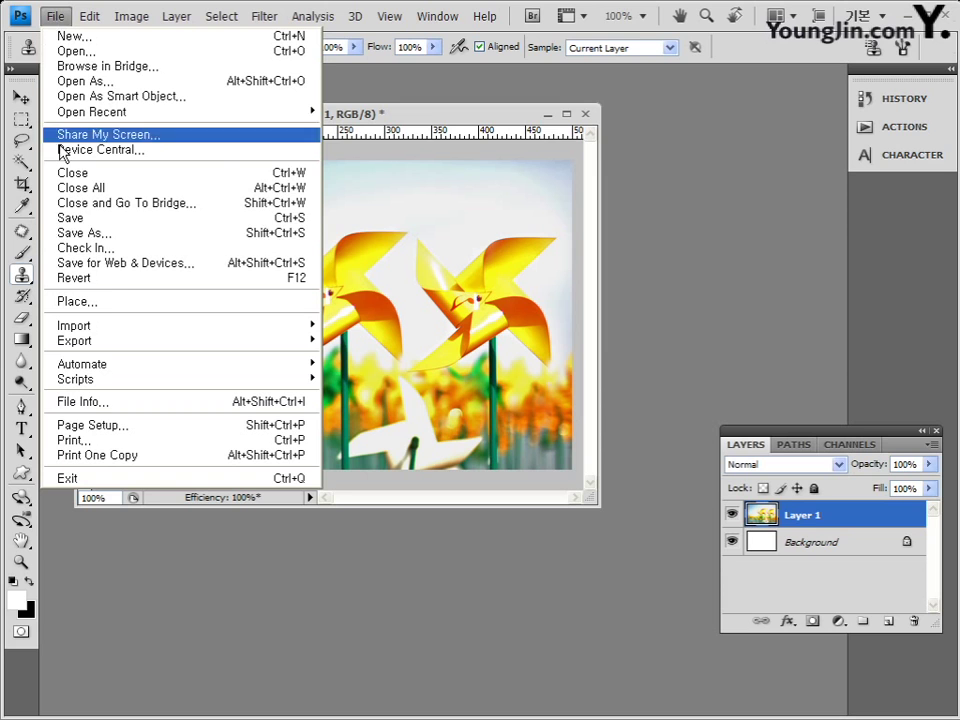
{"action": "left_click", "coordinate": [109, 219]}
{"action": "left_click", "coordinate": [256, 186]}
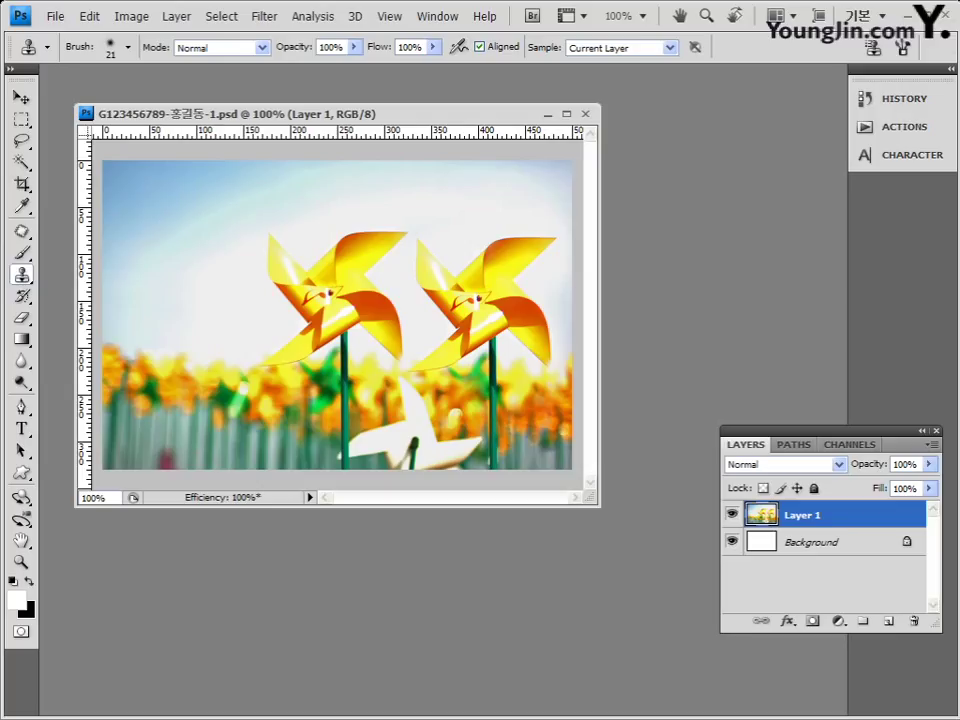
Step: Switch from the Clone Stamp Tool to the Magnetic Lasso Tool
{"action": "key", "text": "v"}
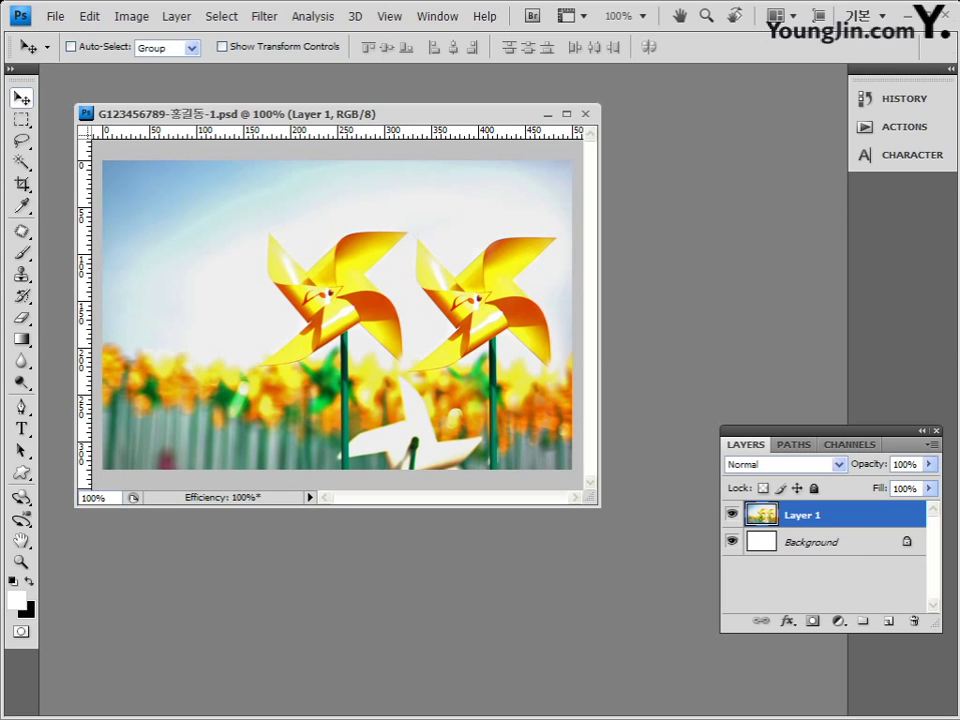
{"action": "left_click", "coordinate": [24, 144]}
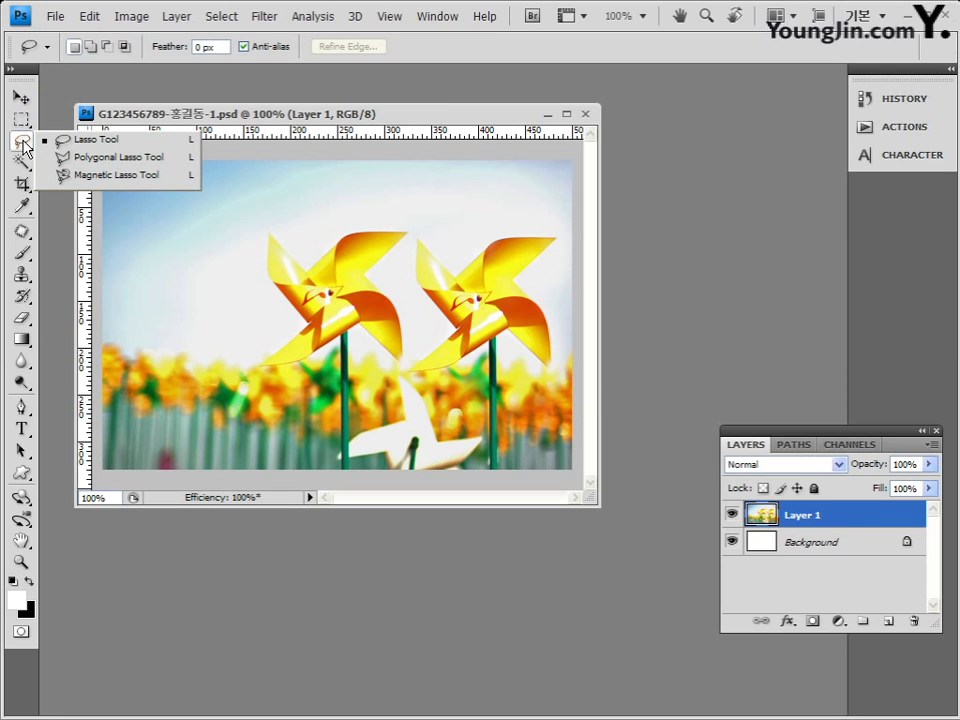
{"action": "left_click", "coordinate": [161, 183]}
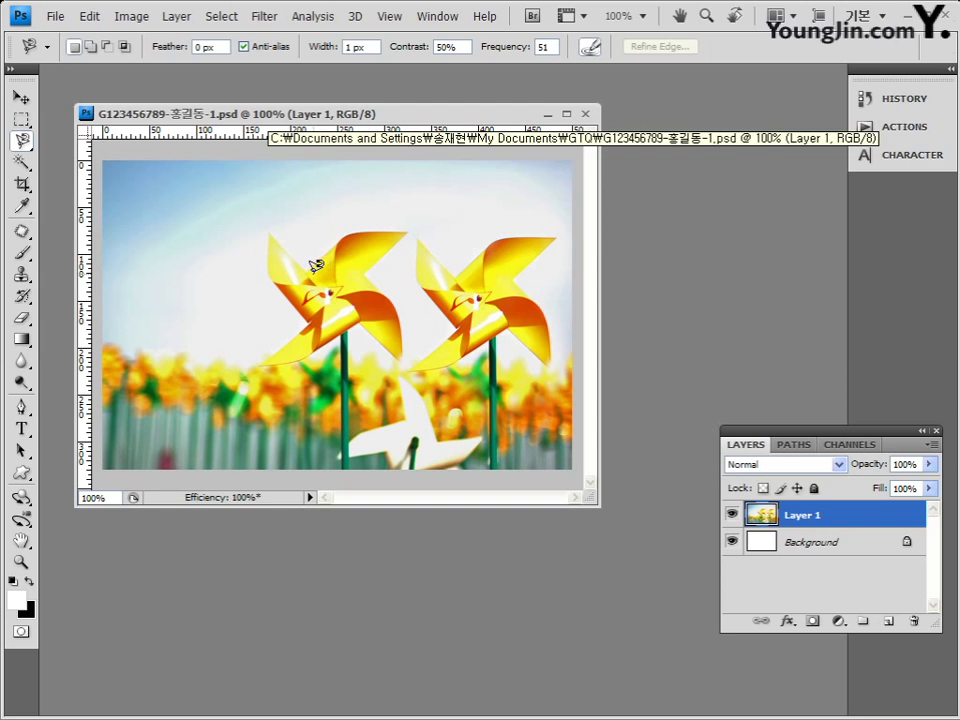
Step: Try two loose Magnetic Lasso selections around the sky and original pinwheel, and revert the history to the last Clone Stamp state
{"action": "left_click", "coordinate": [265, 201]}
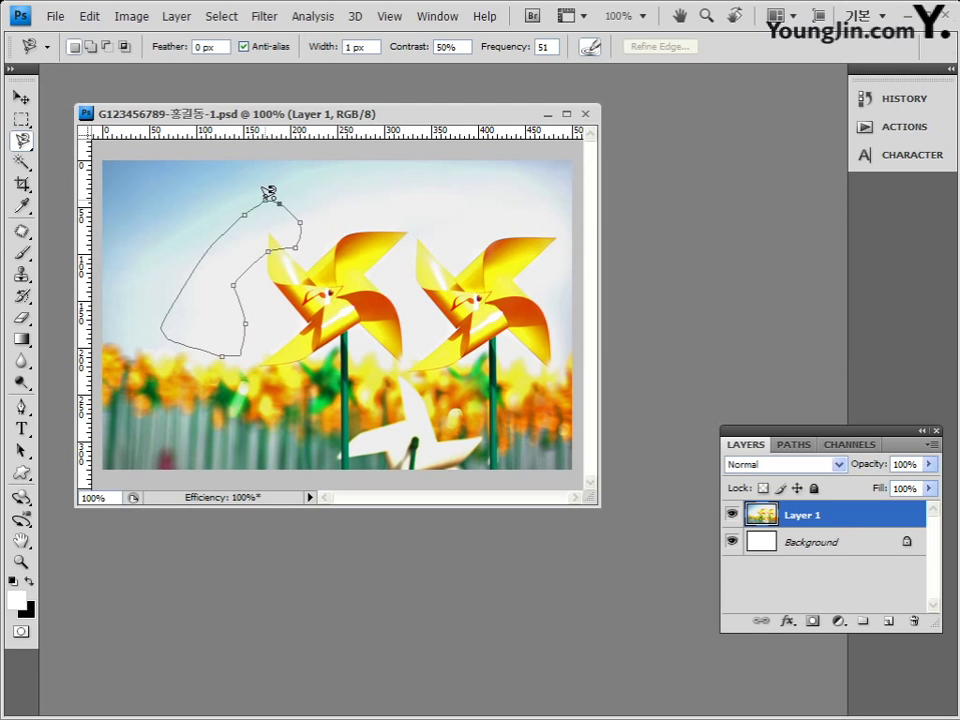
{"action": "left_click", "coordinate": [268, 192]}
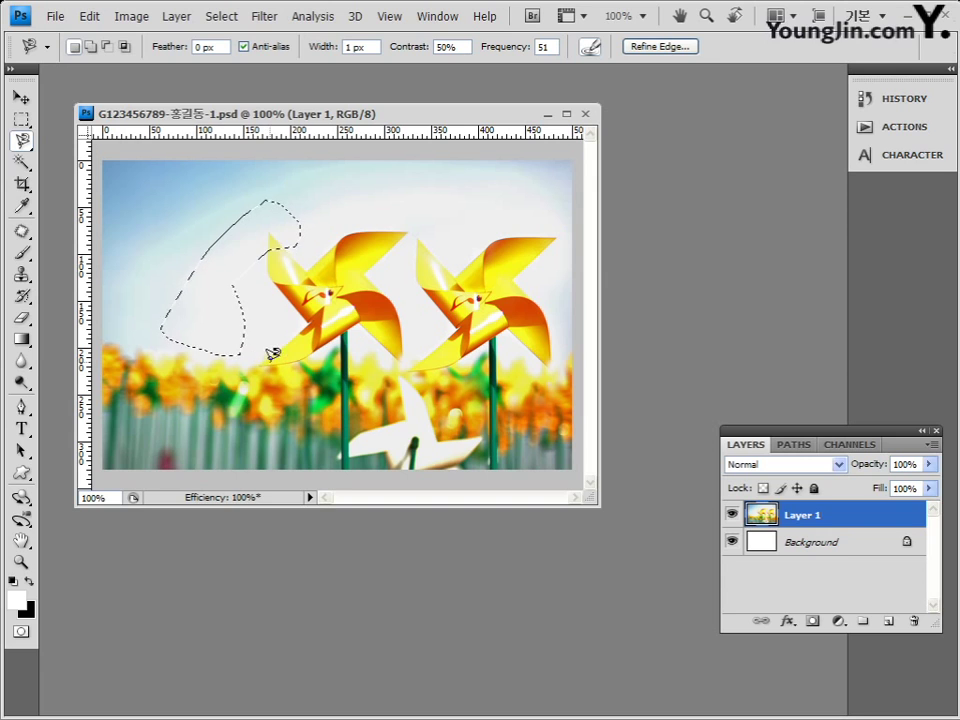
{"action": "left_click", "coordinate": [335, 189]}
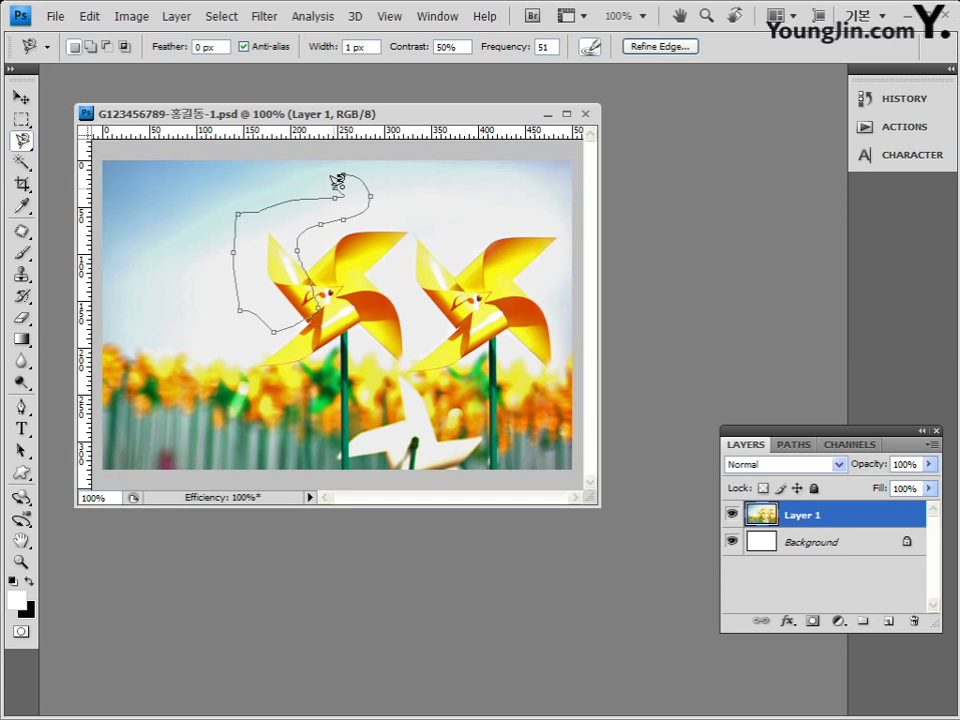
{"action": "left_click", "coordinate": [338, 181]}
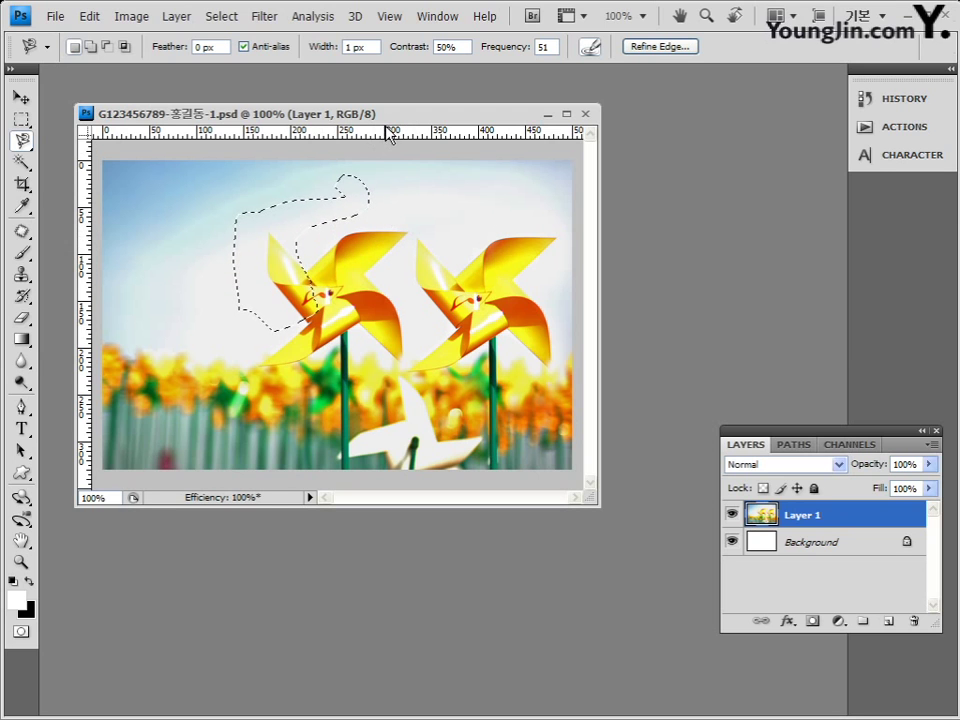
{"action": "left_click", "coordinate": [886, 98]}
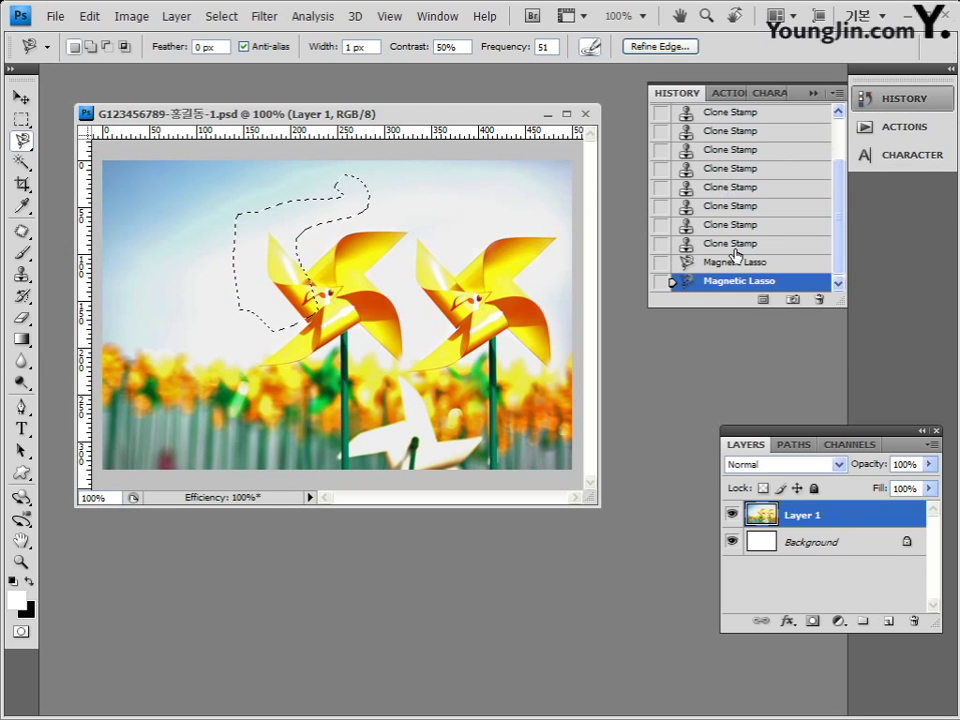
{"action": "left_click", "coordinate": [740, 243]}
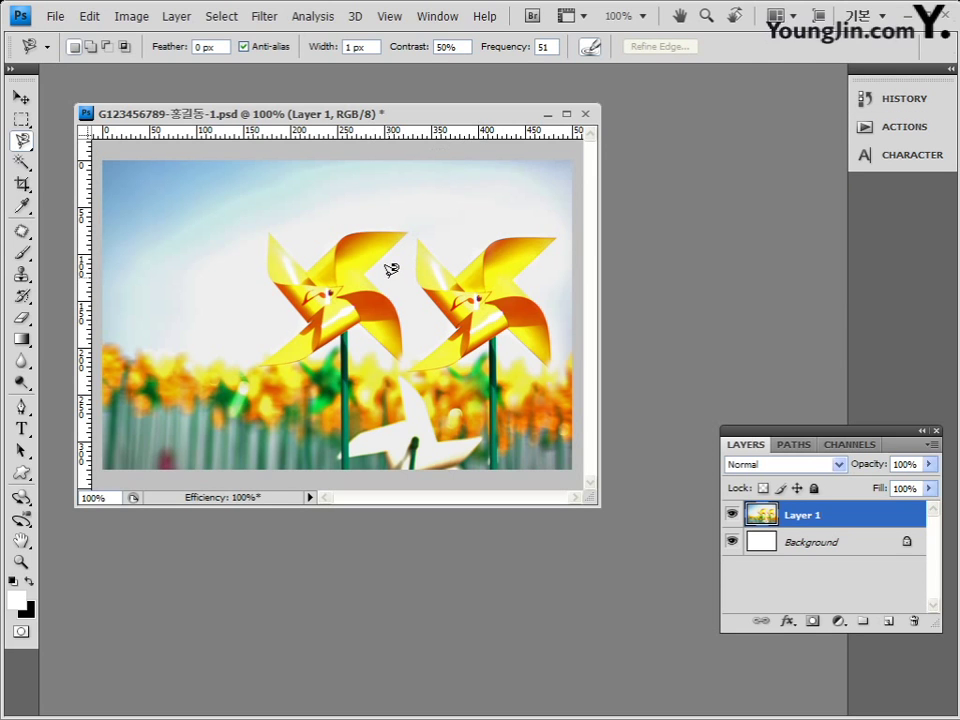
Step: Trace the original pinwheel's blades with the Magnetic Lasso, anchoring at the blade tips, and close the outline into a selection
{"action": "left_click", "coordinate": [305, 270]}
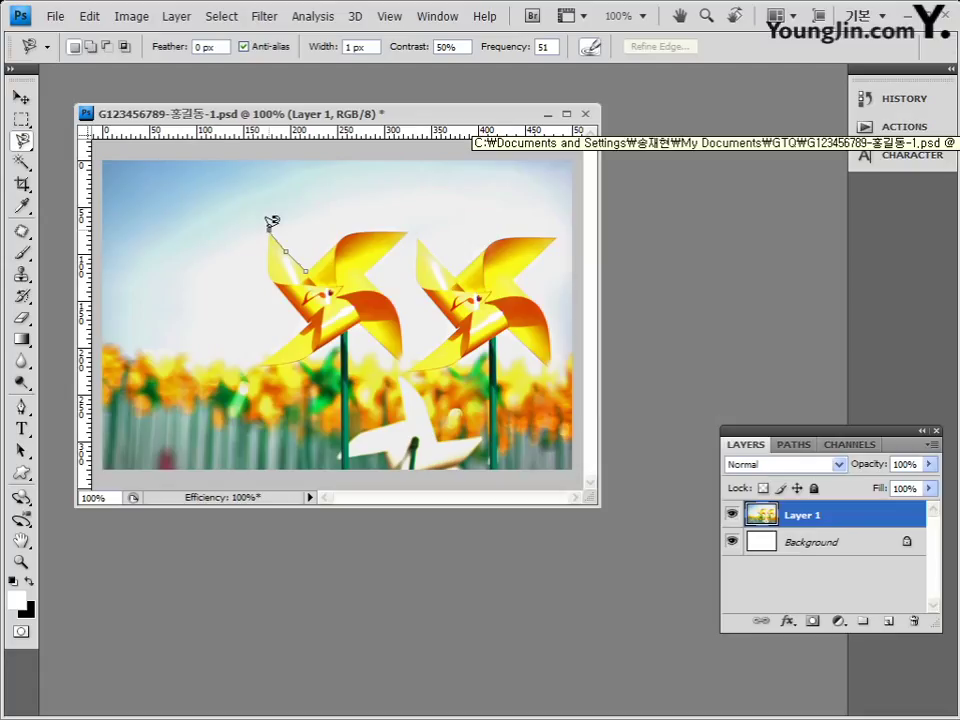
{"action": "left_click", "coordinate": [269, 229]}
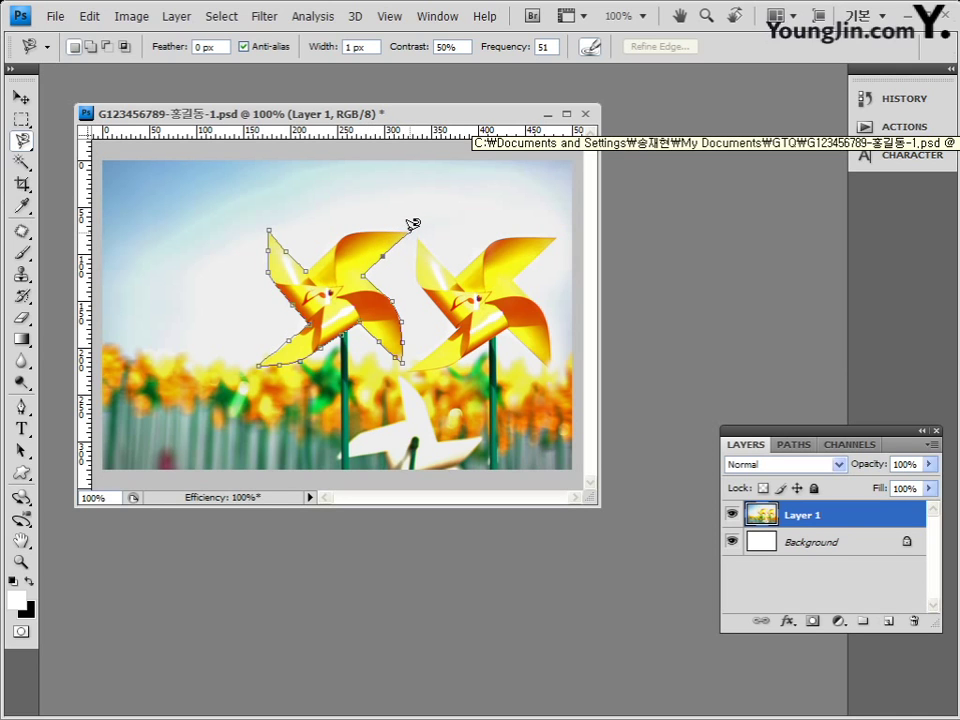
{"action": "left_click", "coordinate": [409, 231]}
{"action": "double_click", "coordinate": [310, 263]}
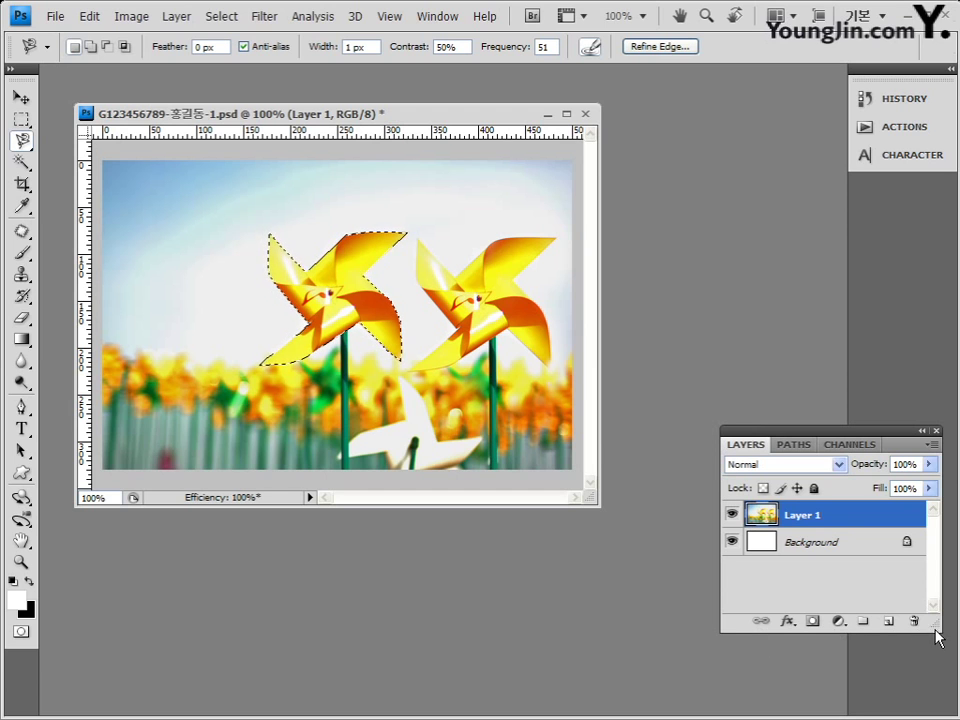
Step: Add a Hue/Saturation adjustment layer for the selected pinwheel, and revert the history to the Magnetic Lasso state
{"action": "left_click", "coordinate": [840, 623]}
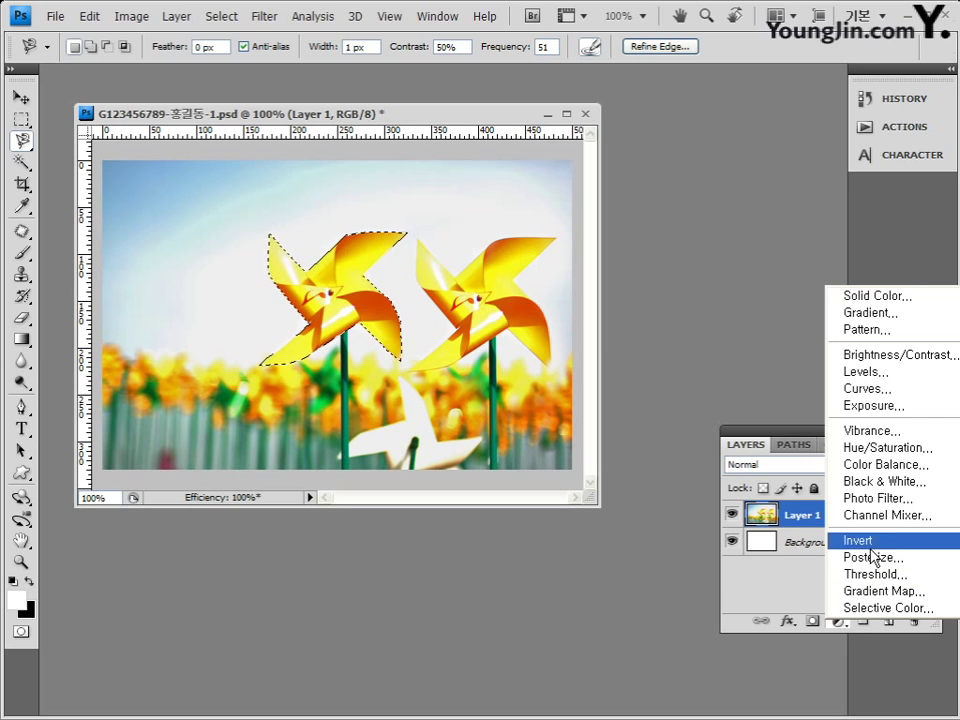
{"action": "left_click", "coordinate": [860, 450]}
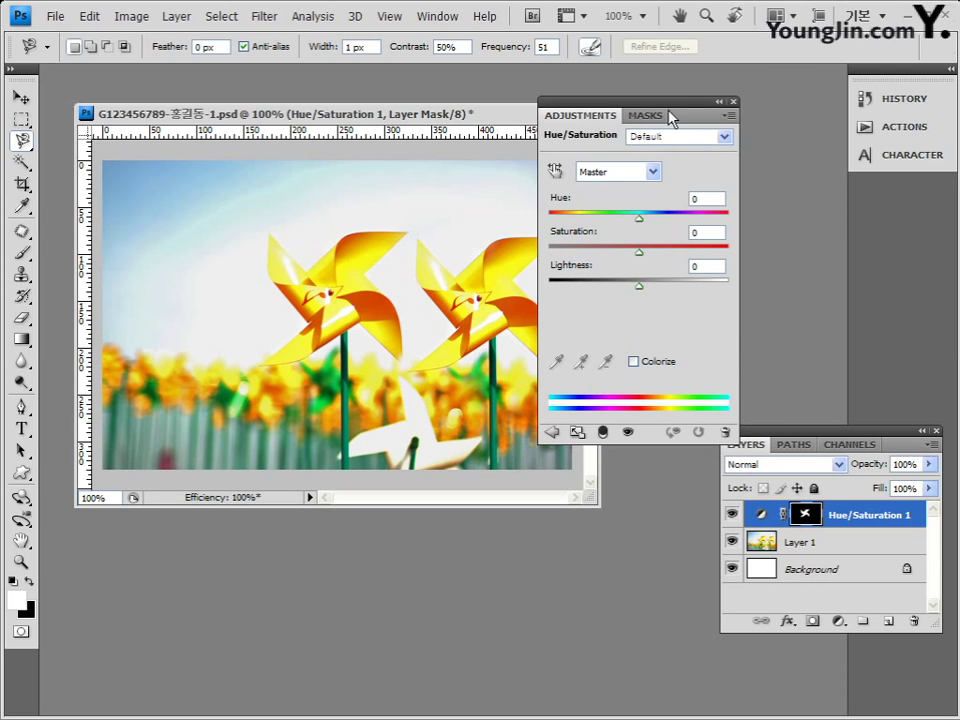
{"action": "mouse_move", "coordinate": [671, 118]}
{"action": "left_mouse_down"}
{"action": "mouse_move", "coordinate": [662, 88]}
{"action": "mouse_move", "coordinate": [664, 98]}
{"action": "left_mouse_up"}
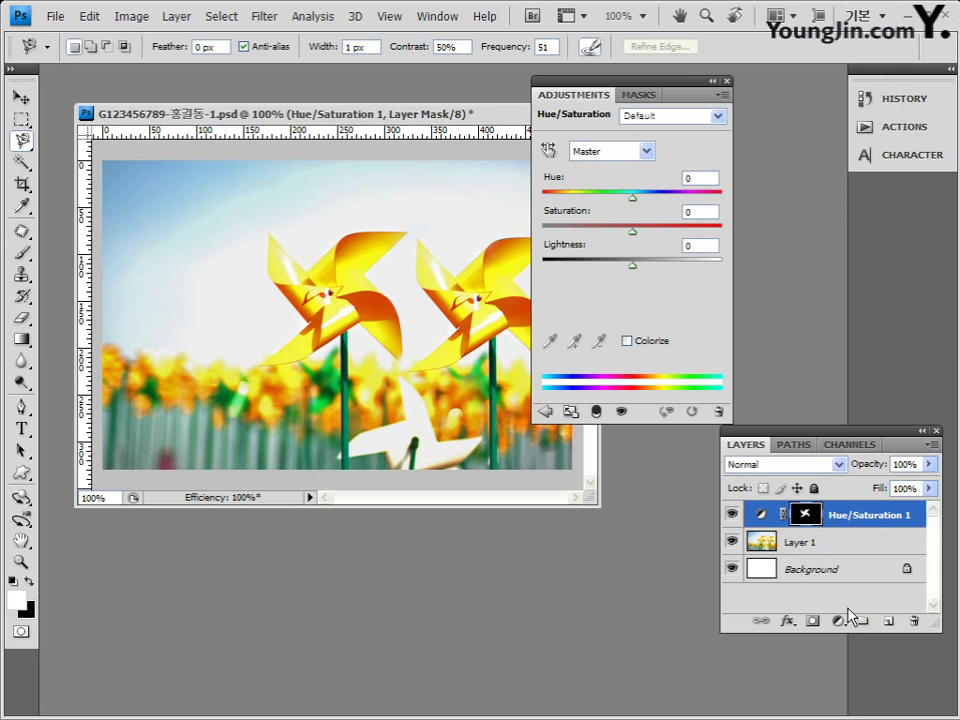
{"action": "left_click", "coordinate": [895, 106]}
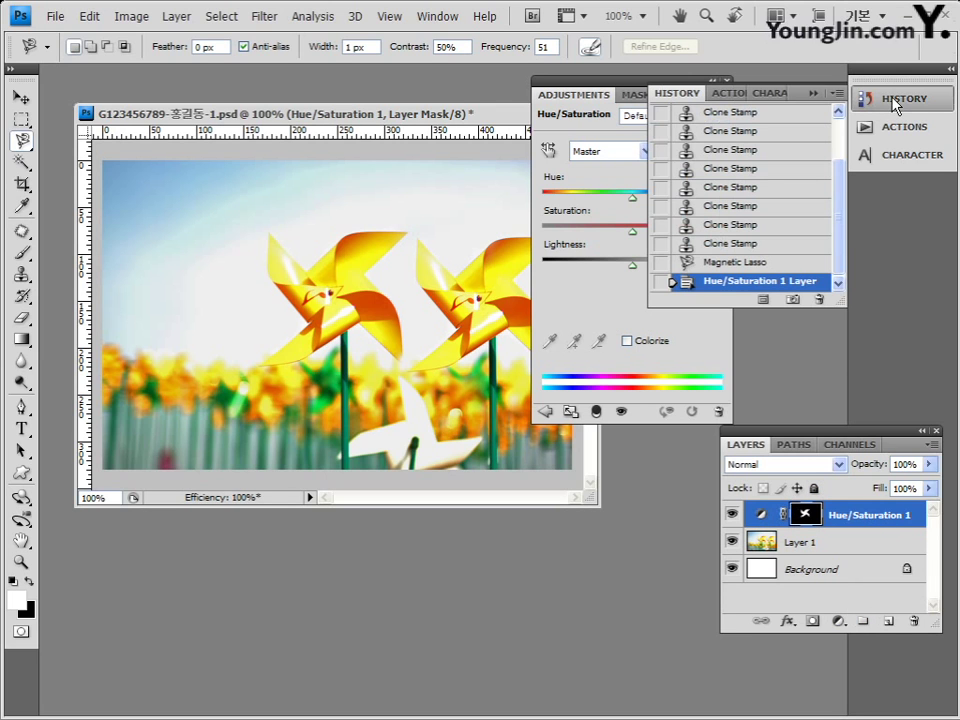
{"action": "left_click", "coordinate": [745, 262]}
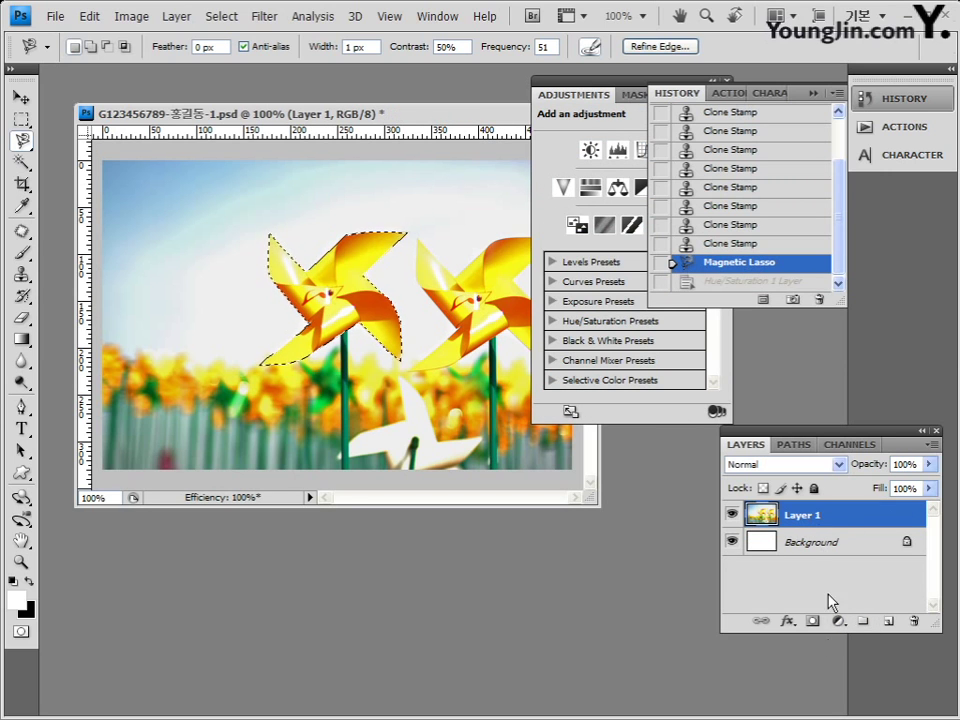
Step: Add a Hue/Saturation adjustment layer for the selected pinwheel with hue -49 and saturation +13
{"action": "left_click", "coordinate": [840, 621]}
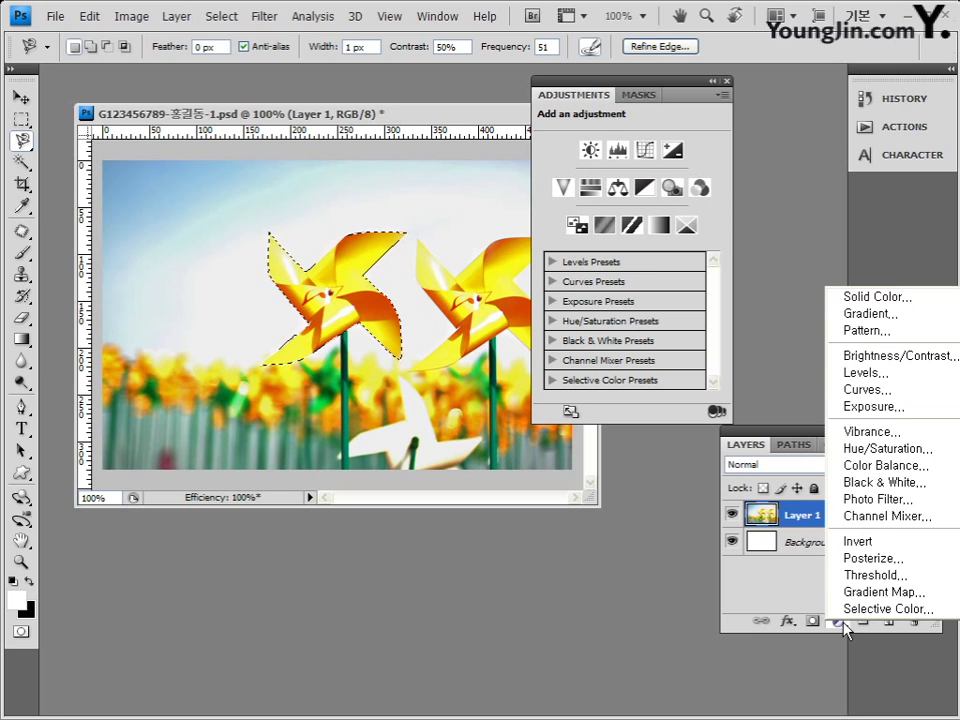
{"action": "left_click", "coordinate": [880, 449]}
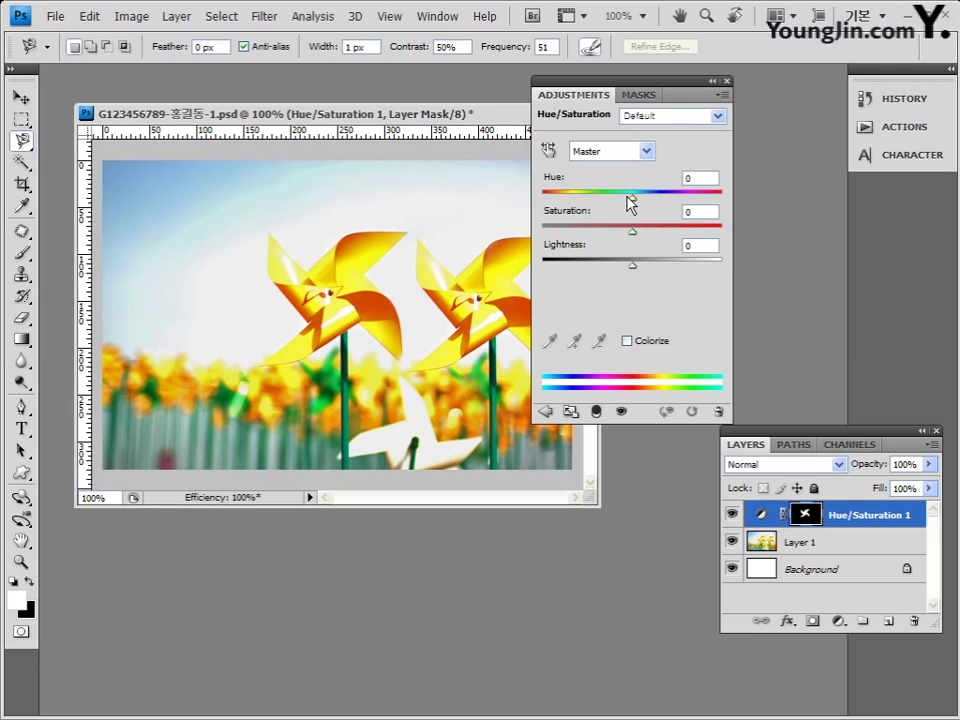
{"action": "left_click_drag", "start_coordinate": [633, 197], "coordinate": [591, 205]}
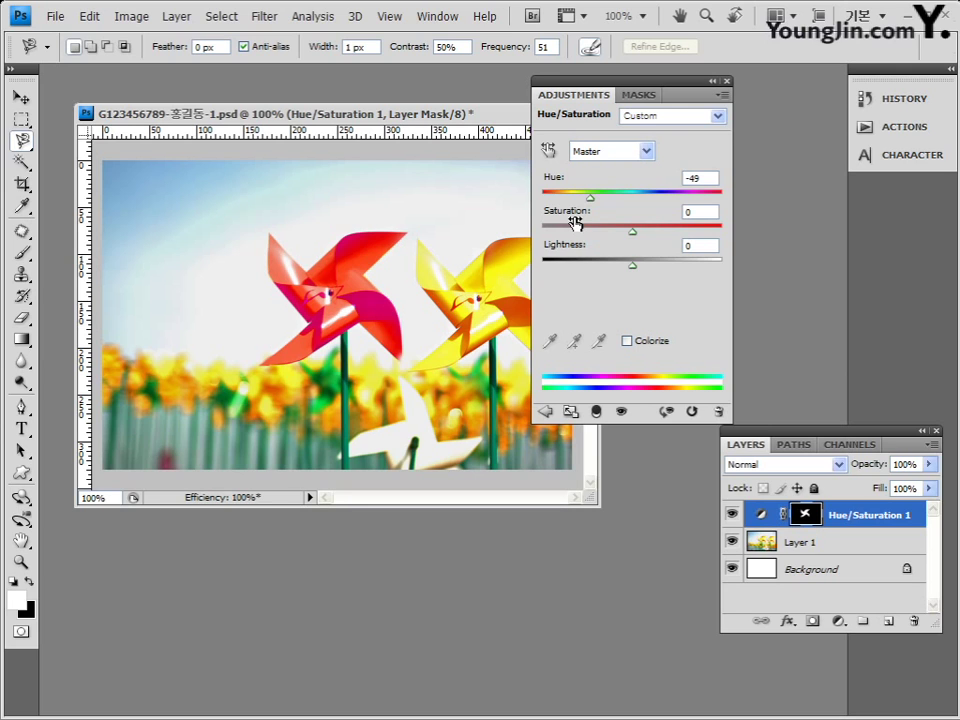
{"action": "left_click_drag", "start_coordinate": [633, 232], "coordinate": [645, 231]}
{"action": "double_click", "coordinate": [816, 431]}
{"action": "double_click", "coordinate": [820, 431]}
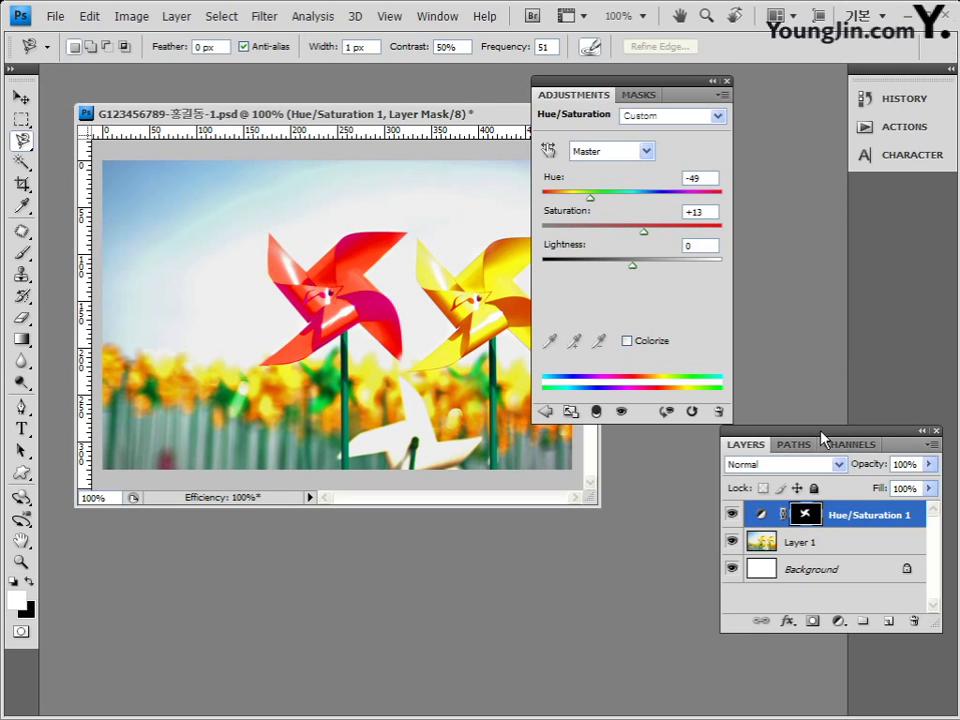
{"action": "double_click", "coordinate": [820, 437]}
{"action": "double_click", "coordinate": [775, 432]}
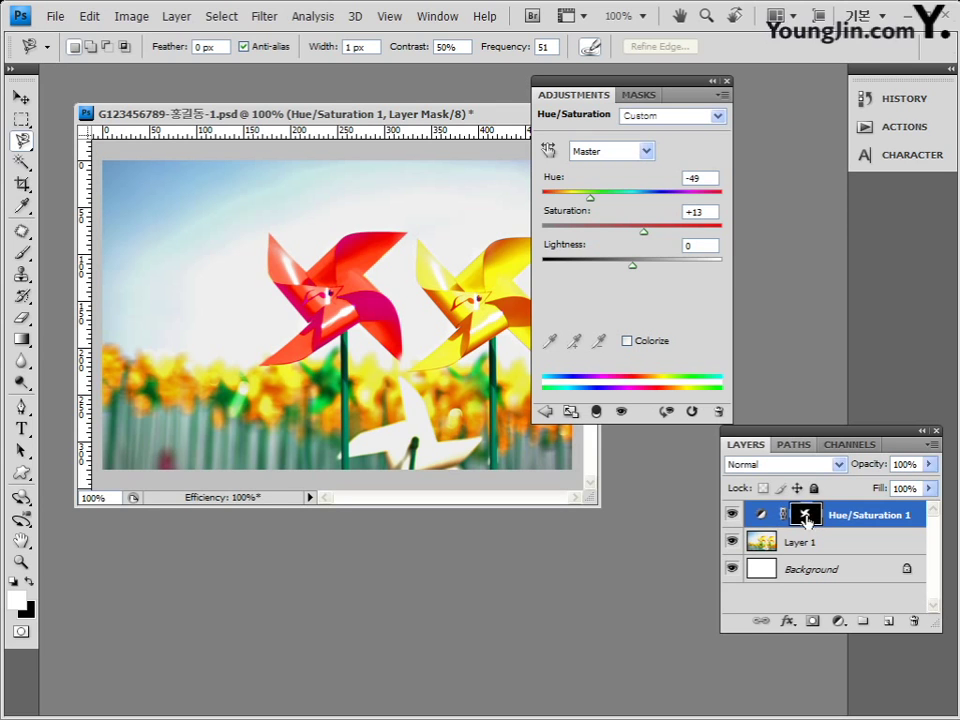
Step: Hide and show the Hue/Saturation 1 layer and Layer 1 in turn to compare their effect on the image
{"action": "left_click", "coordinate": [733, 514]}
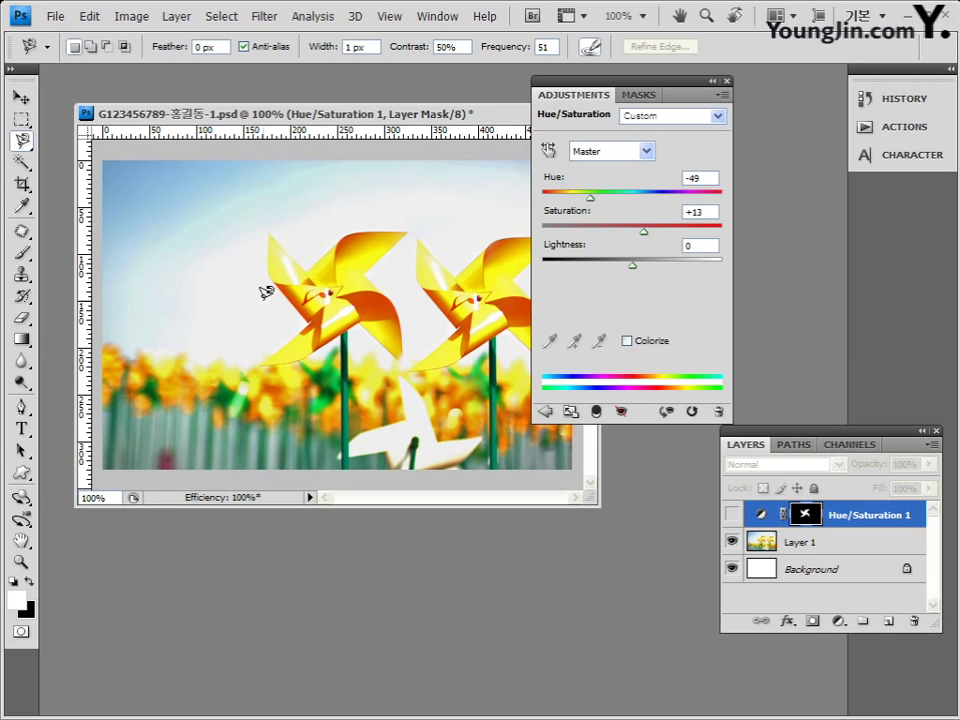
{"action": "left_click", "coordinate": [733, 515]}
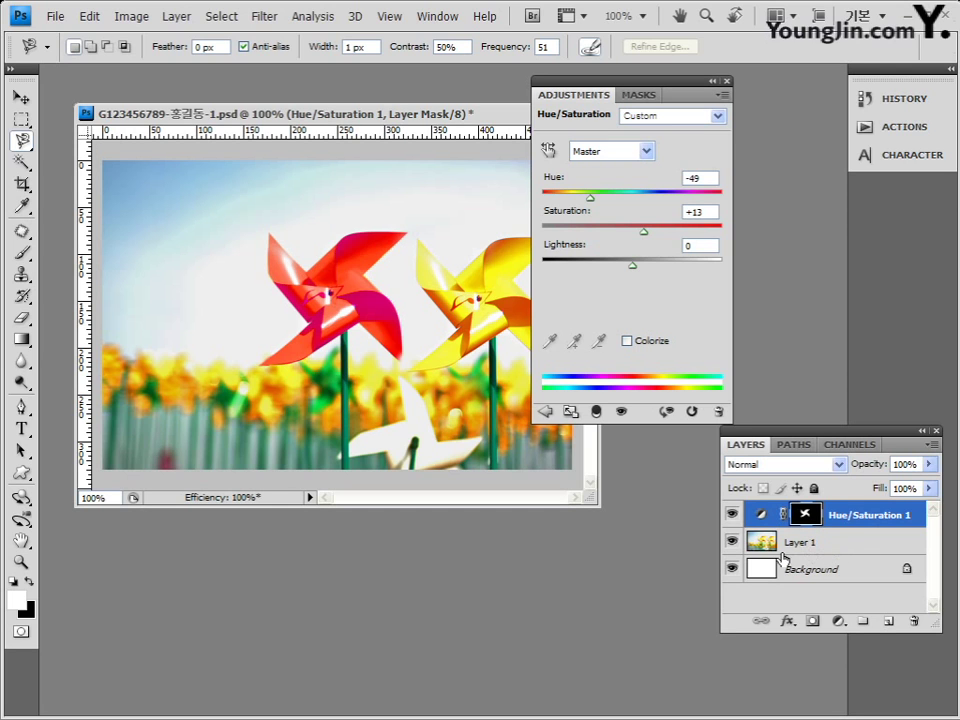
{"action": "left_click", "coordinate": [733, 543]}
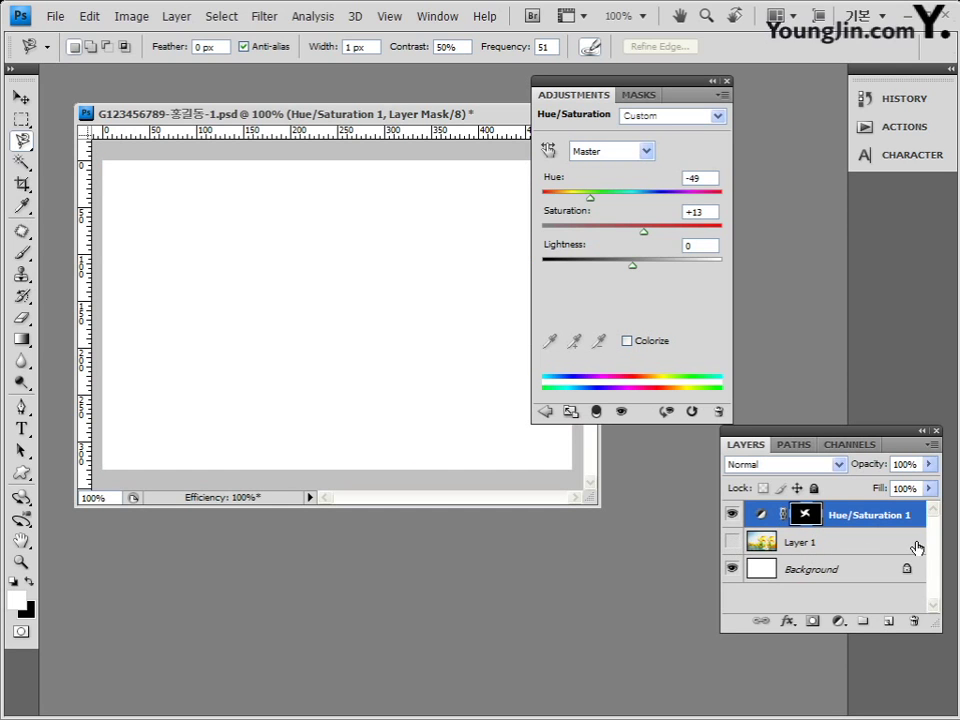
{"action": "left_click", "coordinate": [733, 543]}
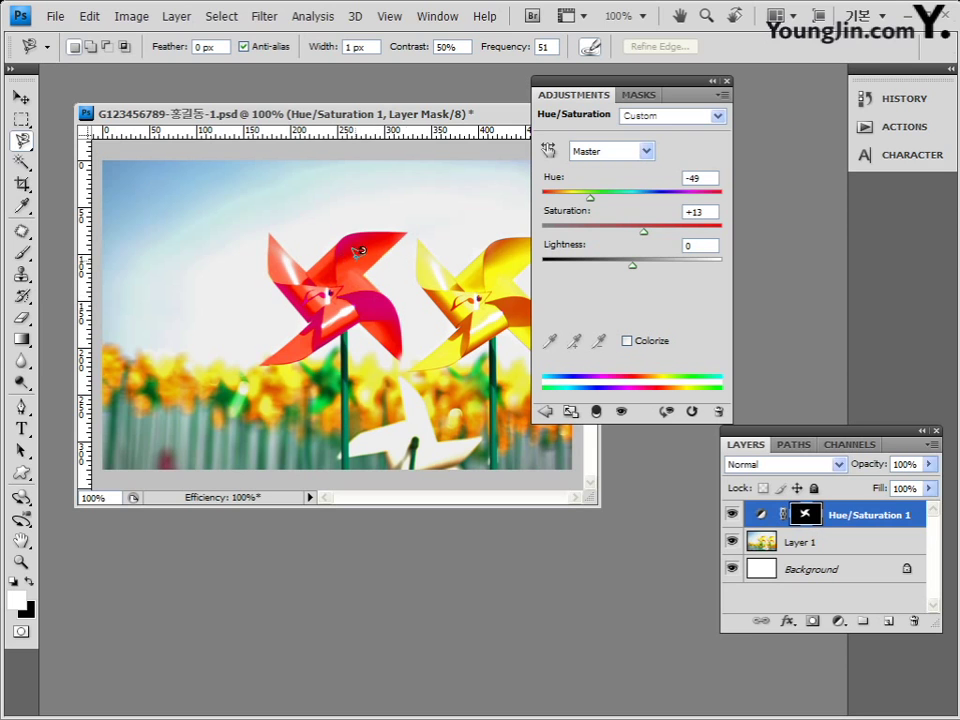
Step: Load the Hue/Saturation 1 layer mask as a selection and deselect it
{"action": "left_click", "coordinate": [796, 520], "text": "ctrl"}
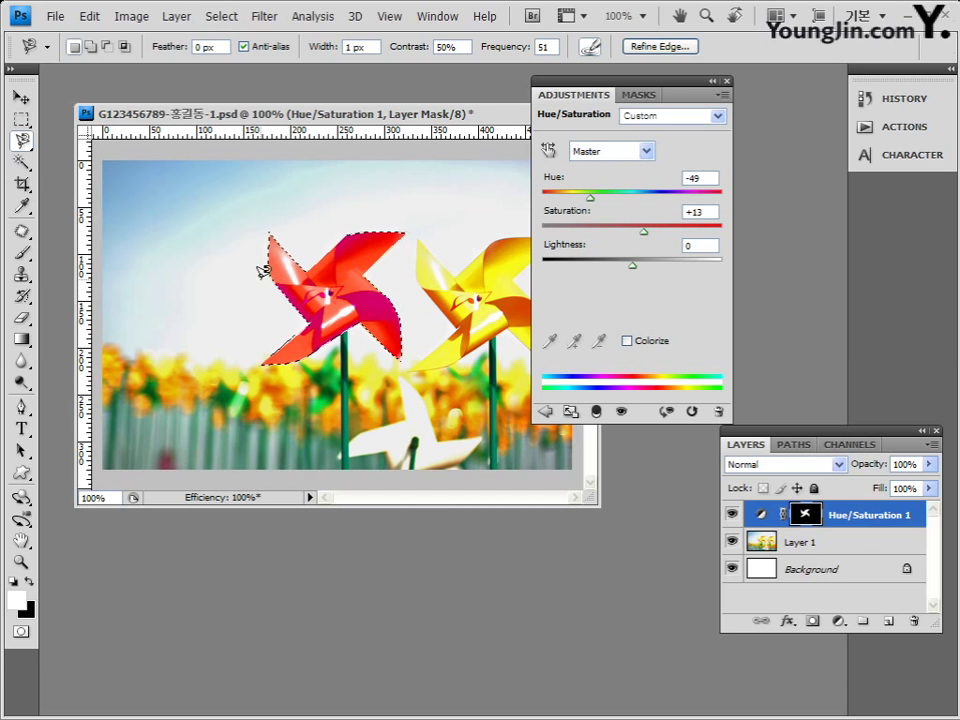
{"action": "left_click", "coordinate": [221, 16]}
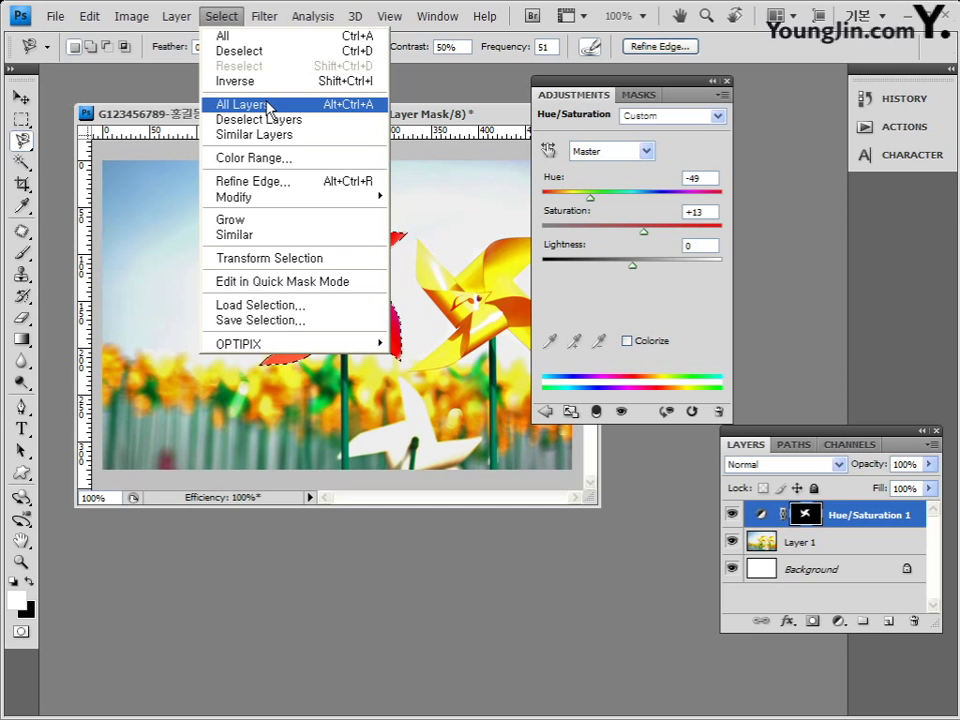
{"action": "left_click", "coordinate": [245, 52]}
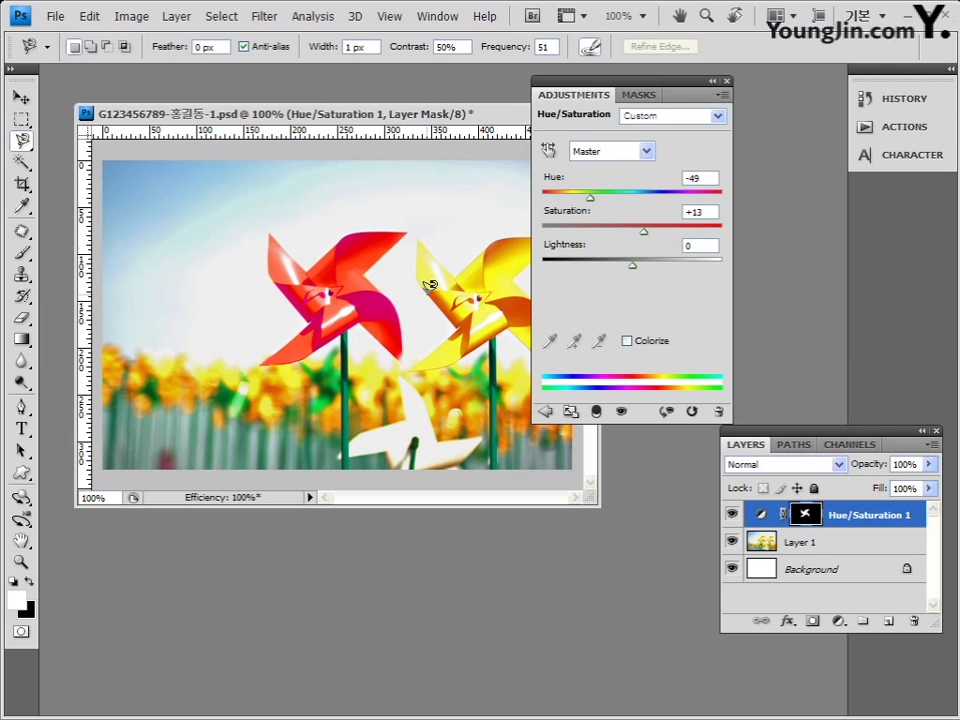
Step: Select the entire canvas and clear that selection
{"action": "left_click", "coordinate": [221, 17]}
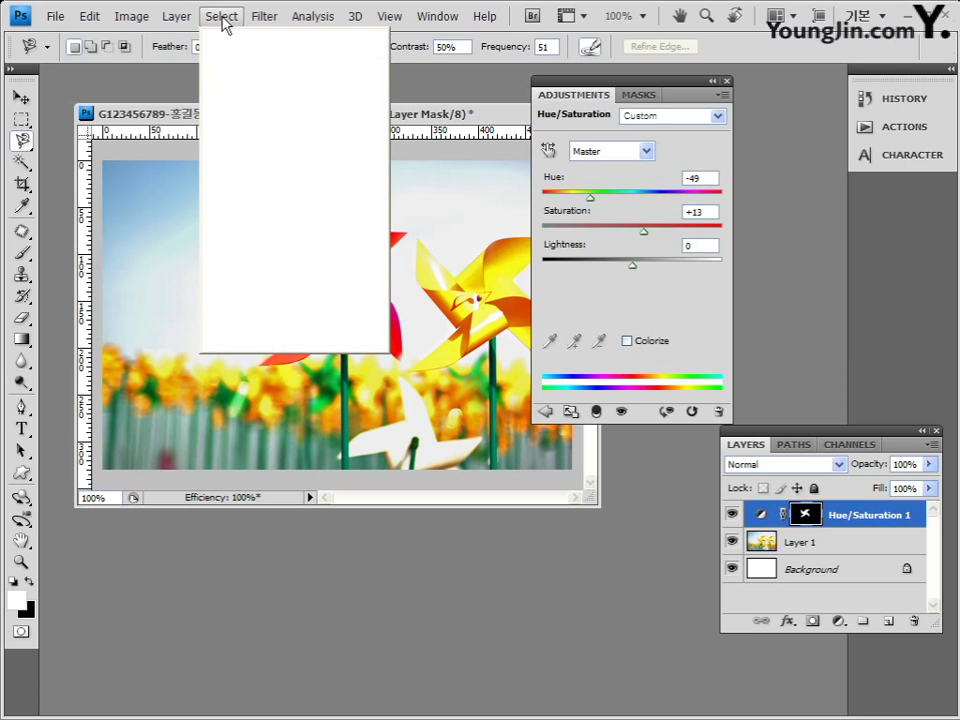
{"action": "left_click", "coordinate": [246, 37]}
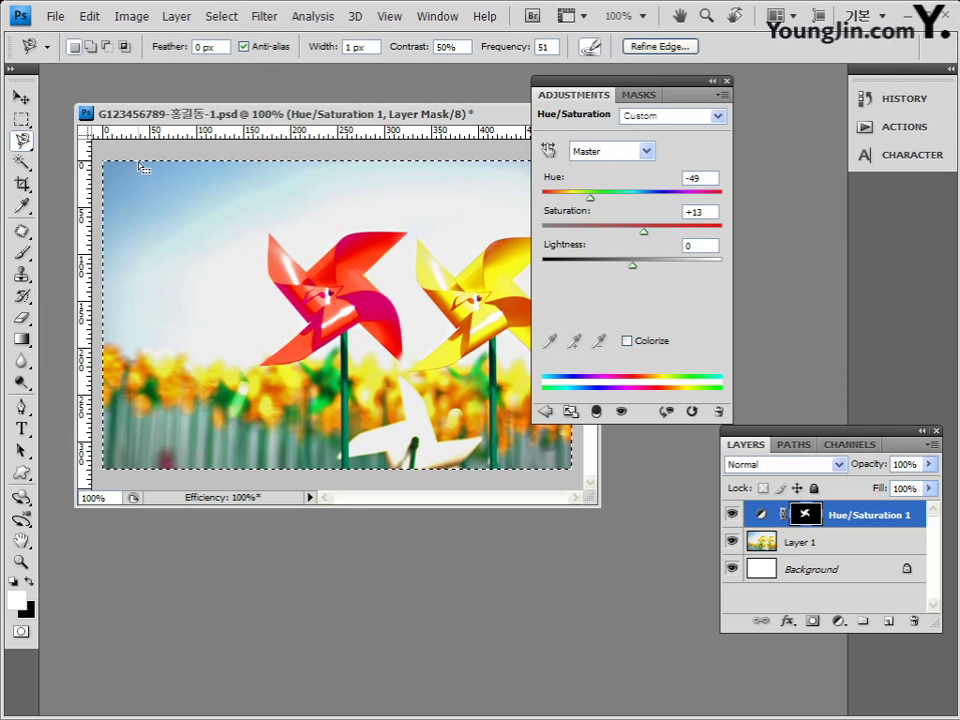
{"action": "key", "text": "ctrl+d"}
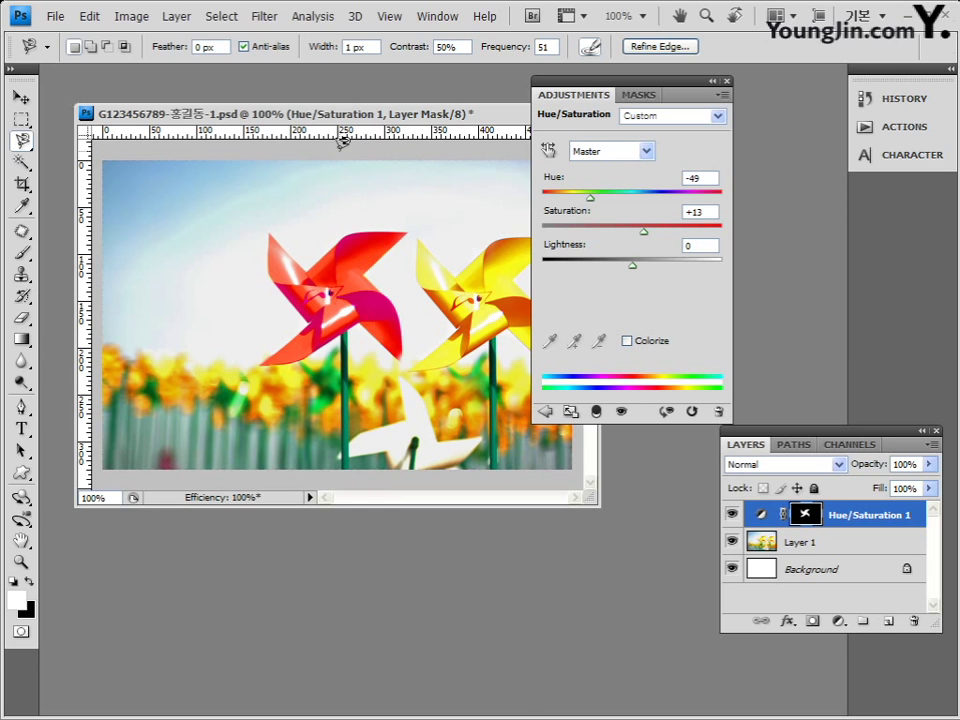
Step: Draw a loose Magnetic Lasso selection across the sky and the red pinwheel, and deselect it
{"action": "left_click", "coordinate": [169, 302]}
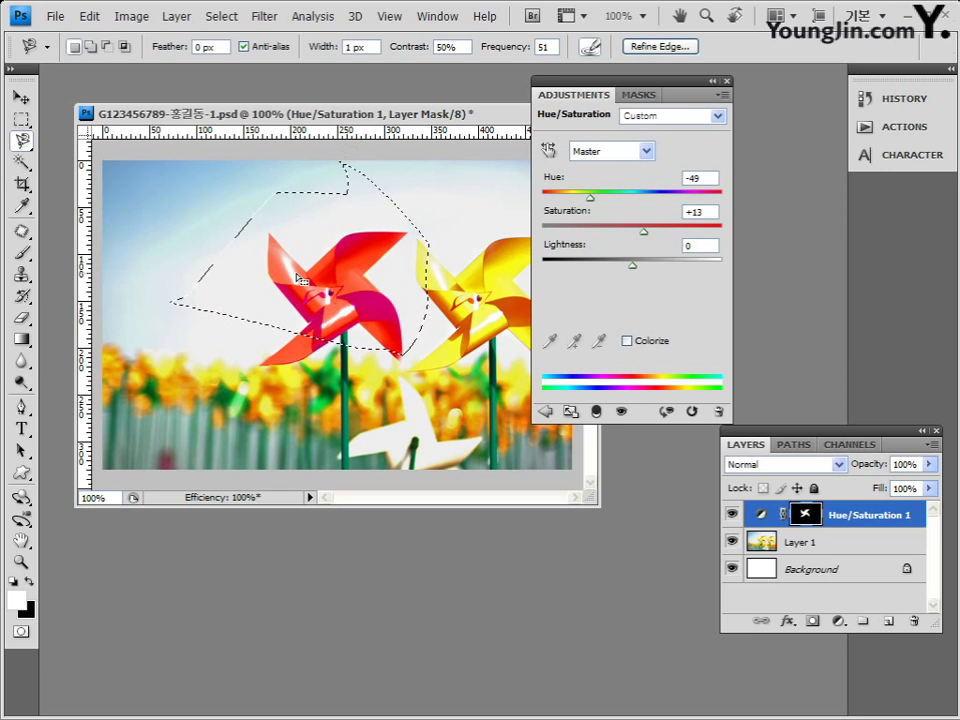
{"action": "left_click", "coordinate": [221, 16]}
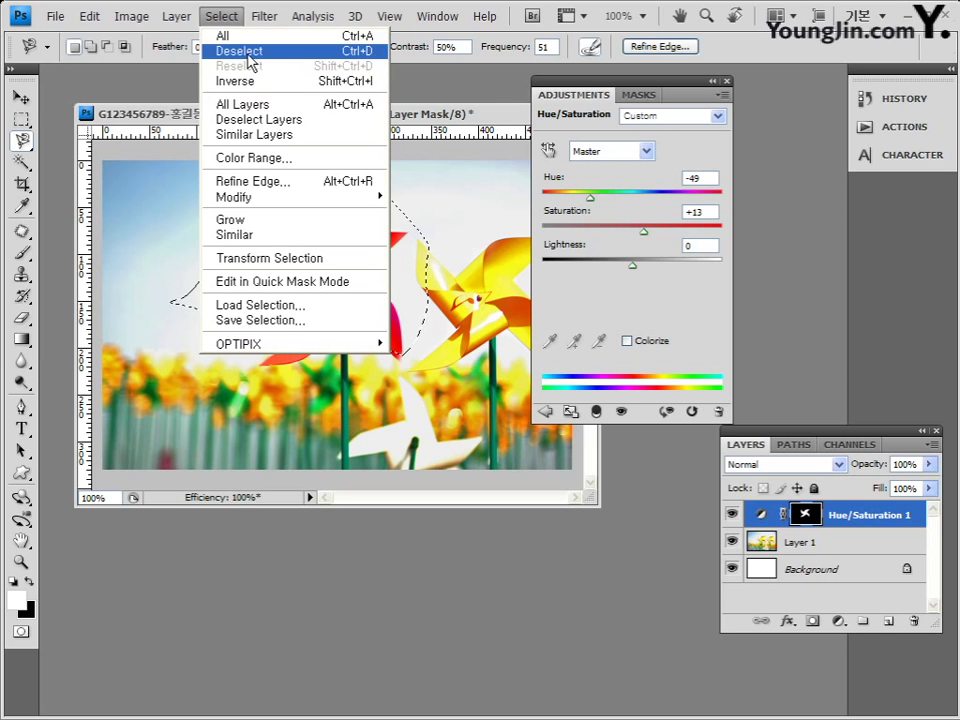
{"action": "left_click", "coordinate": [251, 63]}
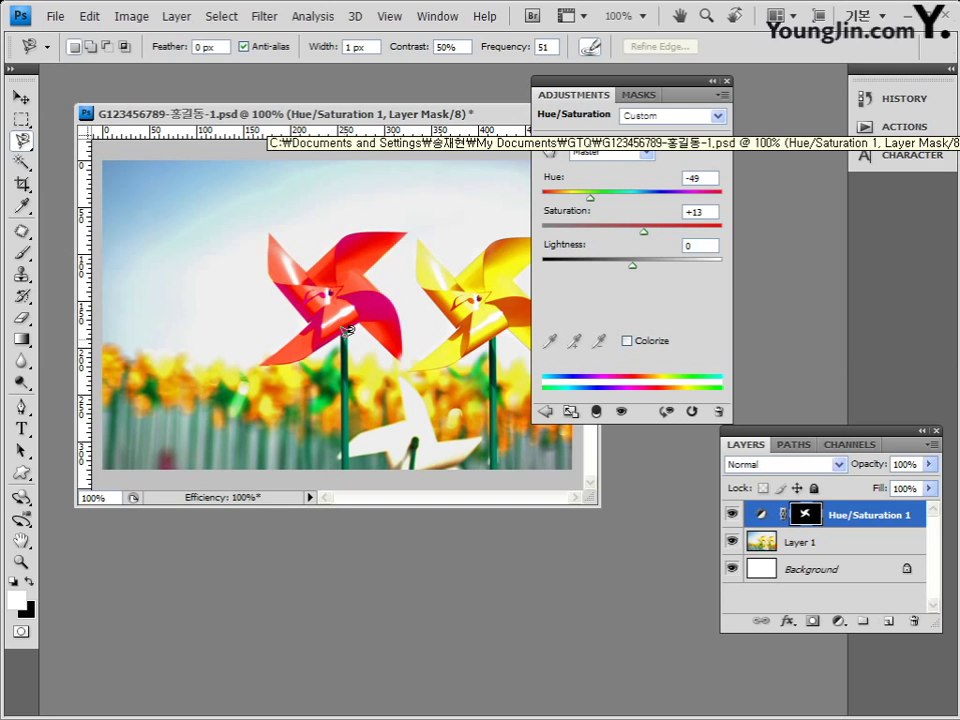
Step: Make the composite channel of the Hue/Saturation 1 layer active instead of its mask and close the adjustment settings
{"action": "key", "text": "ctrl+grave"}
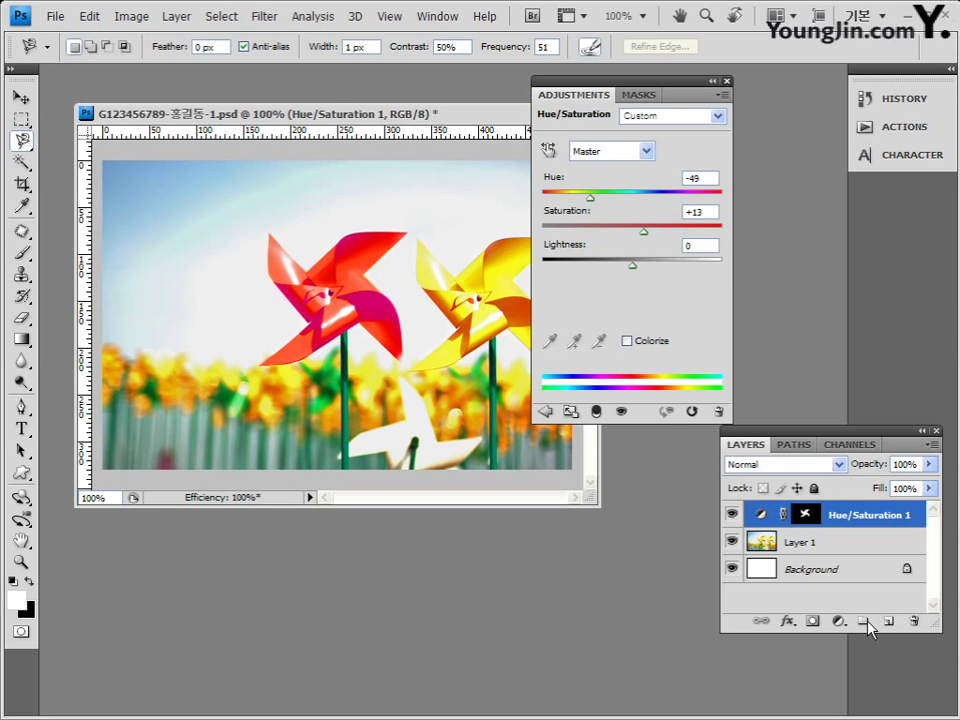
{"action": "left_click", "coordinate": [728, 82]}
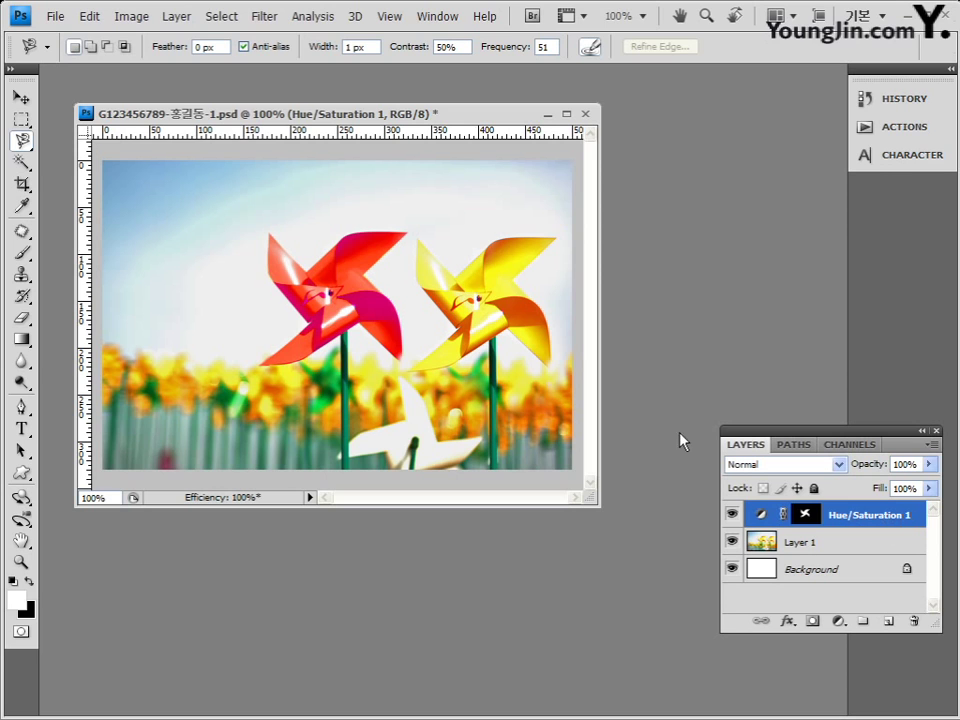
Step: Start the Lens Flare filter on Layer 1 and place the flare centre in the upper-left corner of the sky
{"action": "left_click", "coordinate": [265, 16]}
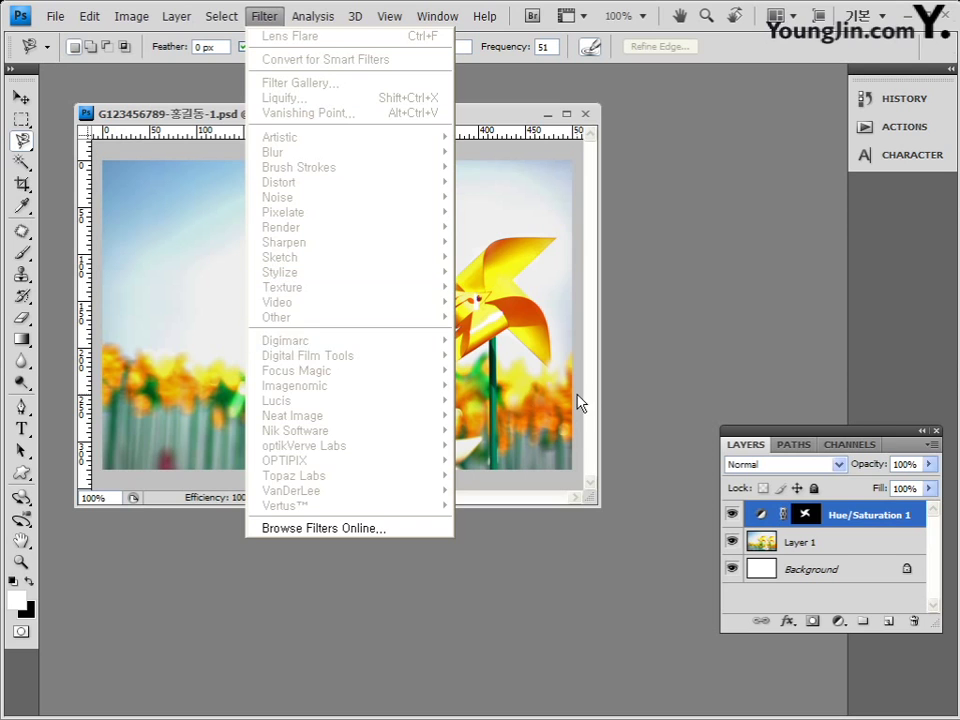
{"action": "left_click", "coordinate": [810, 552]}
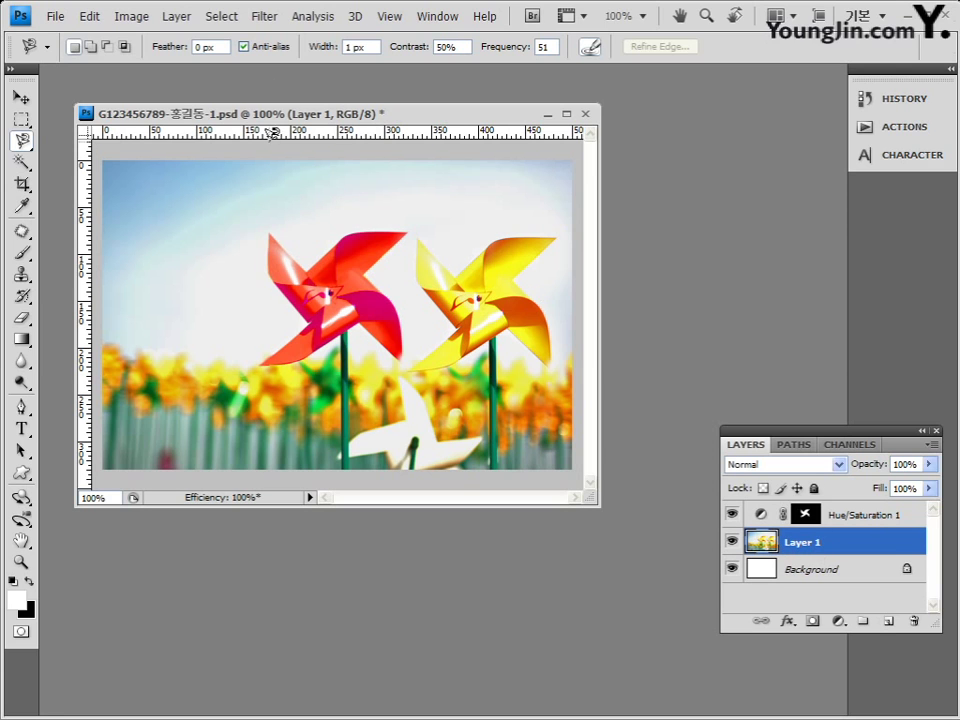
{"action": "left_click", "coordinate": [270, 20]}
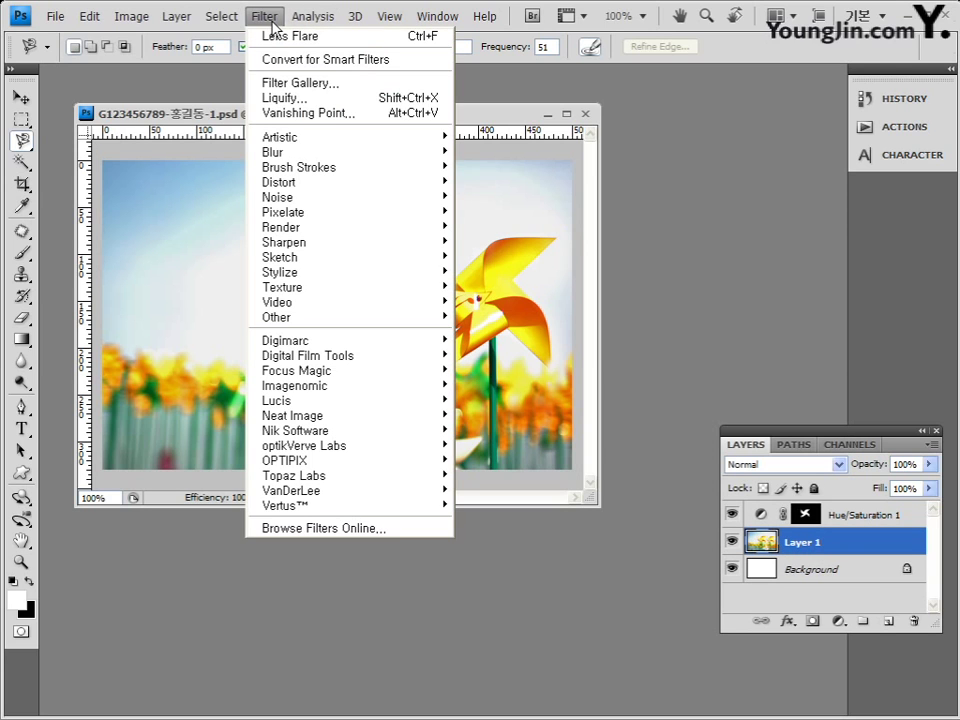
{"action": "mouse_move", "coordinate": [332, 232]}
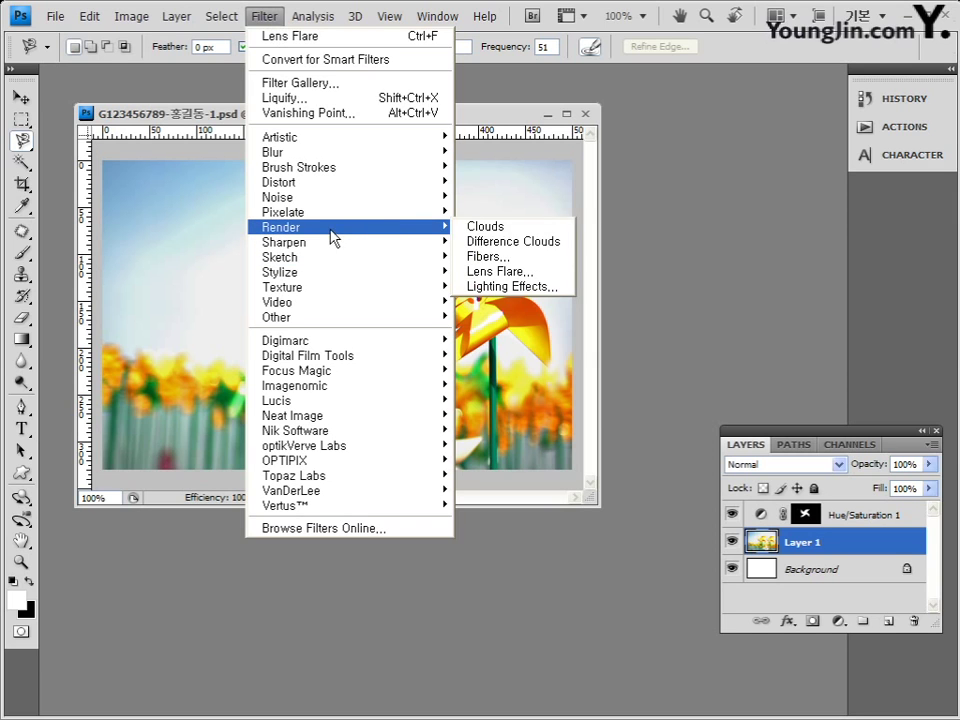
{"action": "left_click", "coordinate": [536, 279]}
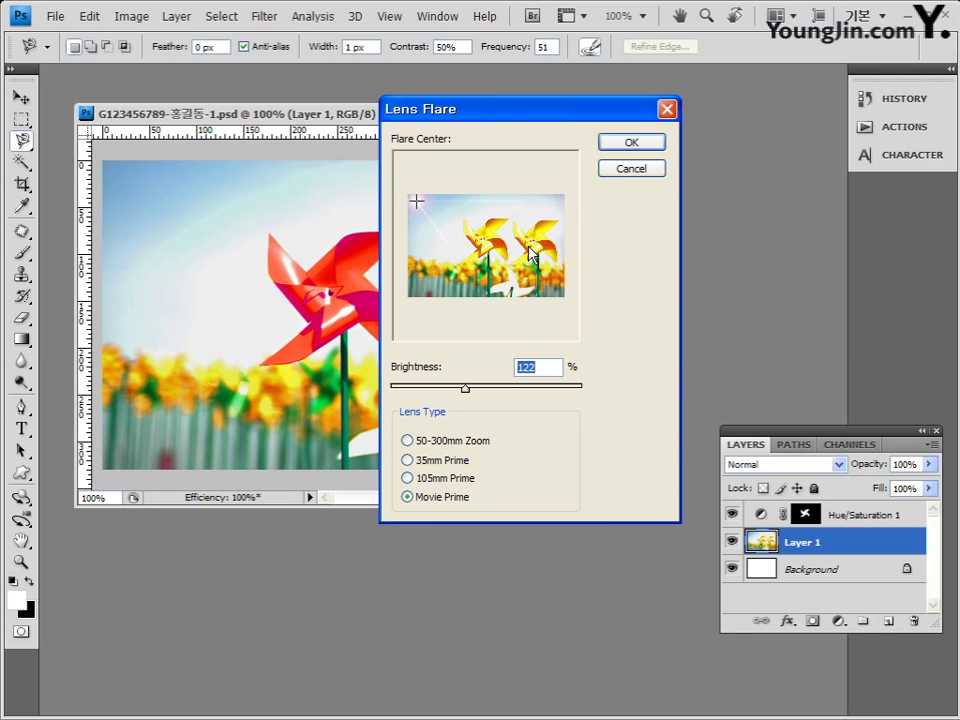
{"action": "left_click_drag", "start_coordinate": [417, 204], "coordinate": [437, 229]}
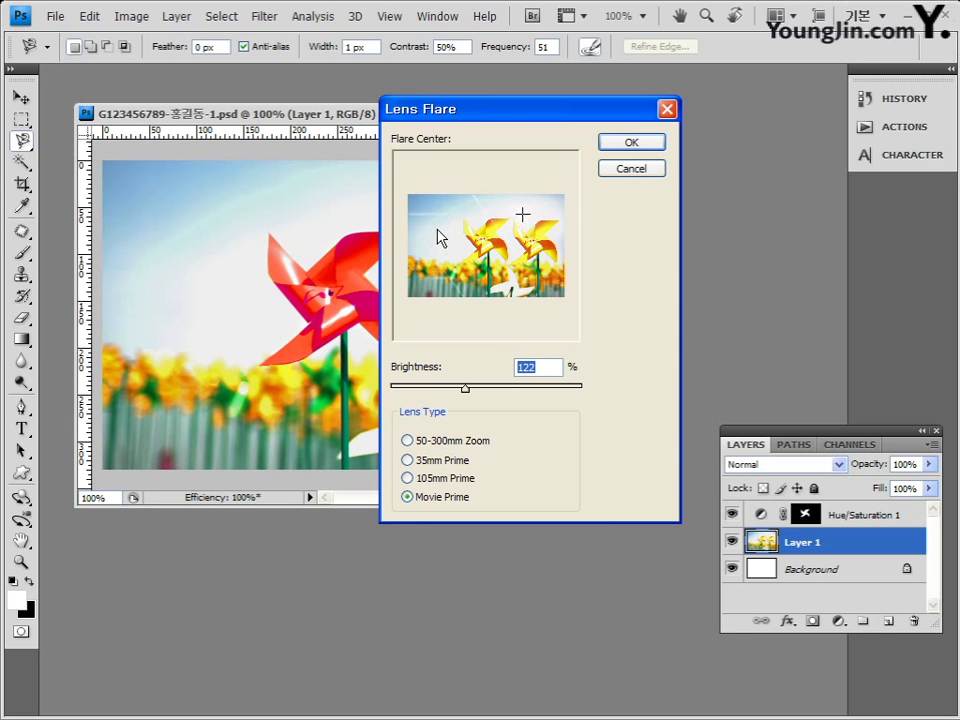
{"action": "left_click", "coordinate": [418, 206]}
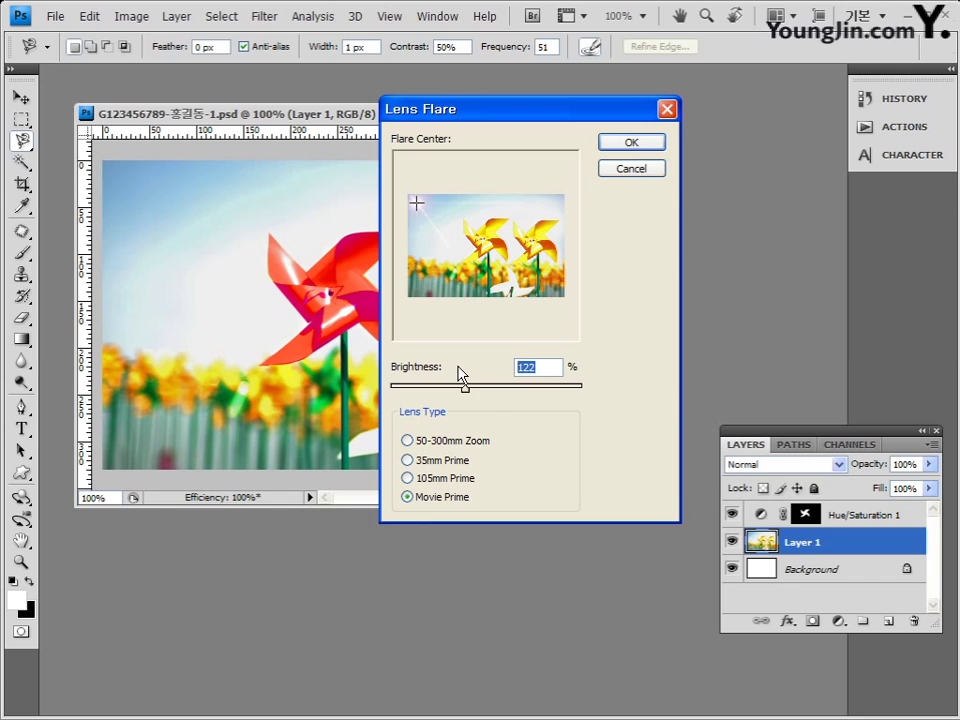
Step: Set the flare brightness to 119%, try each lens type, and apply the Lens Flare with Movie Prime
{"action": "type", "text": "119"}
{"action": "left_click", "coordinate": [430, 441]}
{"action": "left_click", "coordinate": [440, 461]}
{"action": "left_click", "coordinate": [441, 478]}
{"action": "left_click", "coordinate": [441, 497]}
{"action": "left_click", "coordinate": [653, 143]}
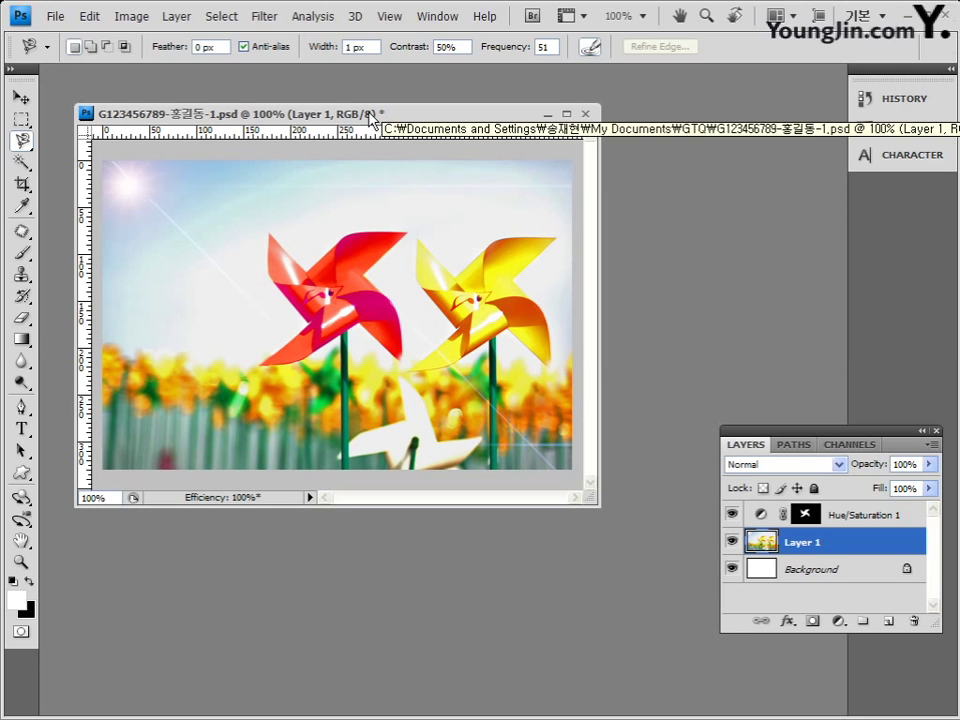
Step: Save the layered image as a new PSD in the GTQ folder with 원본 appended to the file name, keeping Maximize Compatibility on
{"action": "left_click", "coordinate": [55, 16]}
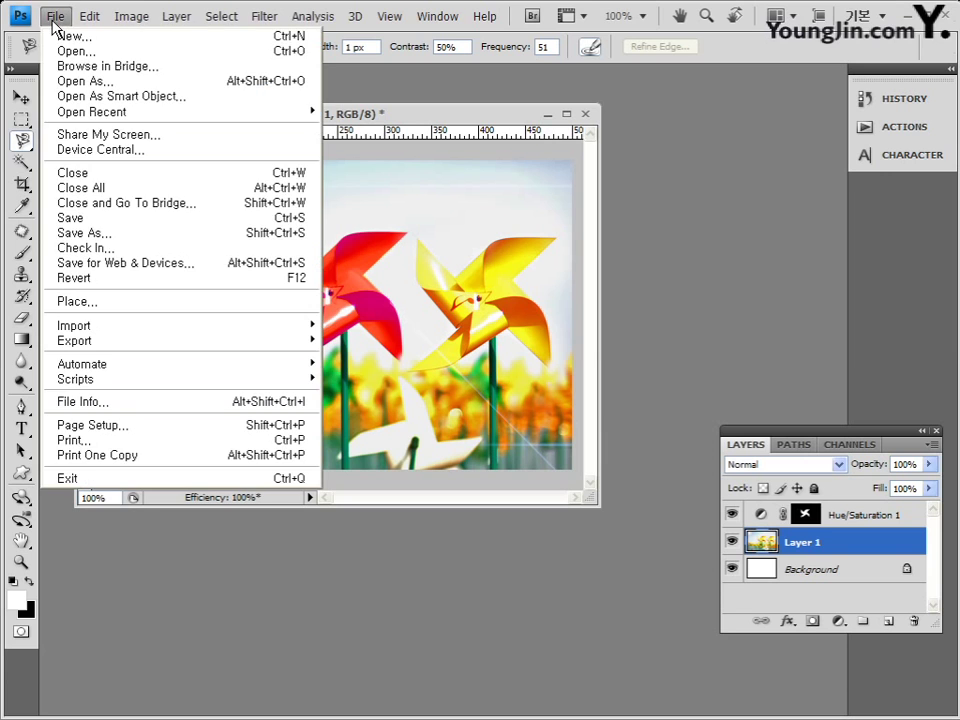
{"action": "left_click", "coordinate": [115, 240]}
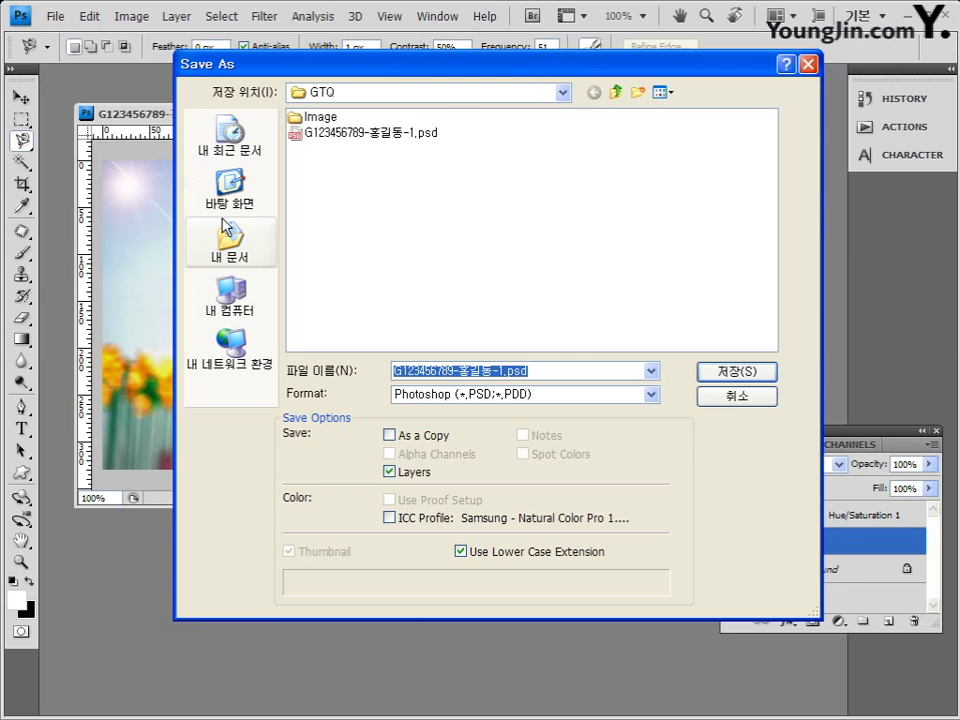
{"action": "left_click", "coordinate": [503, 371]}
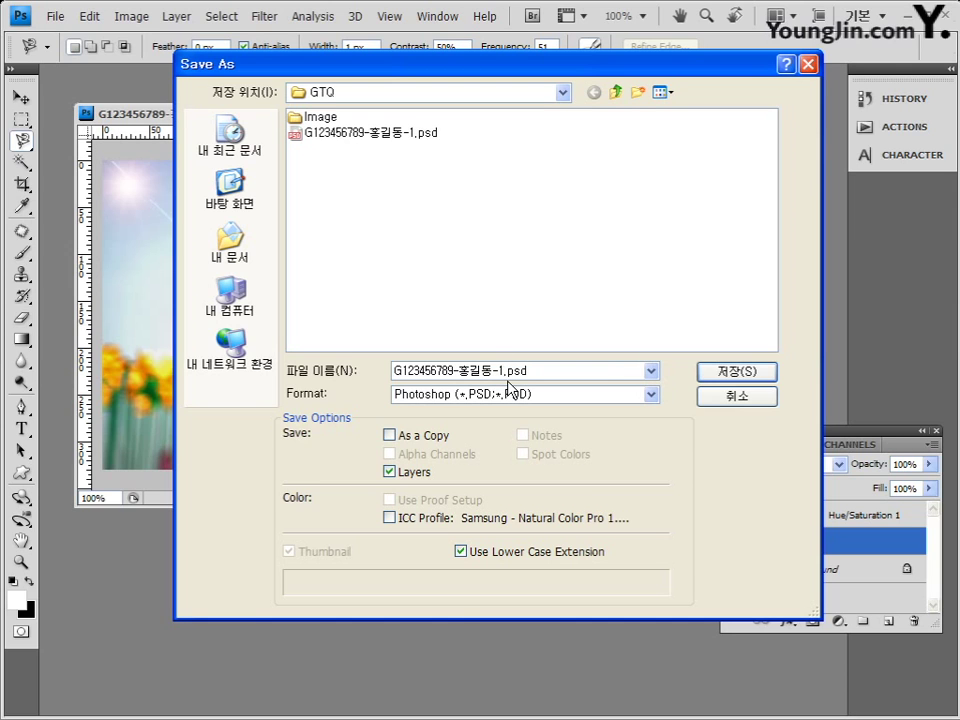
{"action": "type", "text": "원본"}
{"action": "left_click", "coordinate": [724, 388]}
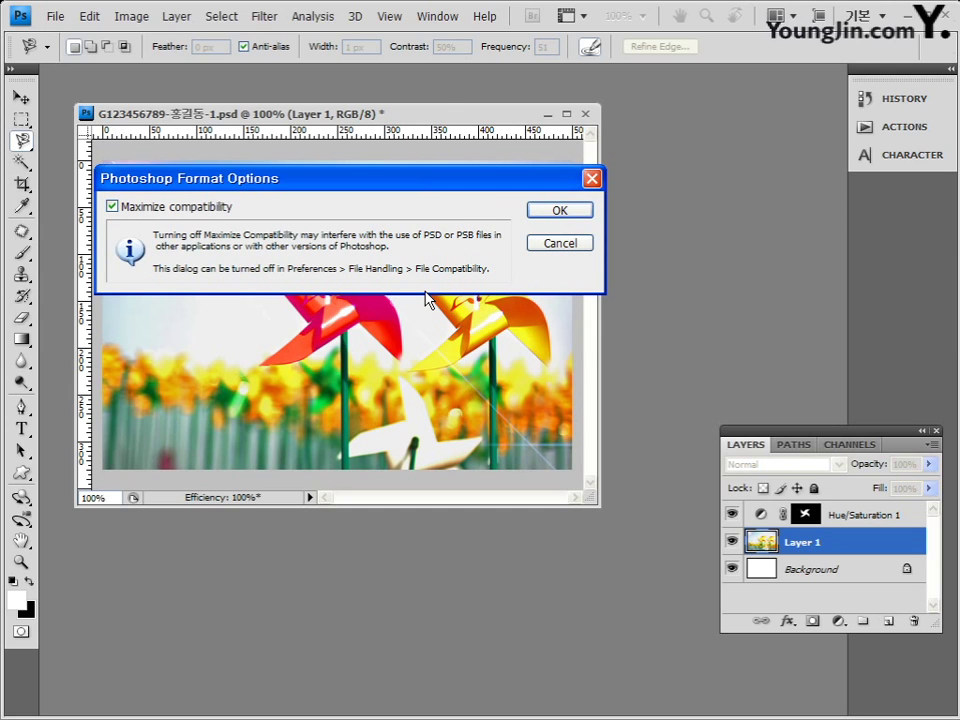
{"action": "left_click", "coordinate": [560, 211]}
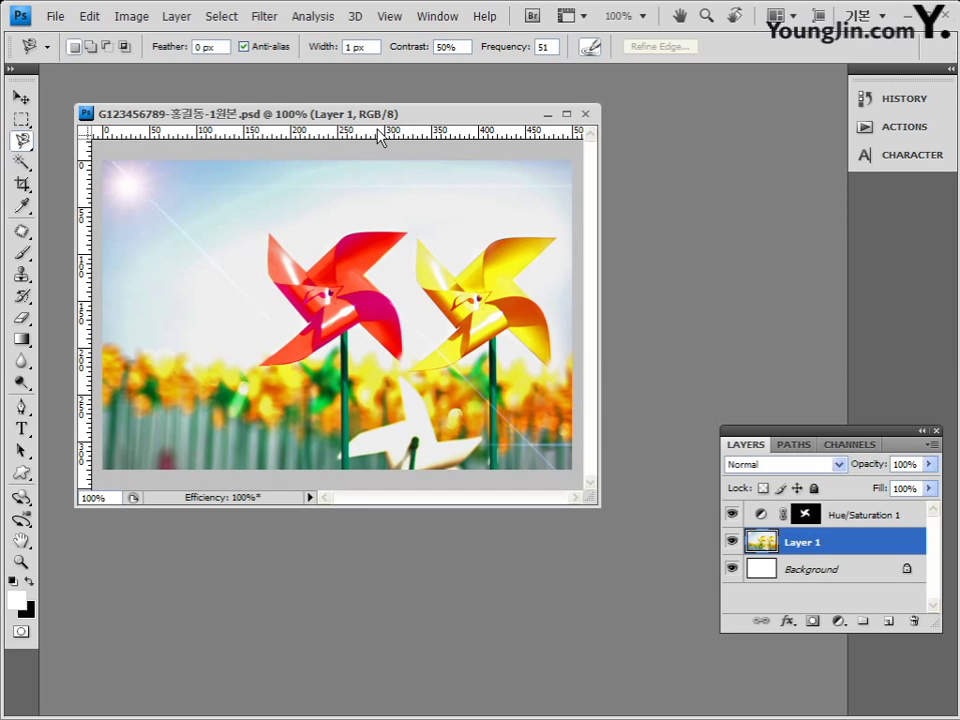
Step: Prepare a JPEG copy of the image in the GTQ folder, removing 원본 from the end of its file name
{"action": "left_click", "coordinate": [55, 20]}
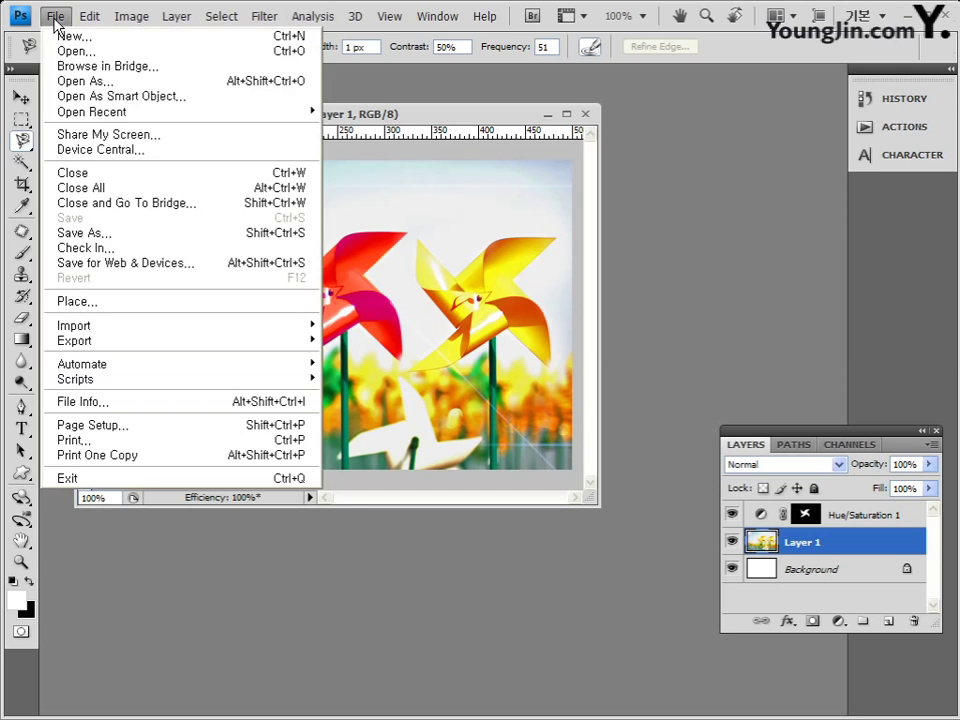
{"action": "left_click", "coordinate": [136, 235]}
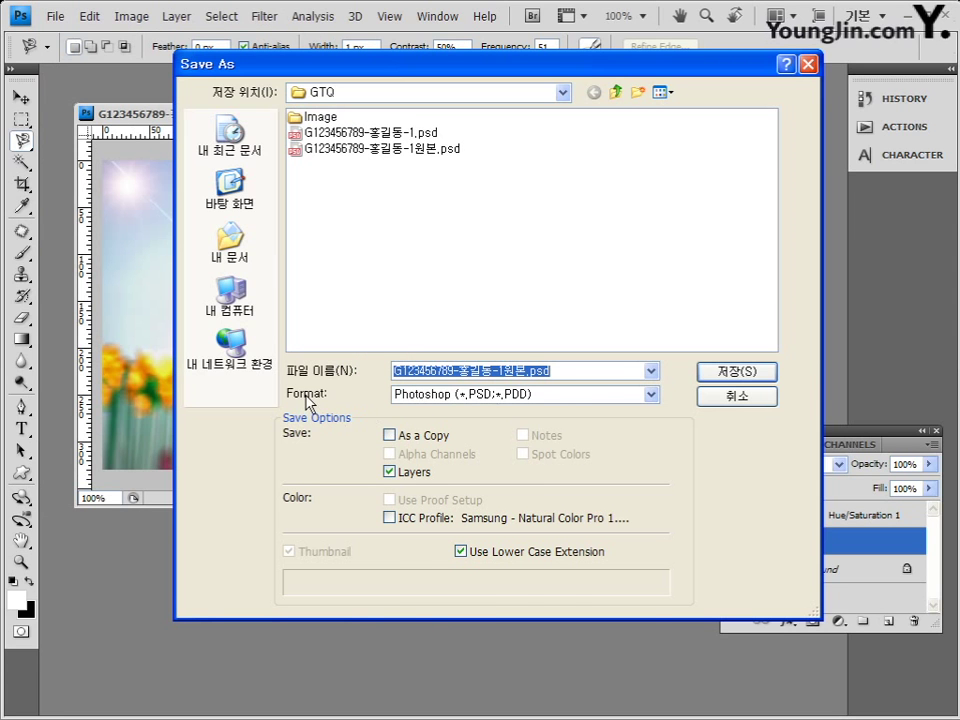
{"action": "left_click", "coordinate": [479, 398]}
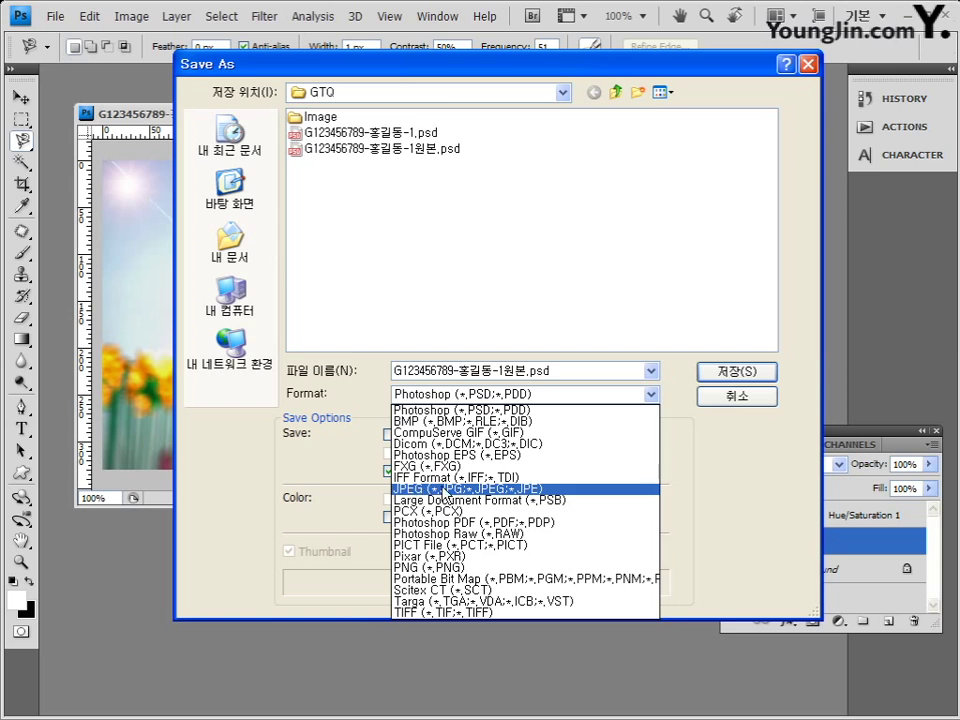
{"action": "left_click", "coordinate": [432, 490]}
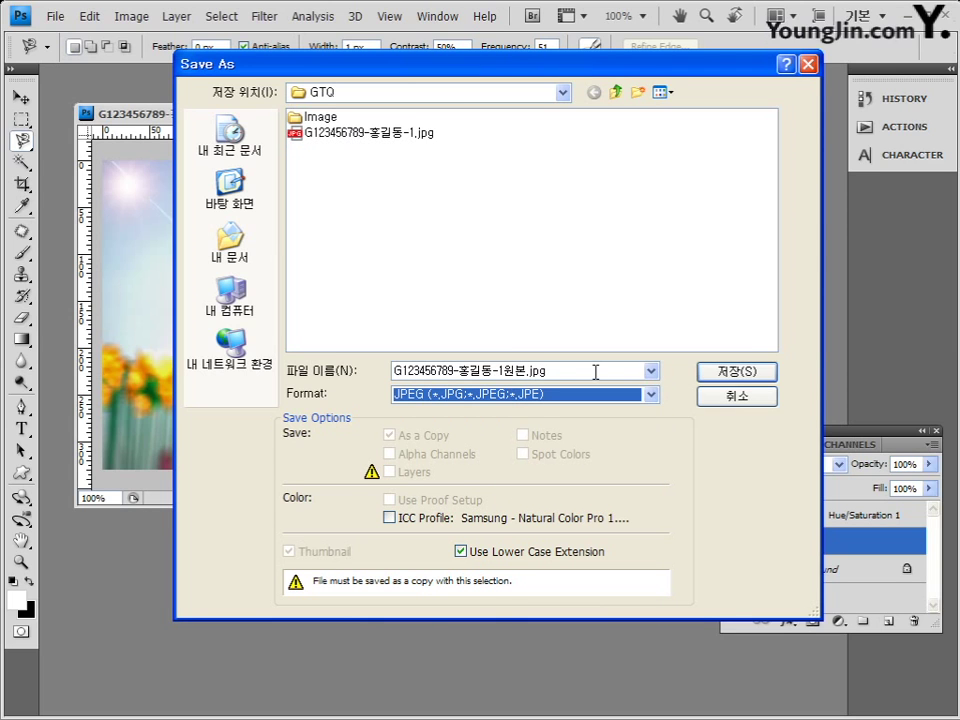
{"action": "double_click", "coordinate": [521, 371]}
{"action": "left_click_drag", "start_coordinate": [527, 370], "coordinate": [506, 370]}
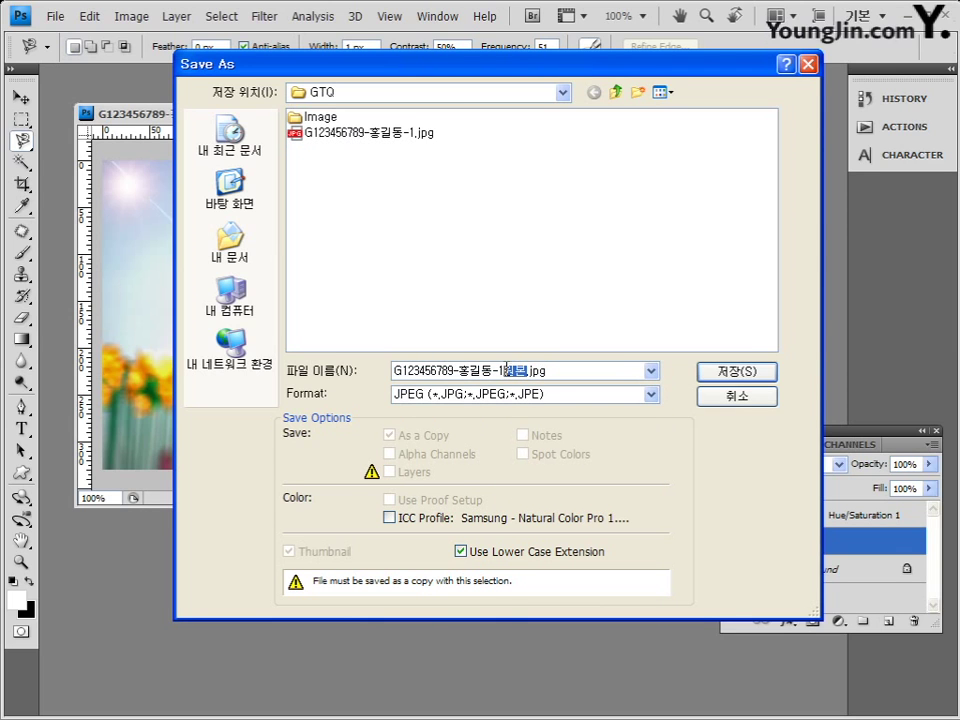
{"action": "key", "text": "BackSpace"}
Step: Save the JPEG copy over the existing file with quality 12 (Maximum) and Baseline ("Standard") format
{"action": "double_click", "coordinate": [456, 370]}
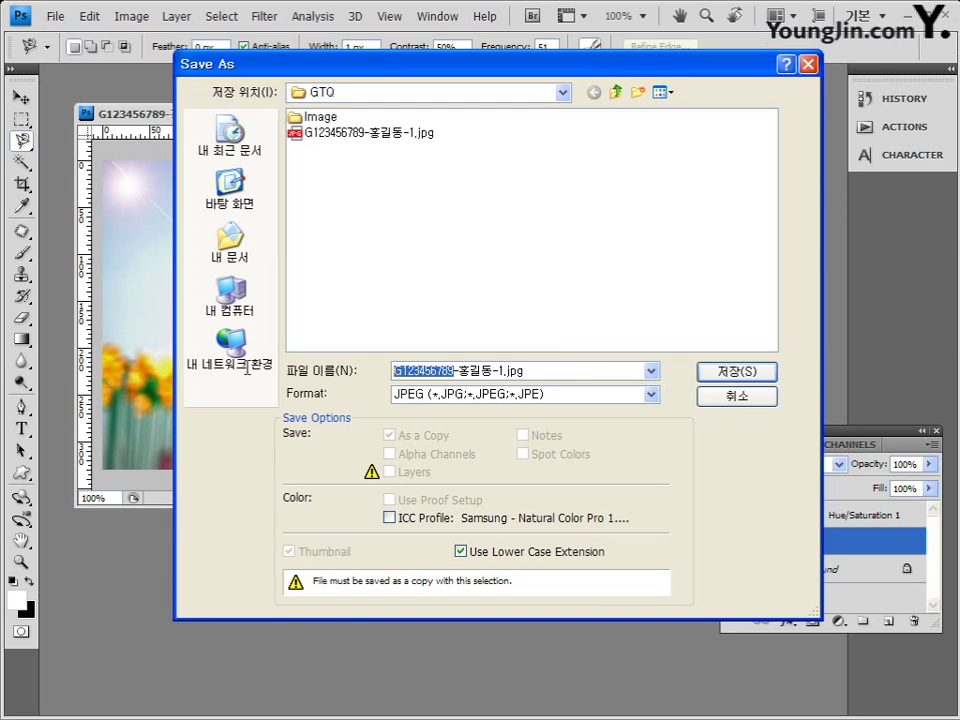
{"action": "left_click_drag", "start_coordinate": [452, 370], "coordinate": [502, 371]}
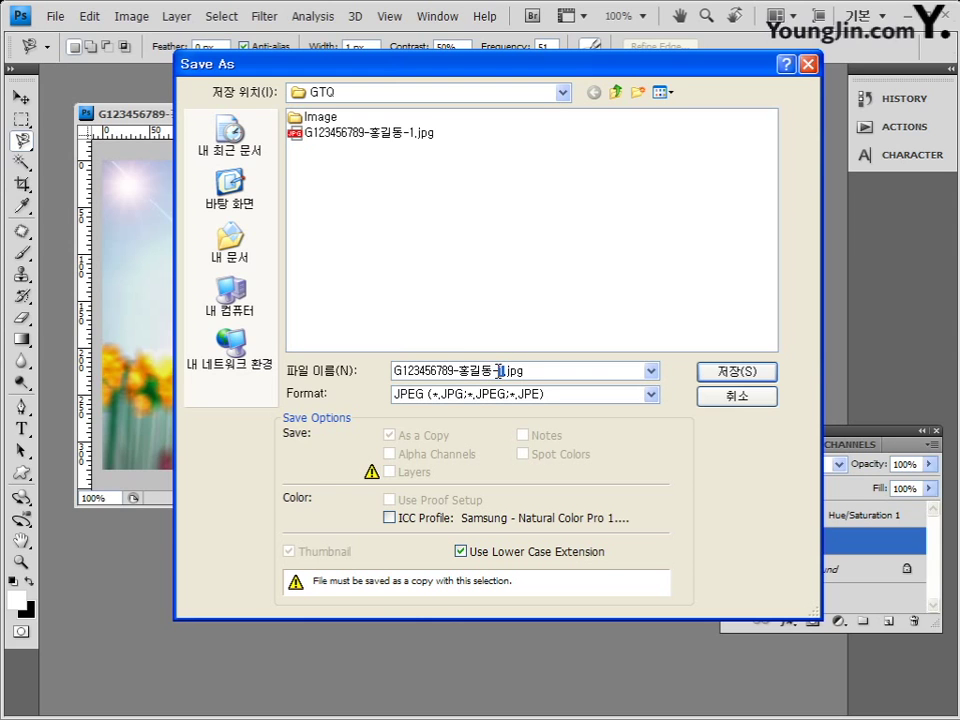
{"action": "left_click_drag", "start_coordinate": [503, 370], "coordinate": [548, 371]}
{"action": "left_click", "coordinate": [564, 372]}
{"action": "left_click", "coordinate": [735, 373]}
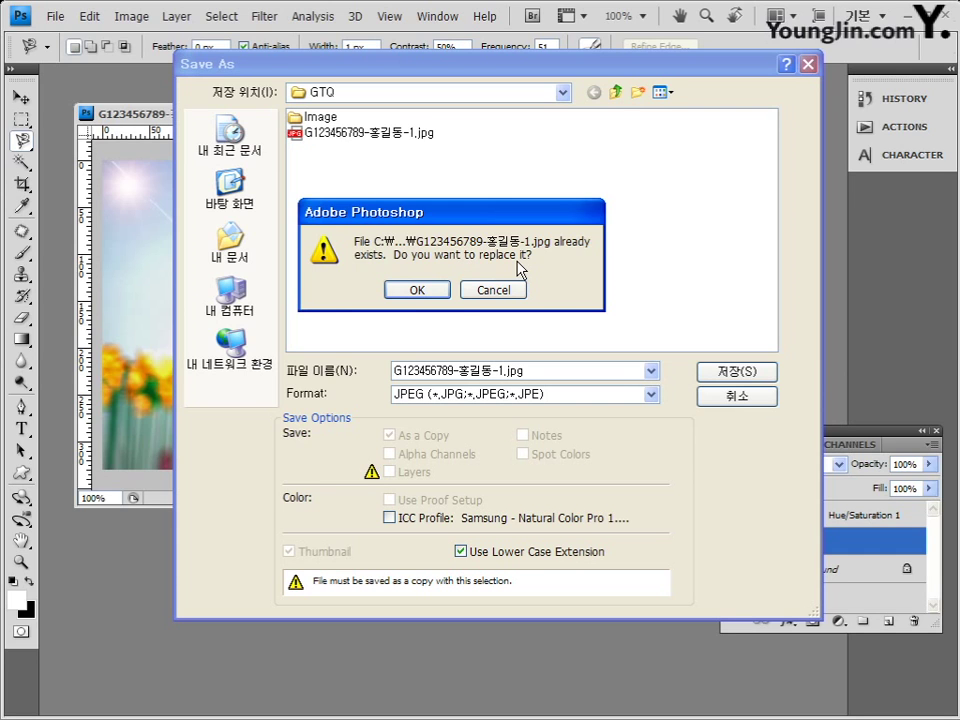
{"action": "left_click", "coordinate": [417, 290]}
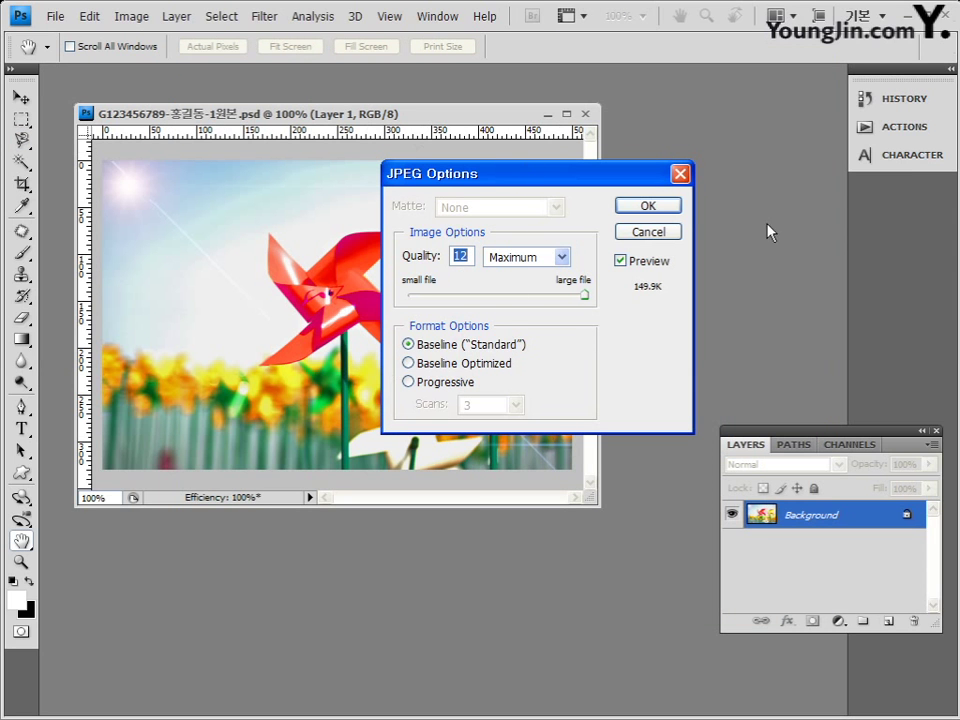
{"action": "left_click_drag", "start_coordinate": [555, 176], "coordinate": [493, 175]}
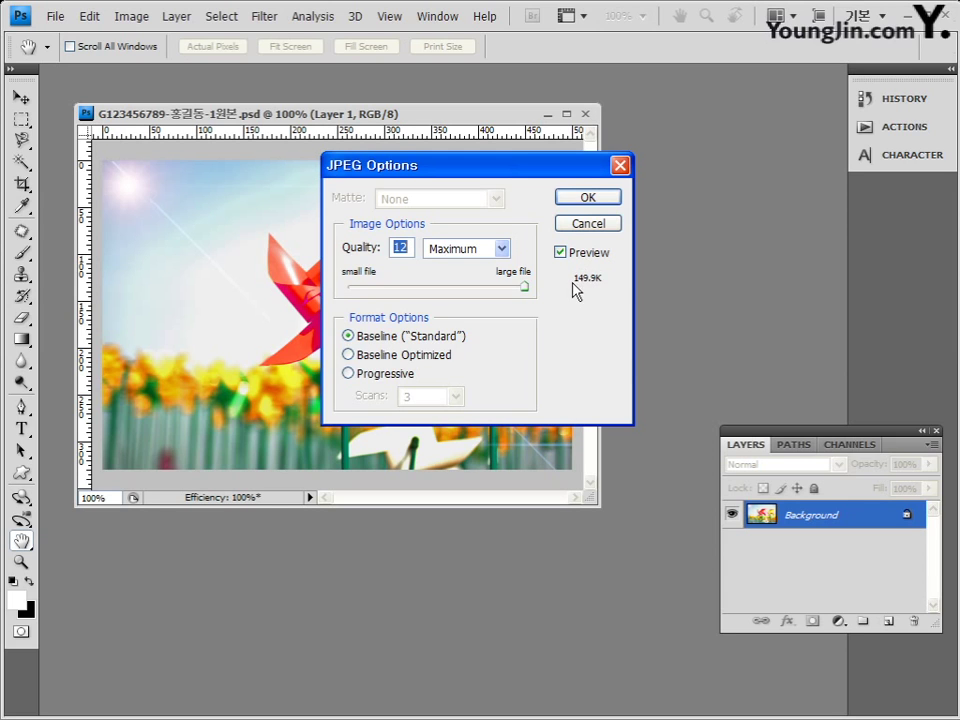
{"action": "left_click", "coordinate": [588, 197]}
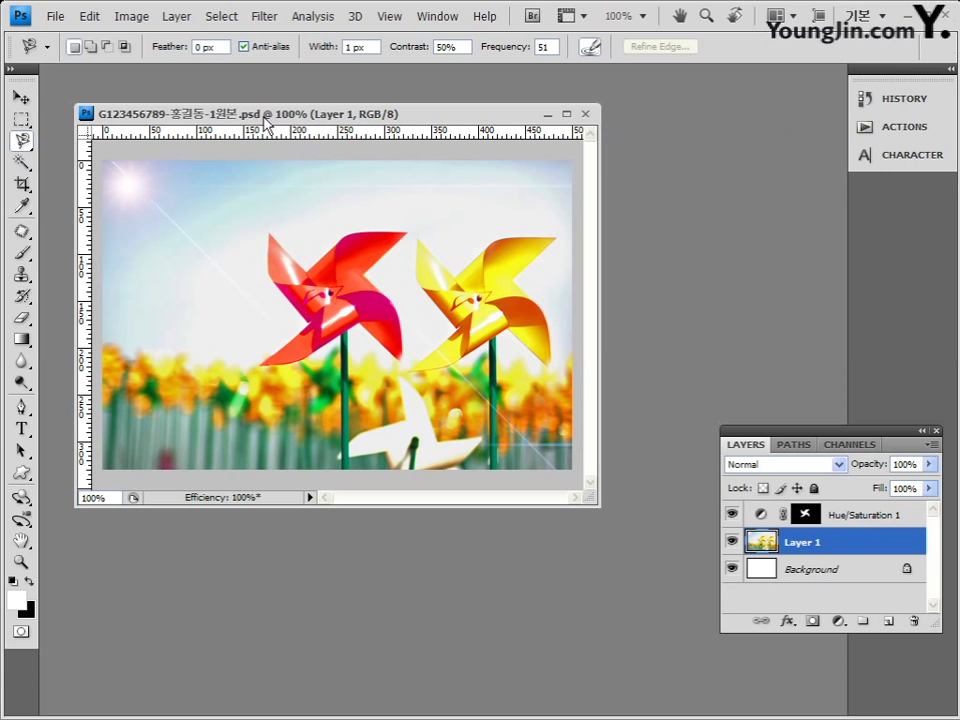
Step: Preview the JPG and the two PSD files in the GTQ folder to compare their sizes, without opening any
{"action": "left_click", "coordinate": [56, 16]}
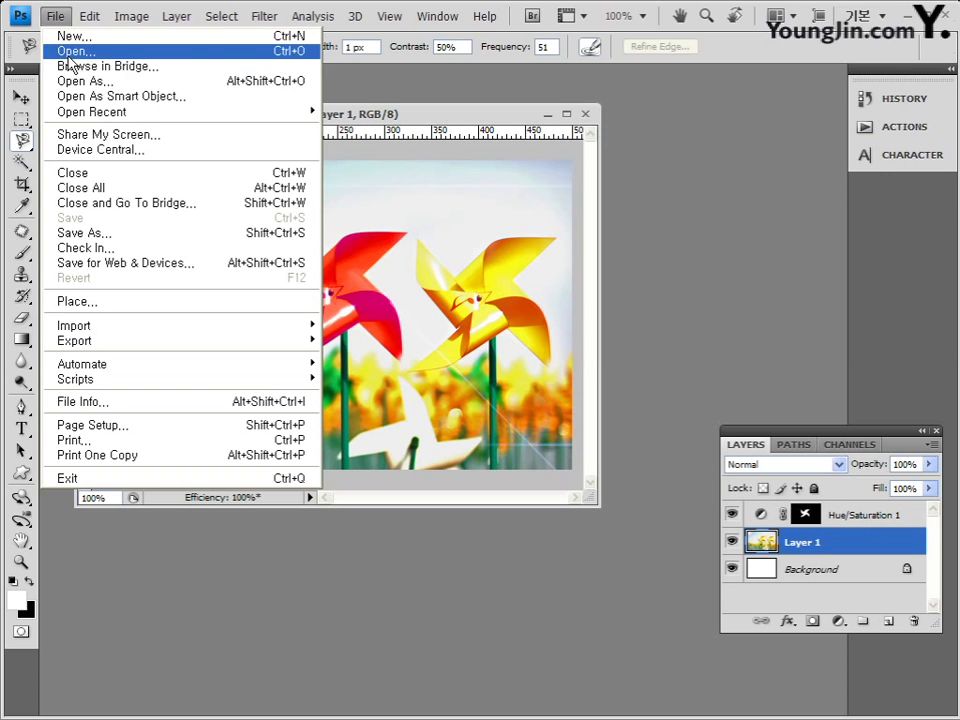
{"action": "left_click", "coordinate": [72, 108]}
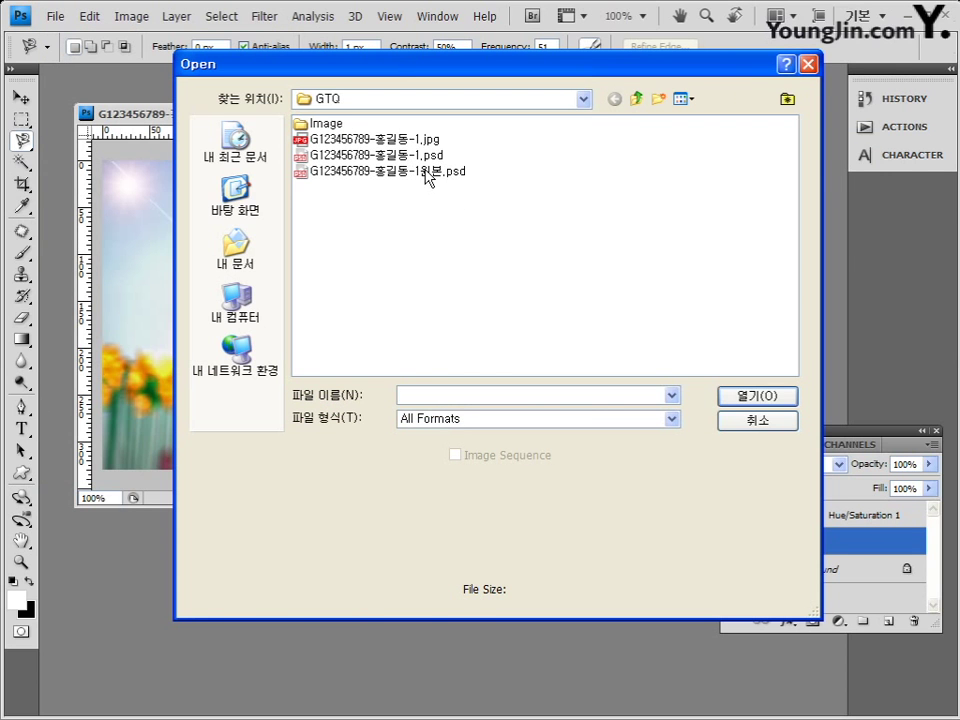
{"action": "left_click", "coordinate": [433, 141]}
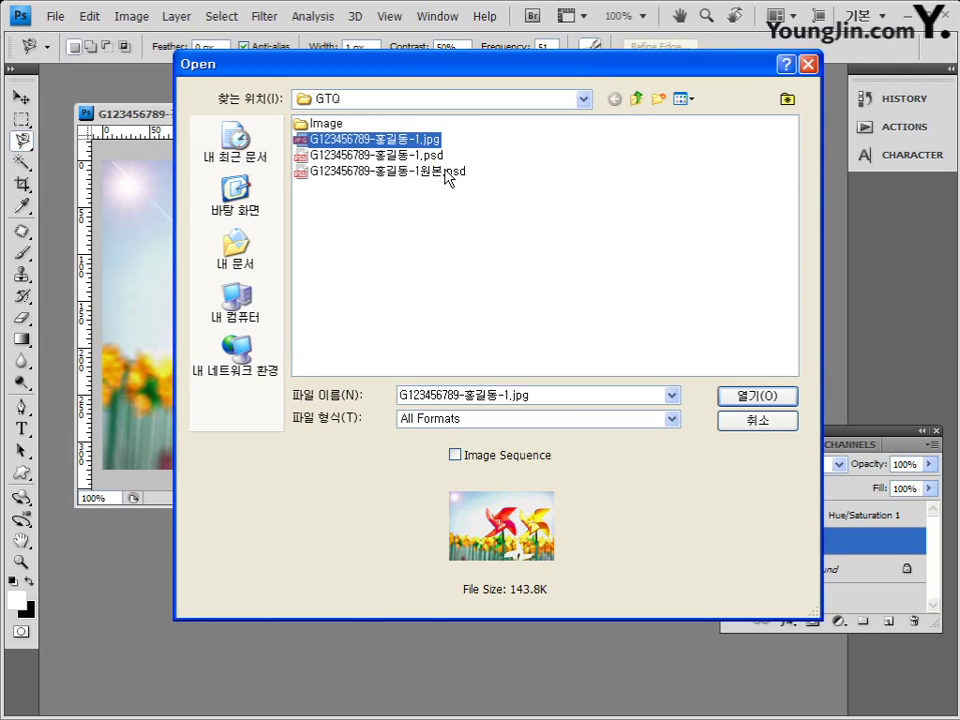
{"action": "left_click", "coordinate": [436, 172]}
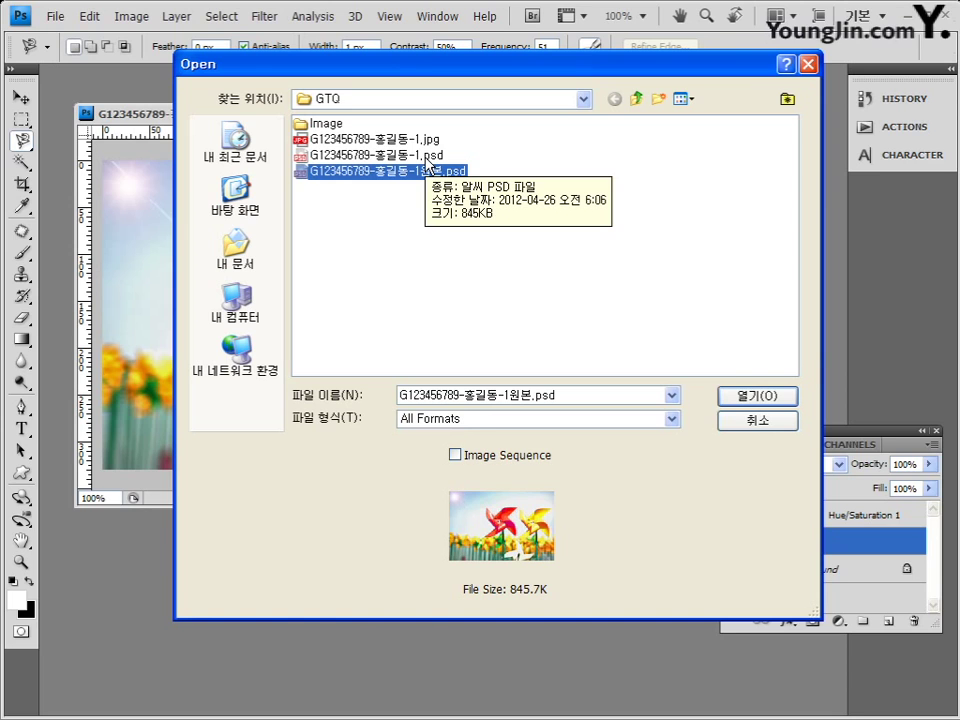
{"action": "left_click", "coordinate": [430, 156]}
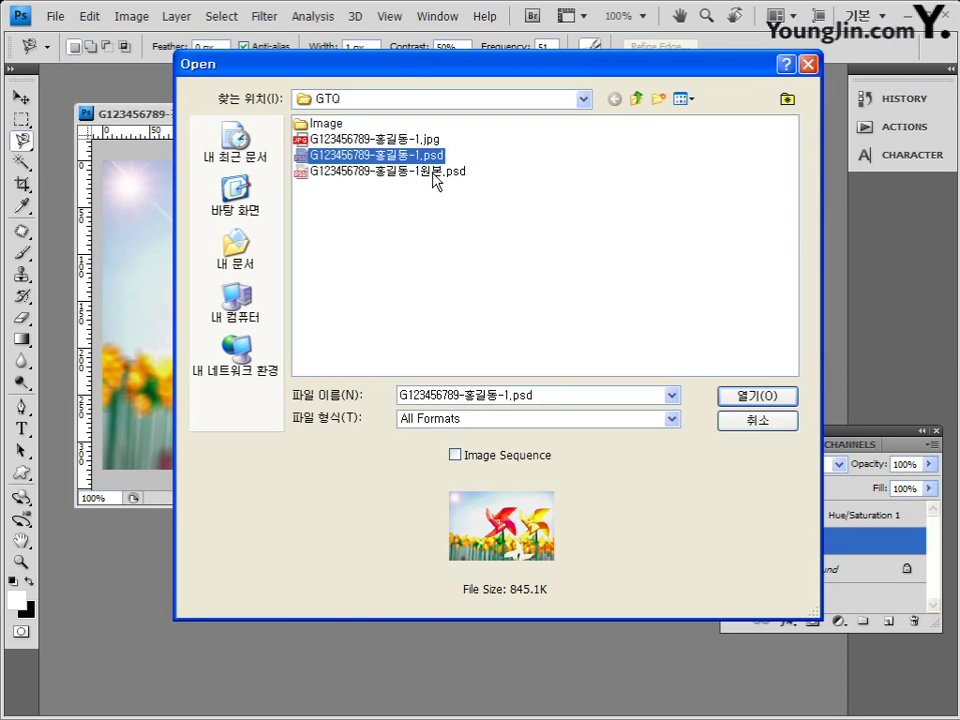
{"action": "left_click", "coordinate": [437, 174]}
{"action": "left_click", "coordinate": [430, 156]}
{"action": "left_click", "coordinate": [436, 172]}
{"action": "left_click", "coordinate": [431, 157]}
{"action": "left_click", "coordinate": [745, 420]}
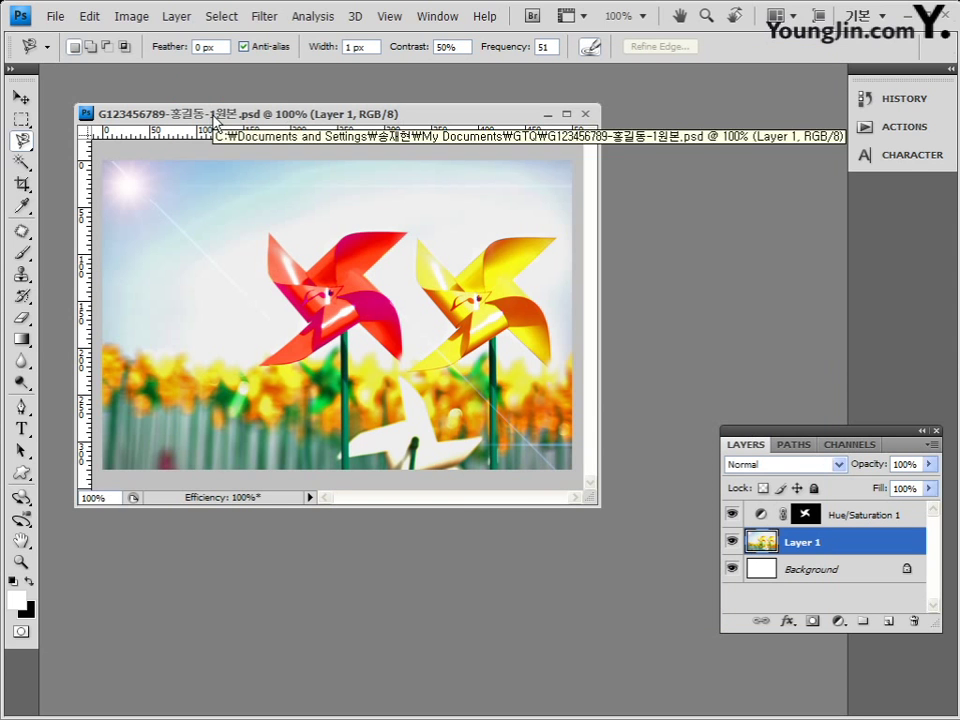
Step: Resize the image to 50 x 33 pixels with Constrain Proportions on, Scale Styles off and Bicubic resampling
{"action": "left_click", "coordinate": [130, 17]}
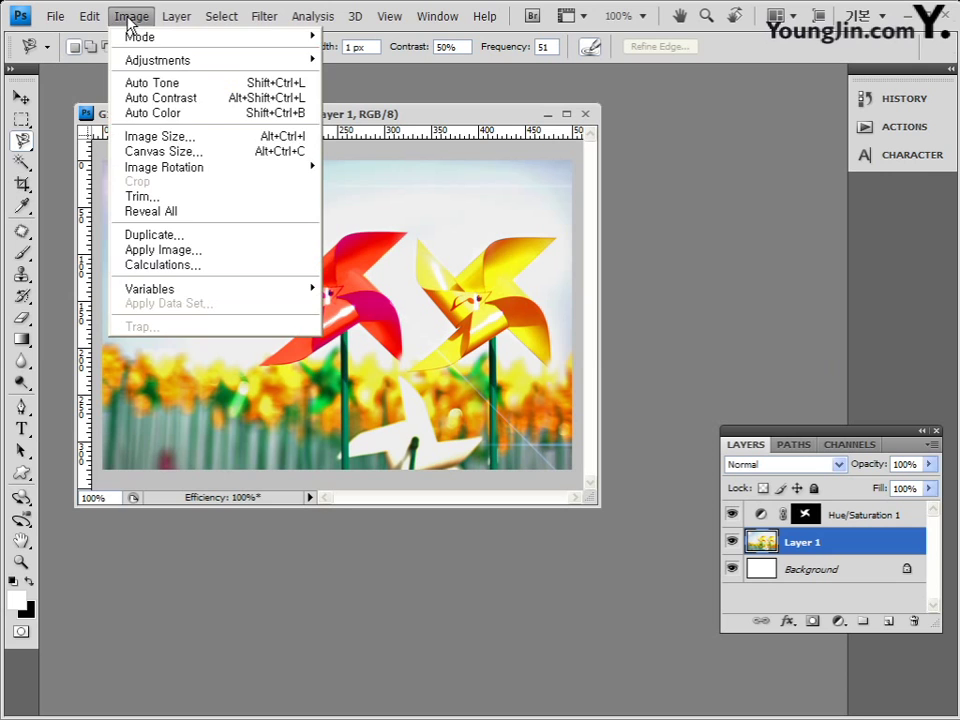
{"action": "left_click", "coordinate": [180, 140]}
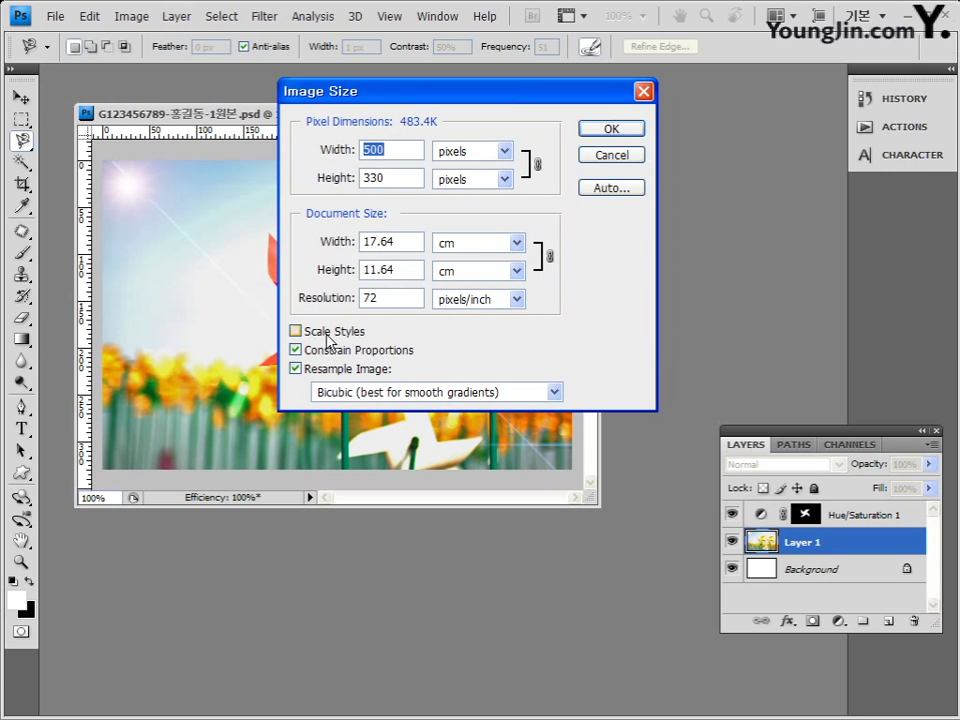
{"action": "left_click", "coordinate": [295, 331]}
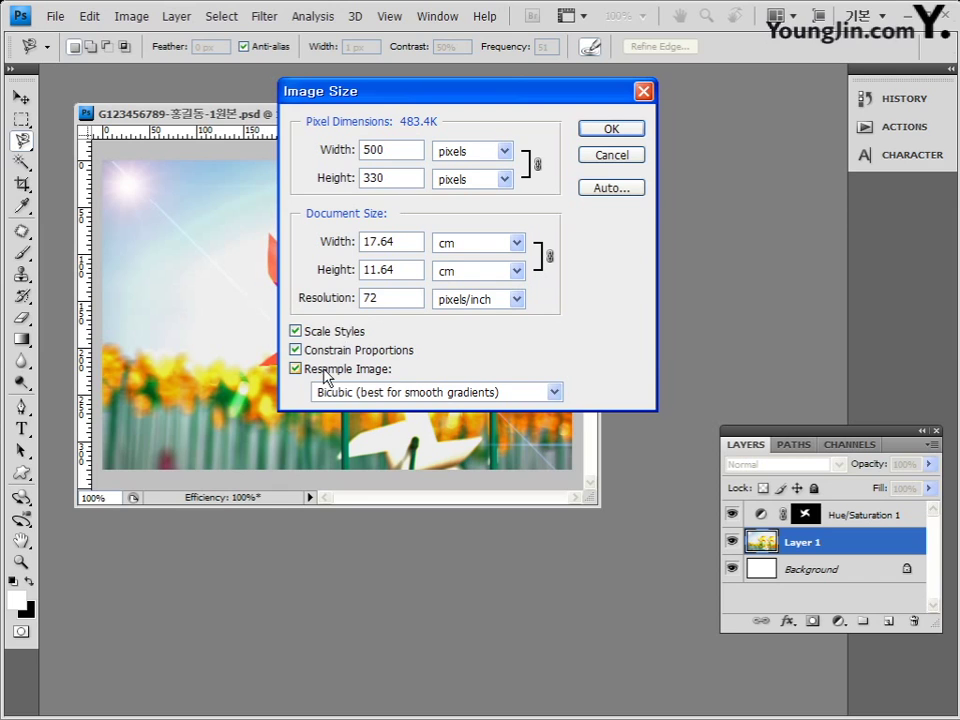
{"action": "left_click", "coordinate": [302, 334]}
{"action": "left_click", "coordinate": [394, 151]}
{"action": "key", "text": "BackSpace"}
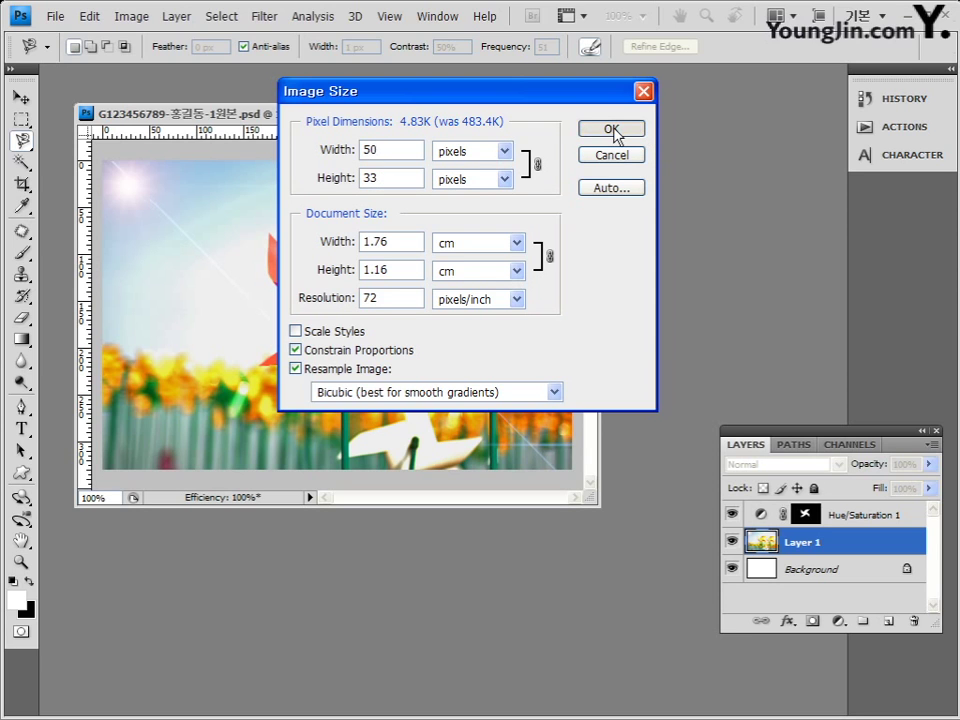
{"action": "left_click", "coordinate": [612, 129]}
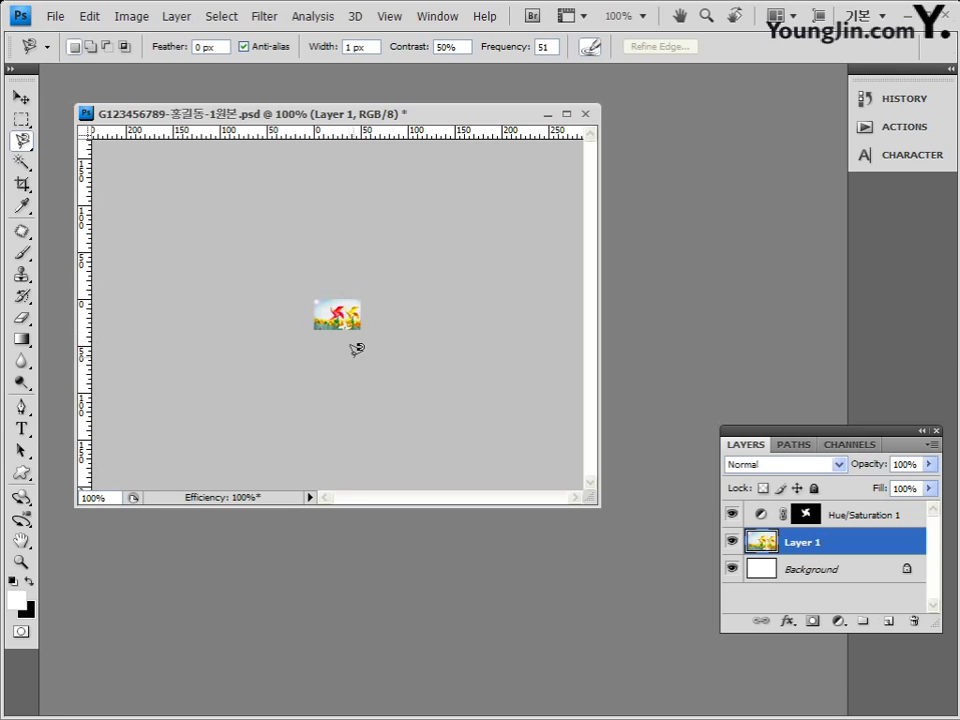
Step: Save the reduced image with layers over the existing PSD without 원본 in its name in the GTQ folder, and close it
{"action": "left_click", "coordinate": [56, 22]}
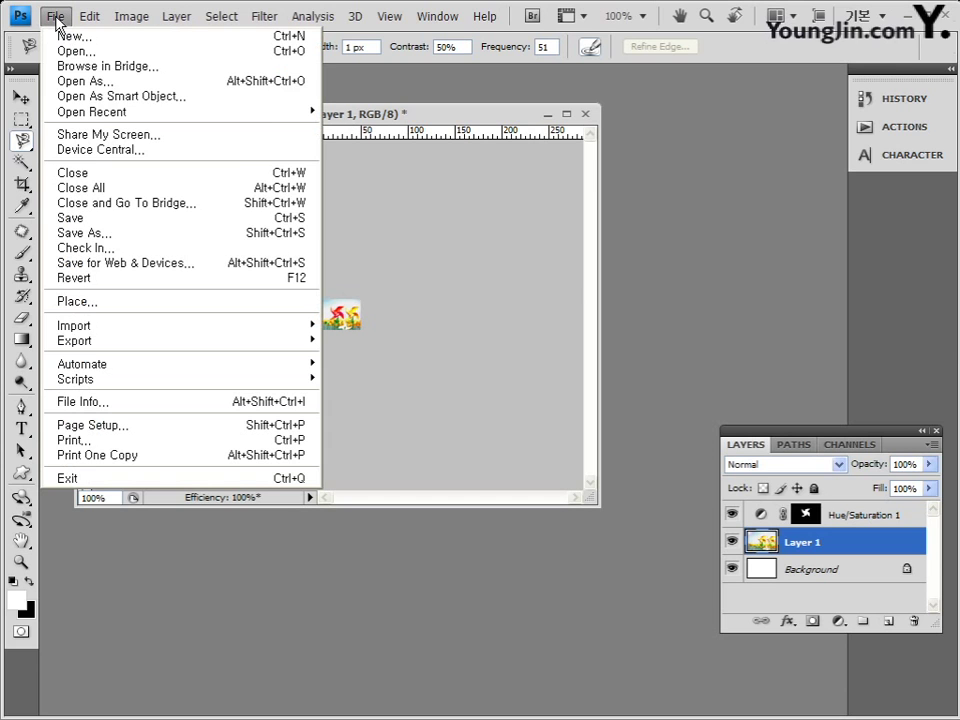
{"action": "left_click", "coordinate": [150, 234]}
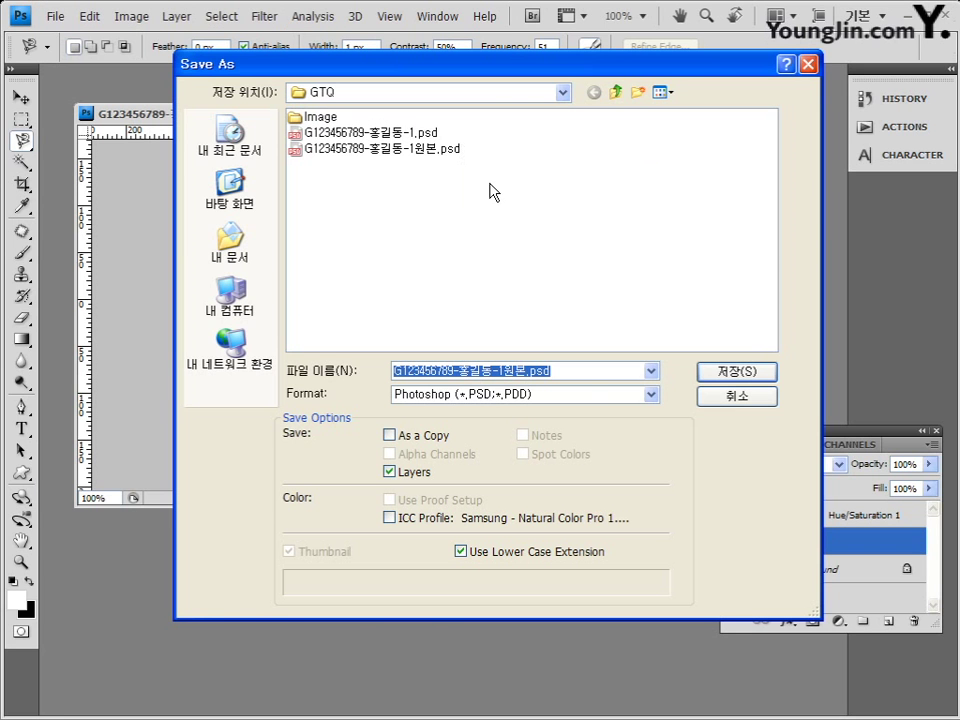
{"action": "left_click", "coordinate": [427, 134]}
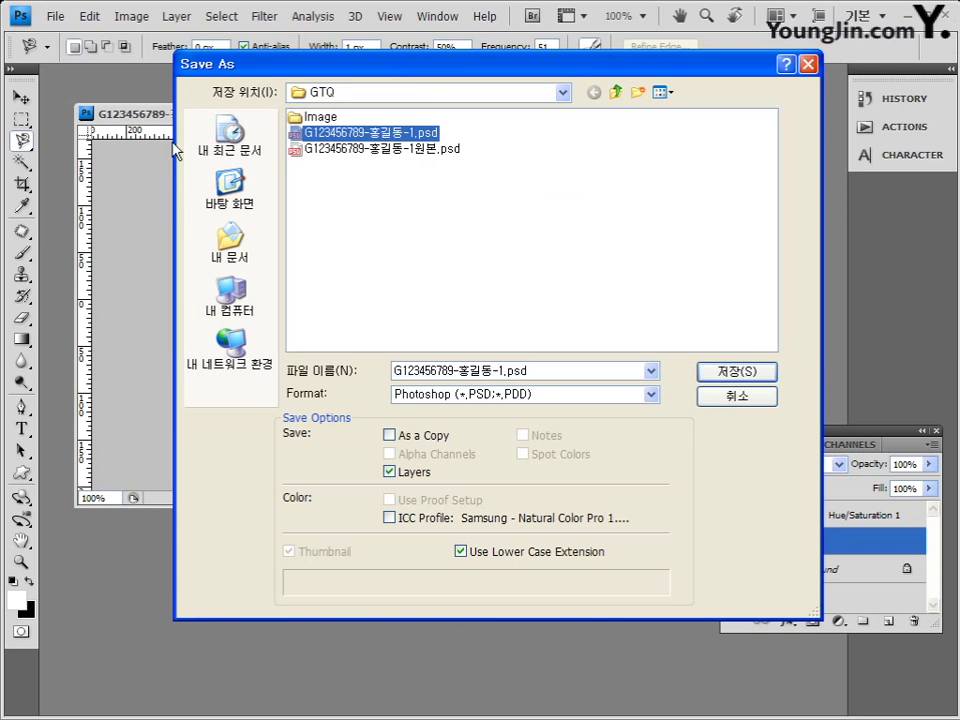
{"action": "left_click", "coordinate": [748, 374]}
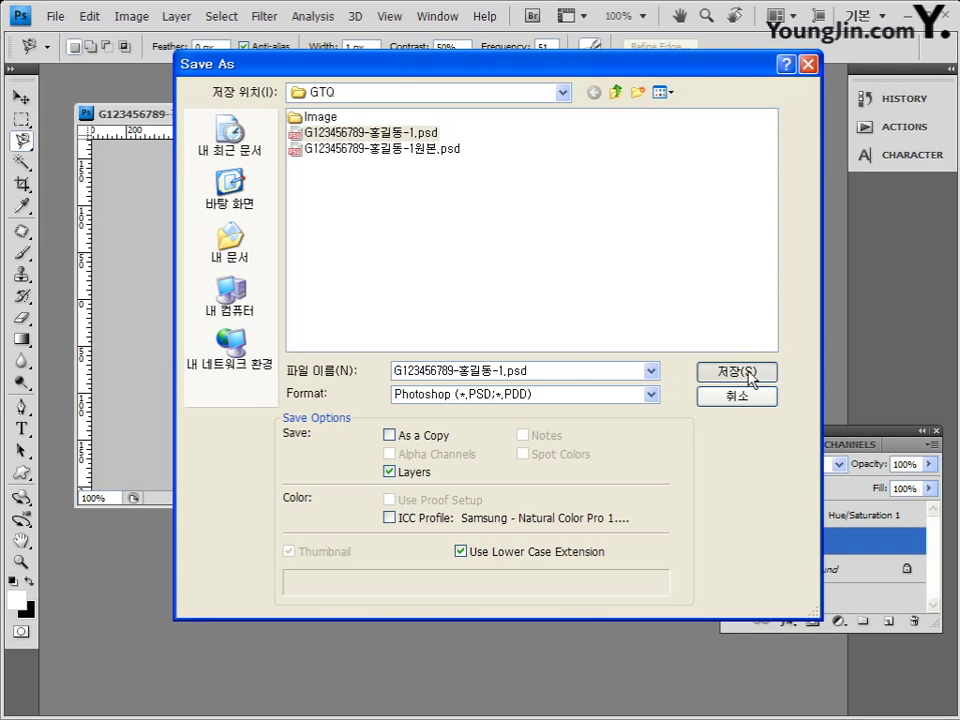
{"action": "left_click", "coordinate": [437, 296]}
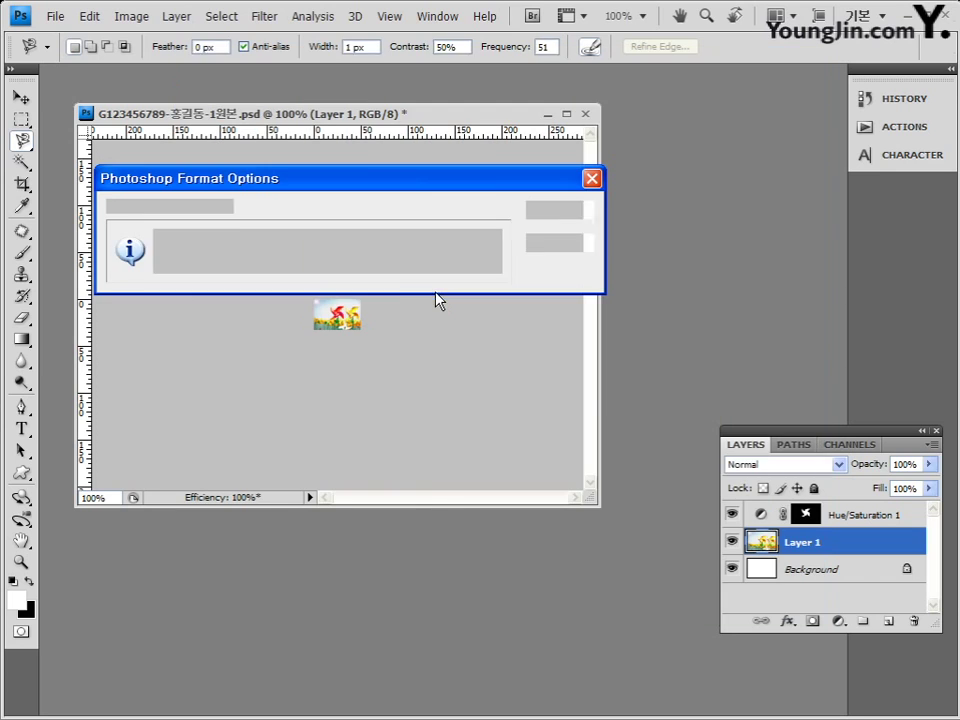
{"action": "left_click", "coordinate": [560, 211]}
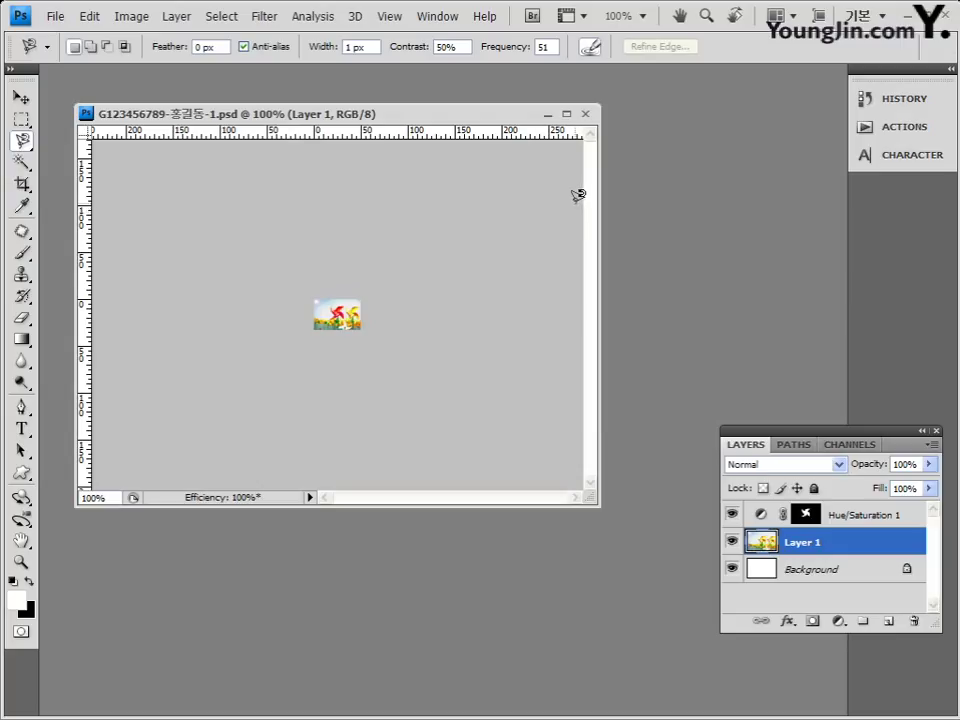
{"action": "left_click", "coordinate": [586, 114]}
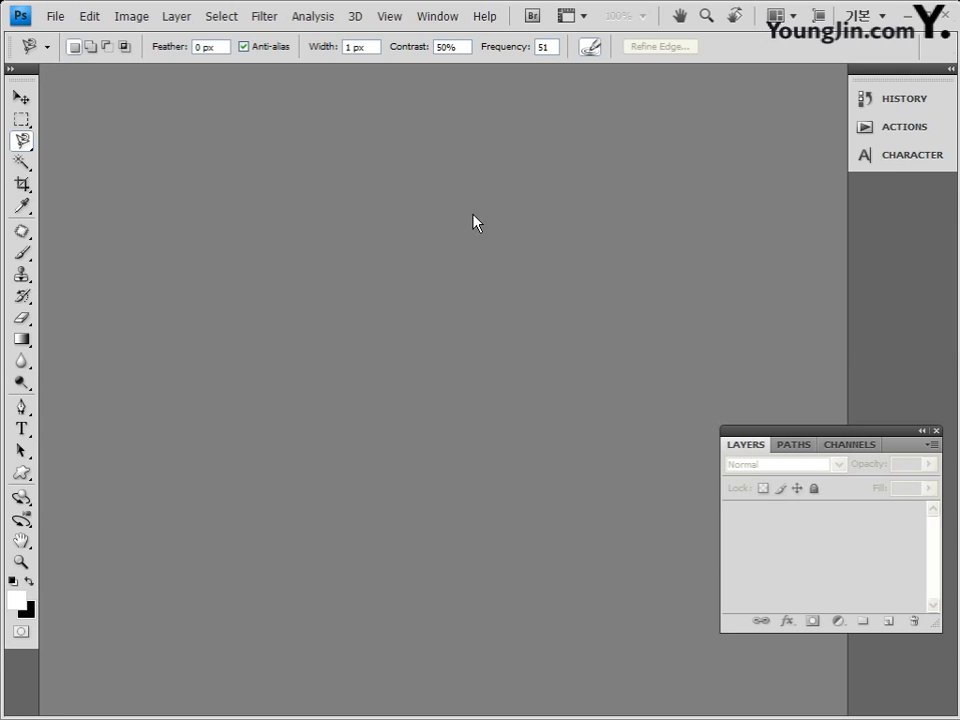
Step: Open the PSD without 원본 in its name from the GTQ folder to check its reduced size, and close it
{"action": "double_click", "coordinate": [568, 225]}
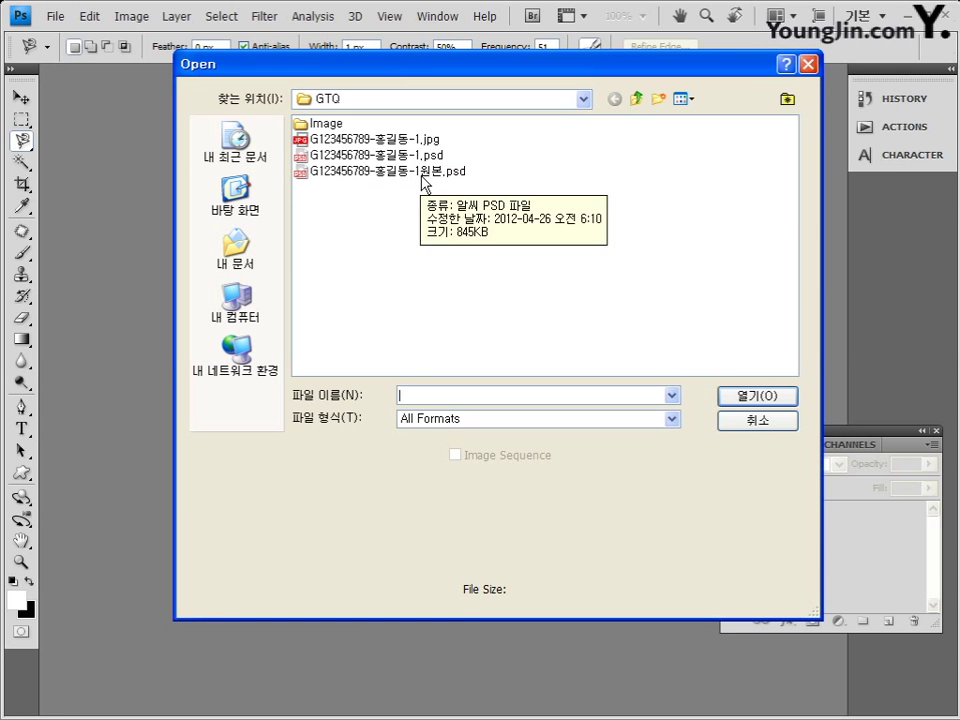
{"action": "left_click", "coordinate": [392, 158]}
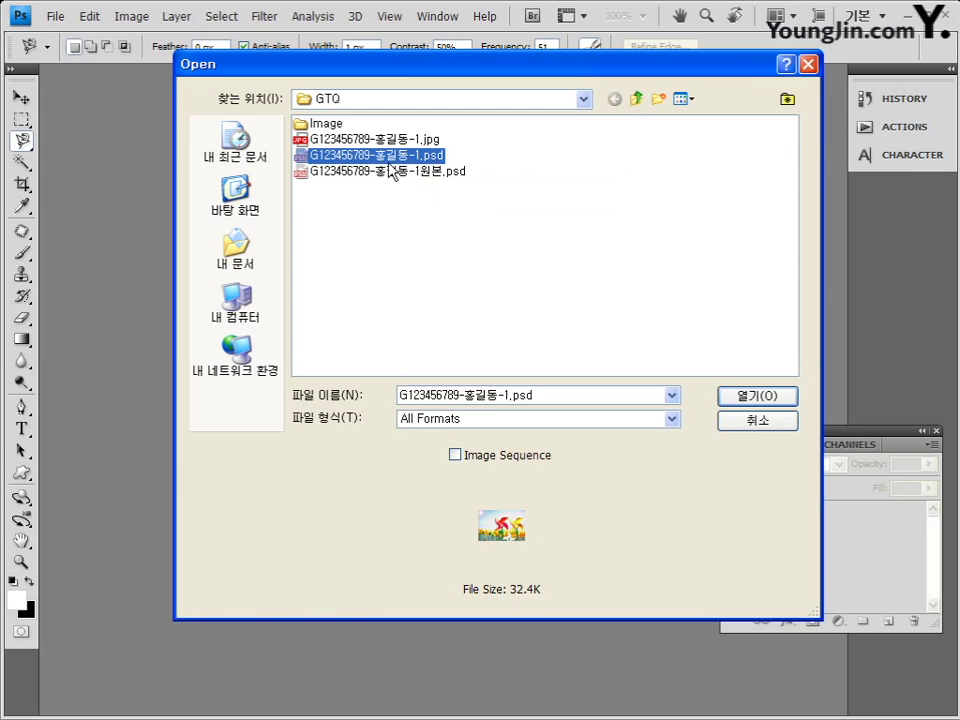
{"action": "left_click", "coordinate": [756, 395]}
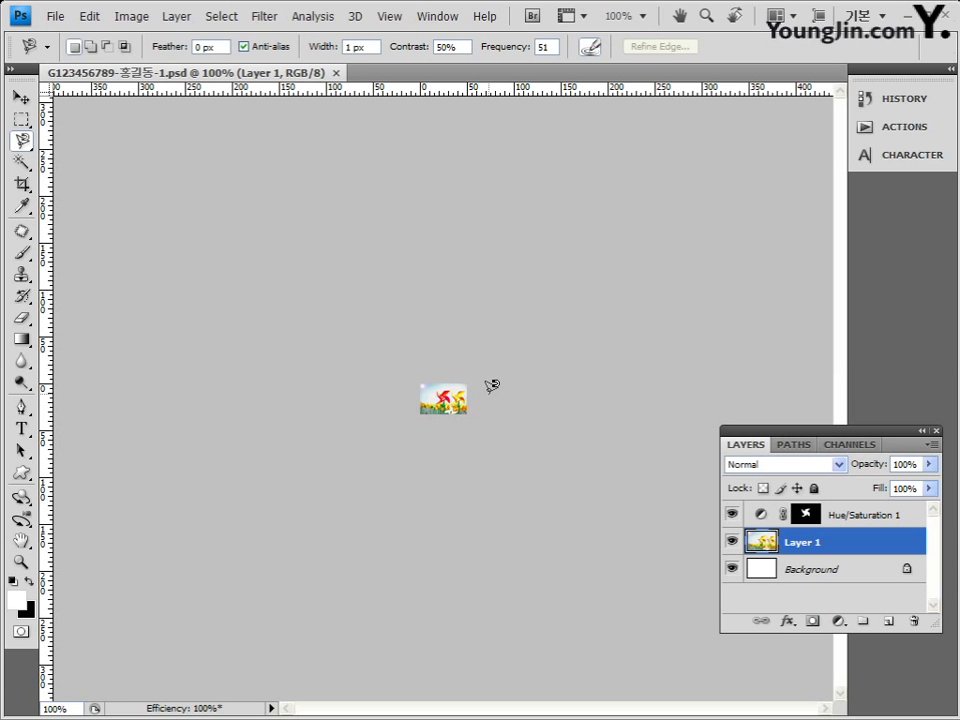
{"action": "left_click", "coordinate": [336, 73]}
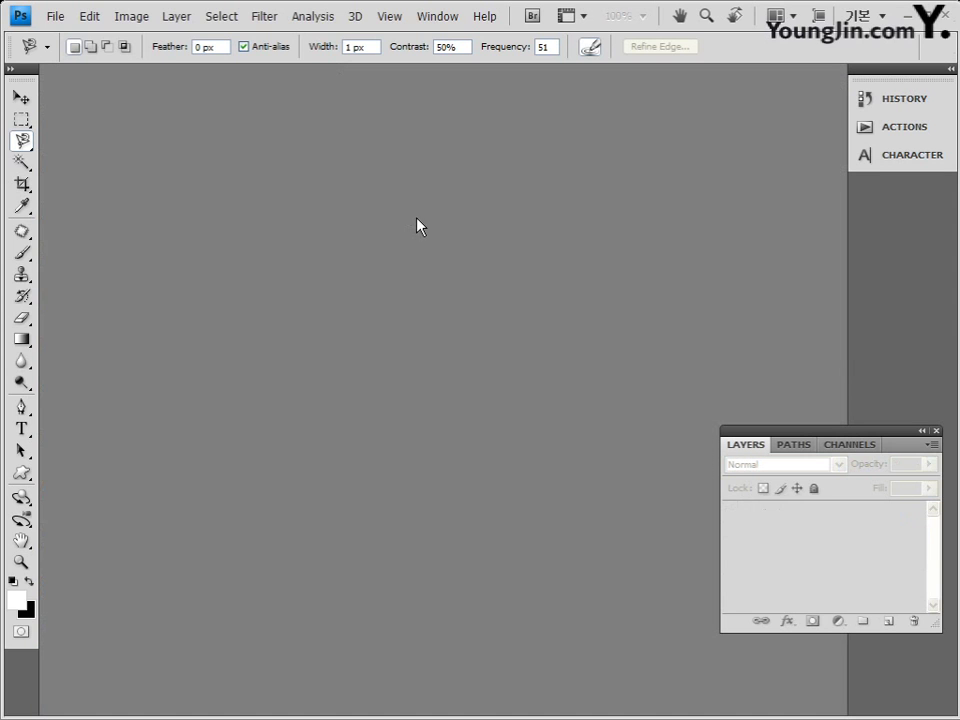
Step: Open the PSD with 원본 in its name from the GTQ folder to check its full-size image, and close it
{"action": "key", "text": "ctrl+o"}
{"action": "left_click", "coordinate": [450, 172]}
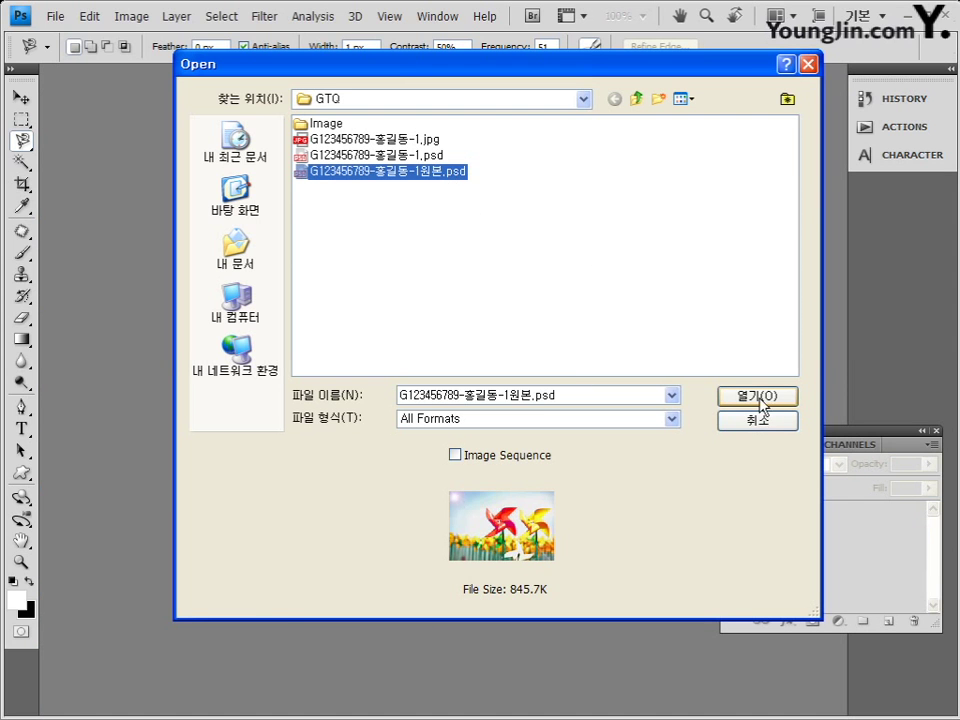
{"action": "left_click", "coordinate": [757, 395]}
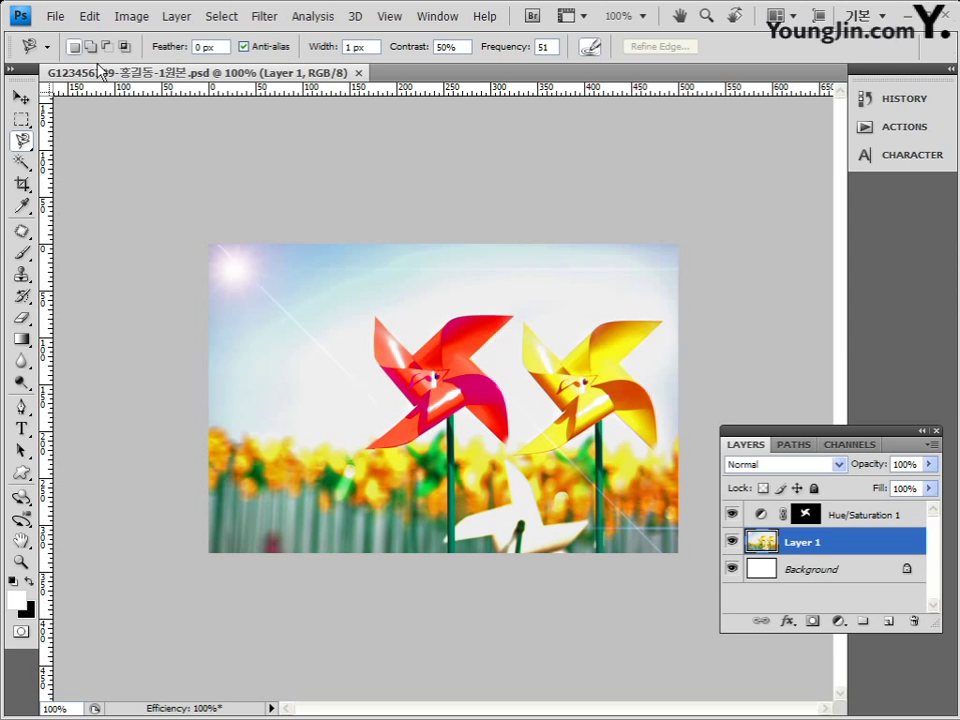
{"action": "left_click", "coordinate": [358, 74]}
Step: Preview the reduced PSD and the JPG in the GTQ folder as the submission files, without opening either
{"action": "double_click", "coordinate": [402, 237]}
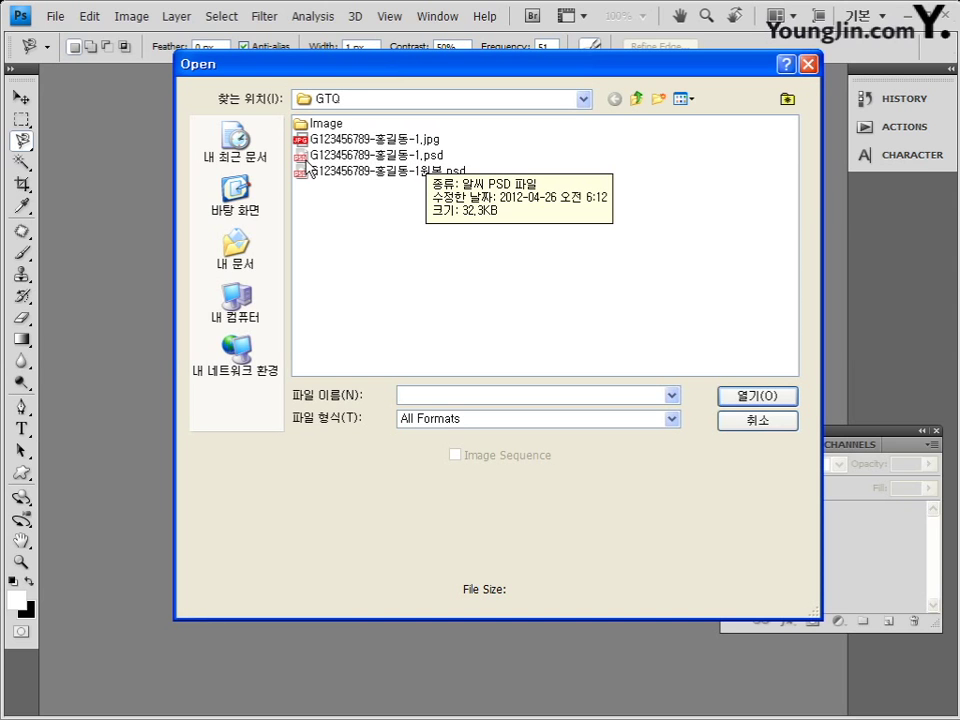
{"action": "left_click", "coordinate": [421, 156]}
{"action": "left_click", "coordinate": [421, 140]}
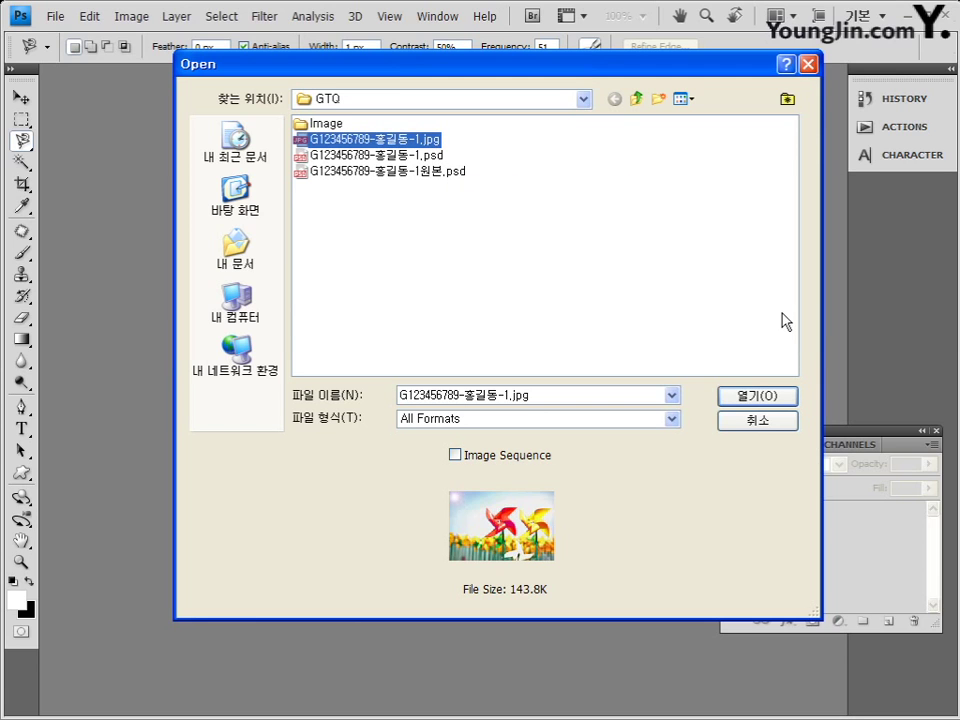
{"action": "left_click", "coordinate": [780, 426]}
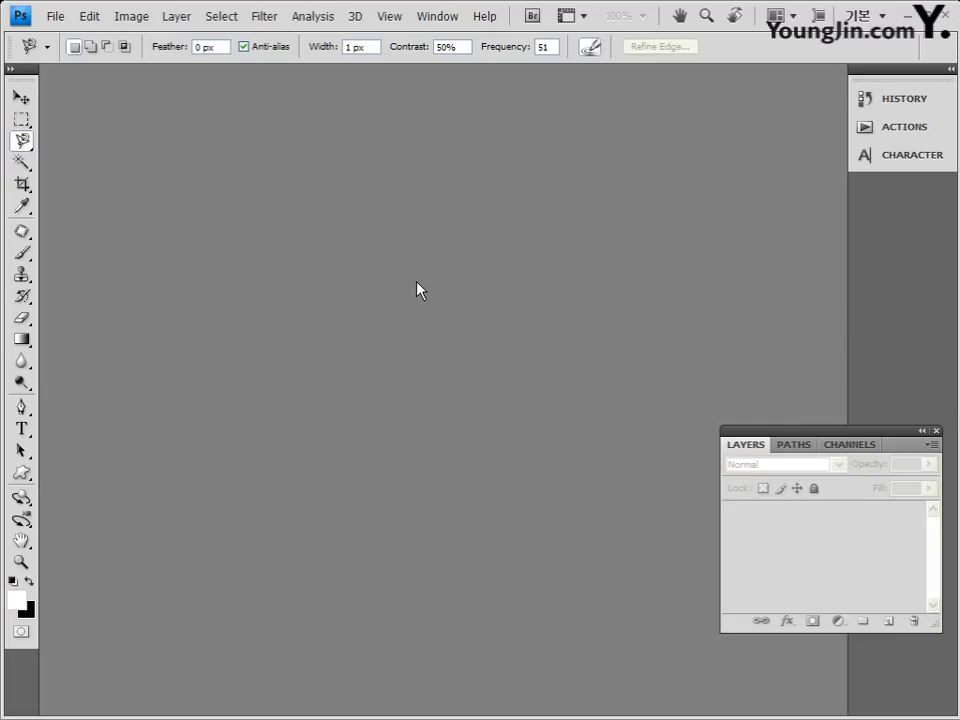